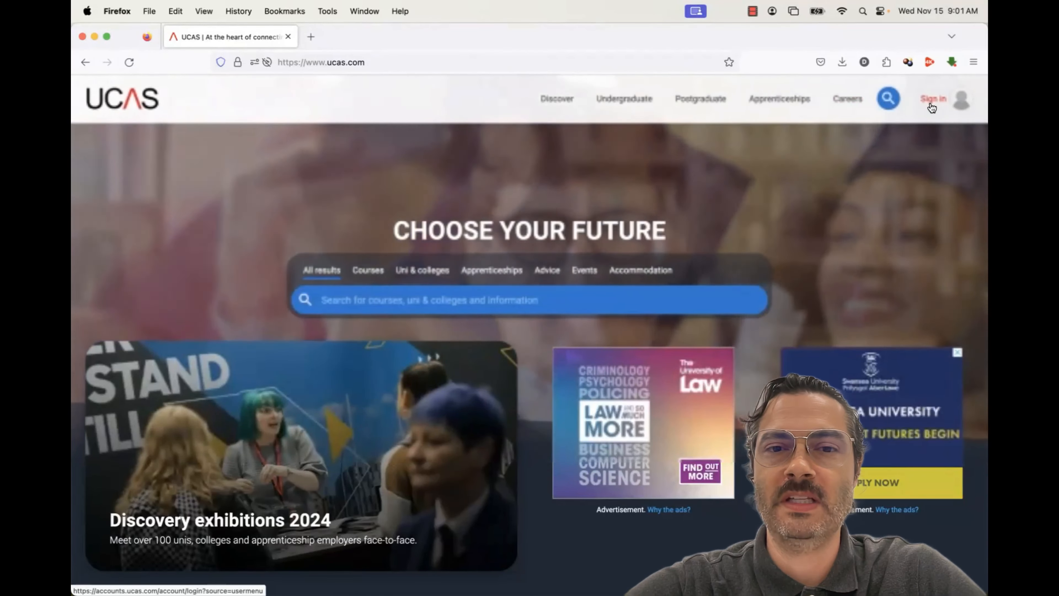
Open the UCAS registration form and enter the student's first and last name and the password twice
click(931, 107)
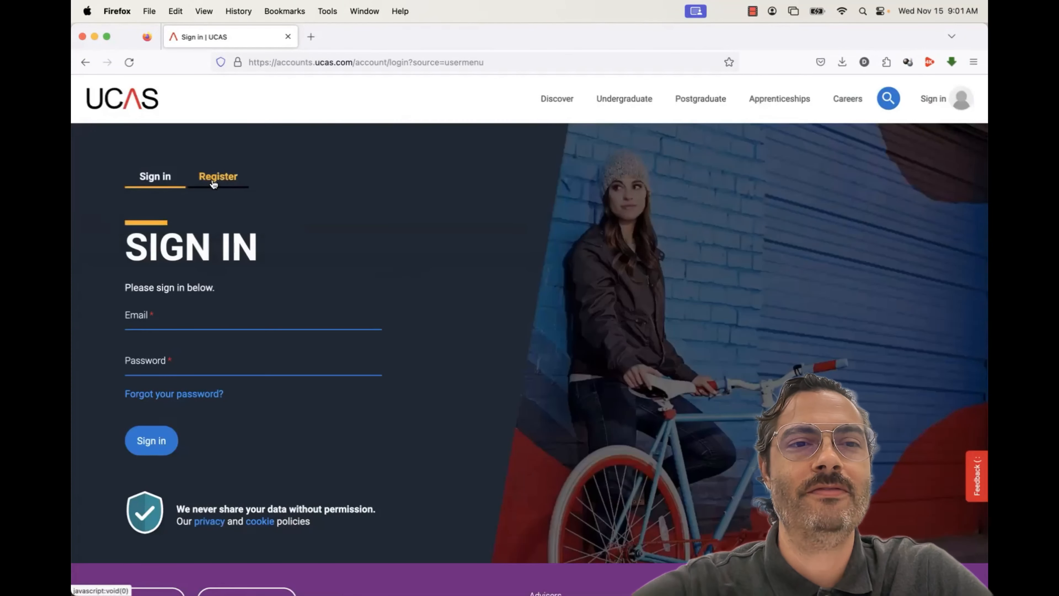
click(213, 183)
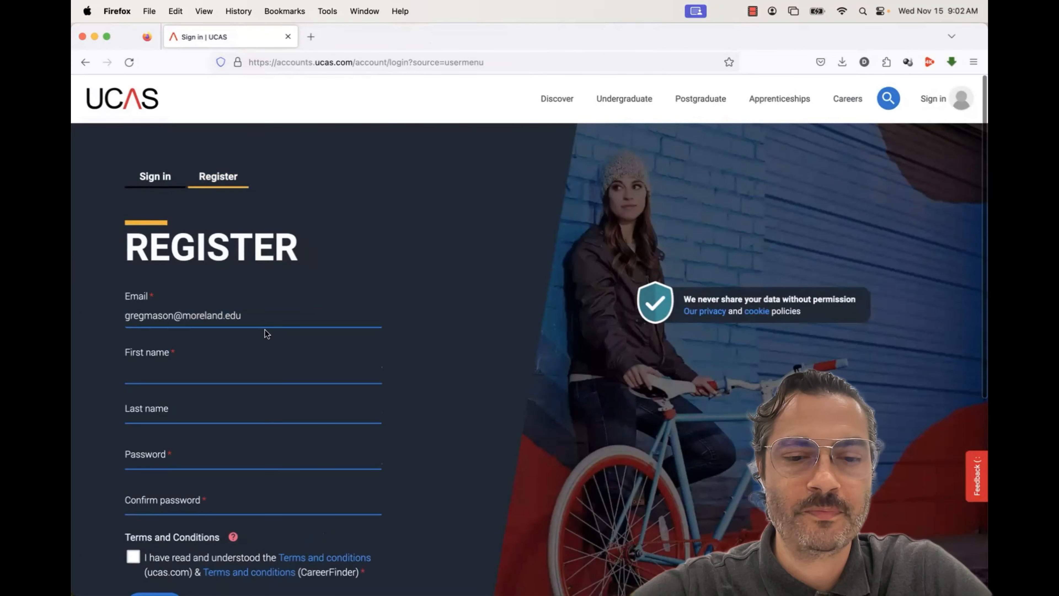
key(Tab)
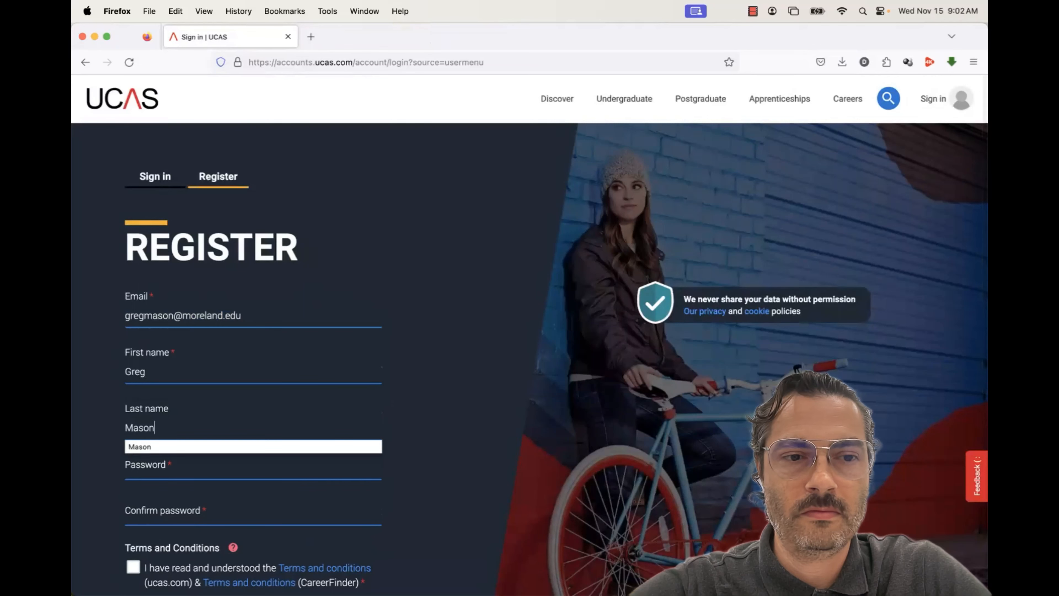
key(Tab)
text(******)
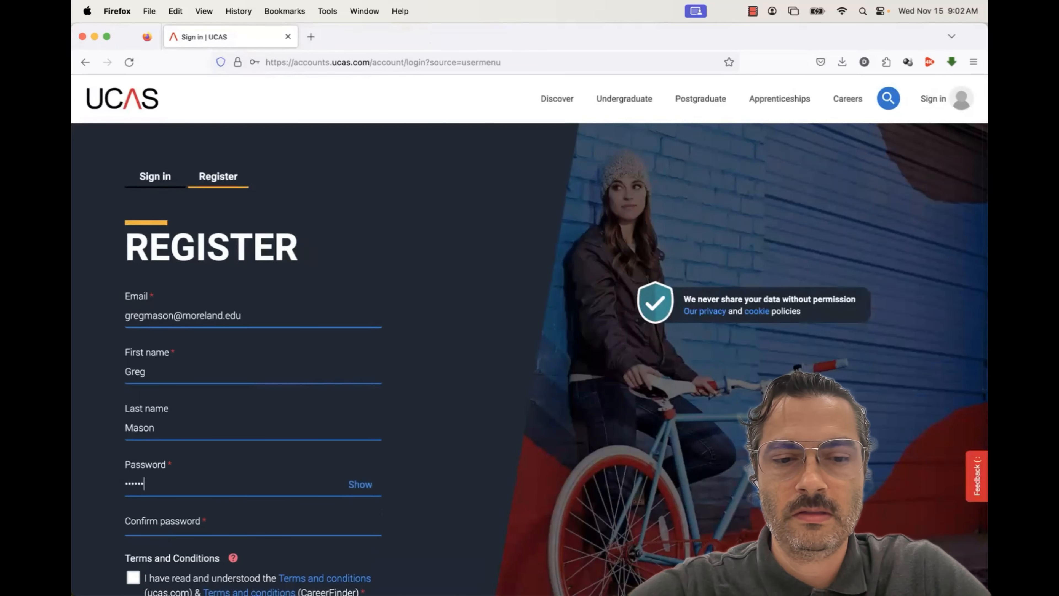
key(Tab)
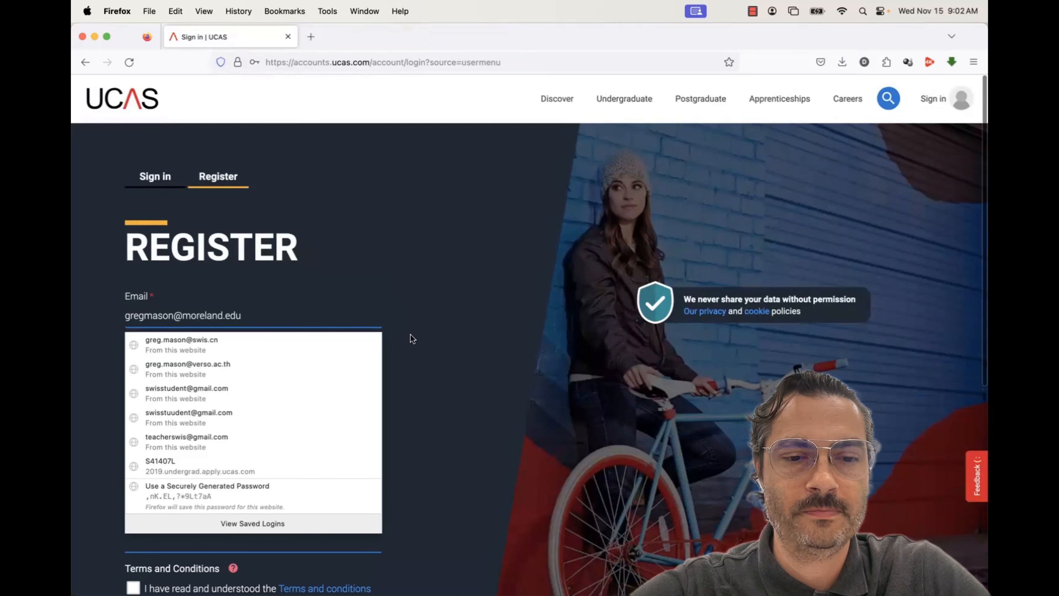
text(*****)
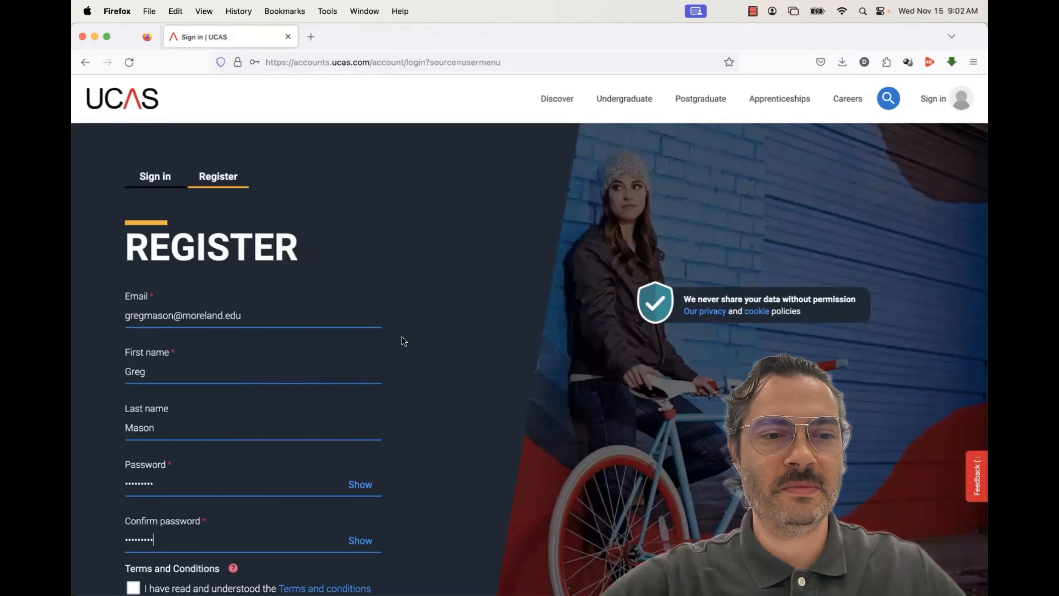
Accept the terms and conditions, submit the registration, and let the browser save the login
scroll(403, 341, down, 3)
click(133, 471)
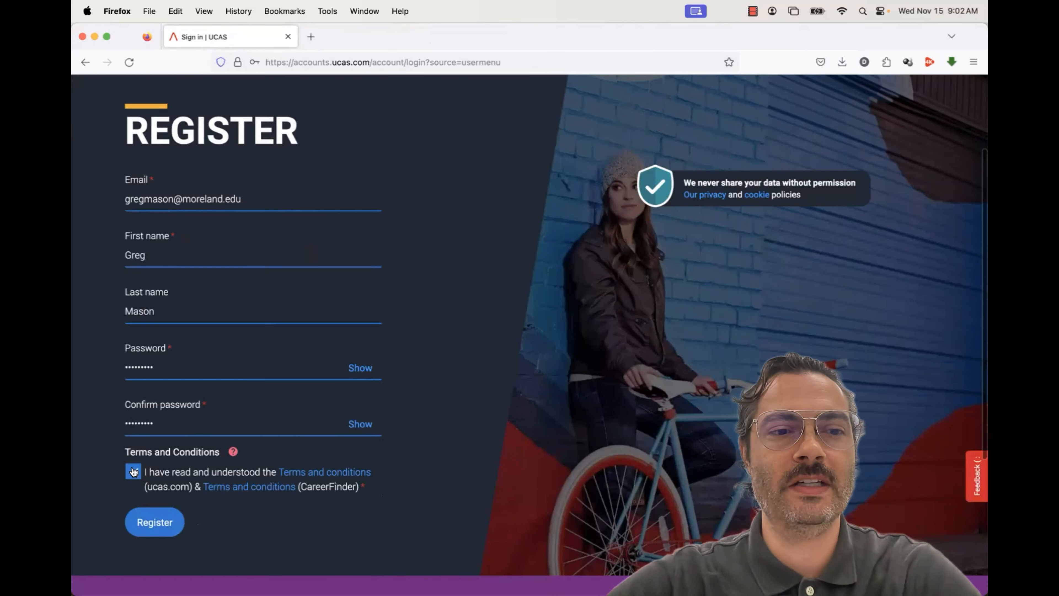
click(141, 524)
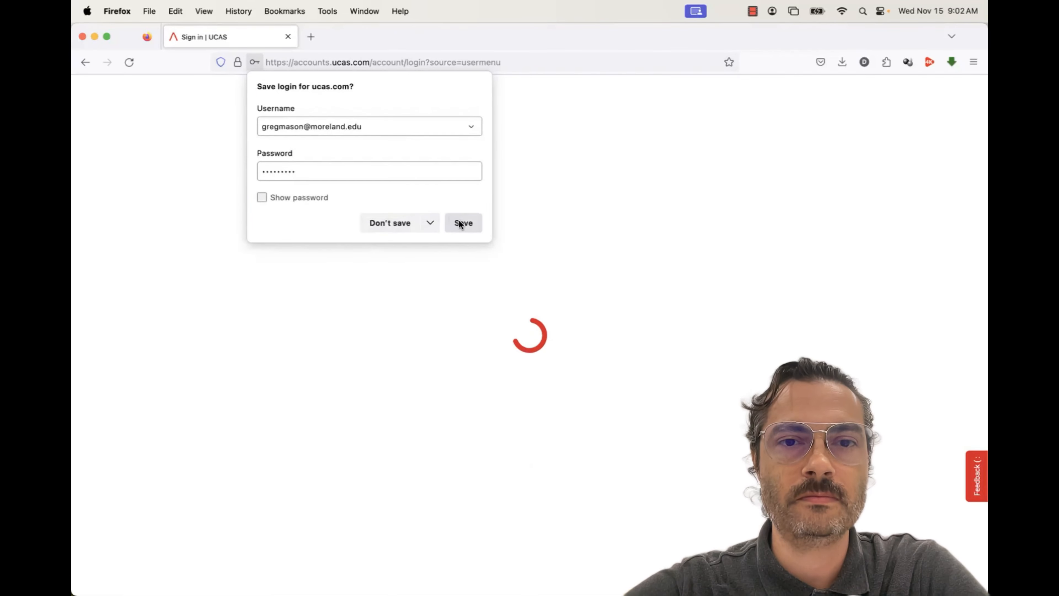
click(459, 221)
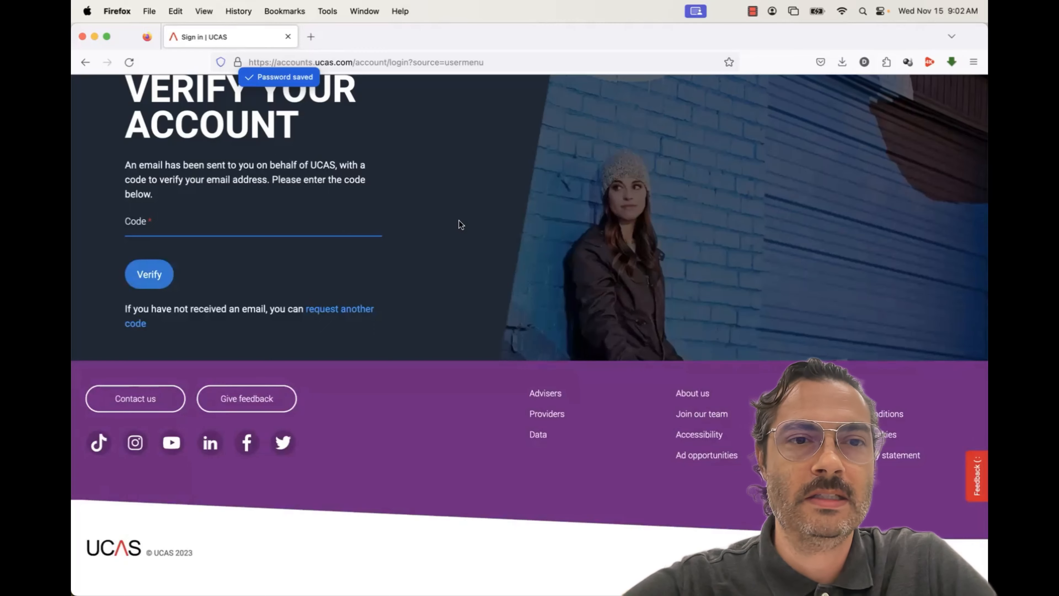
scroll(460, 221, up, 3)
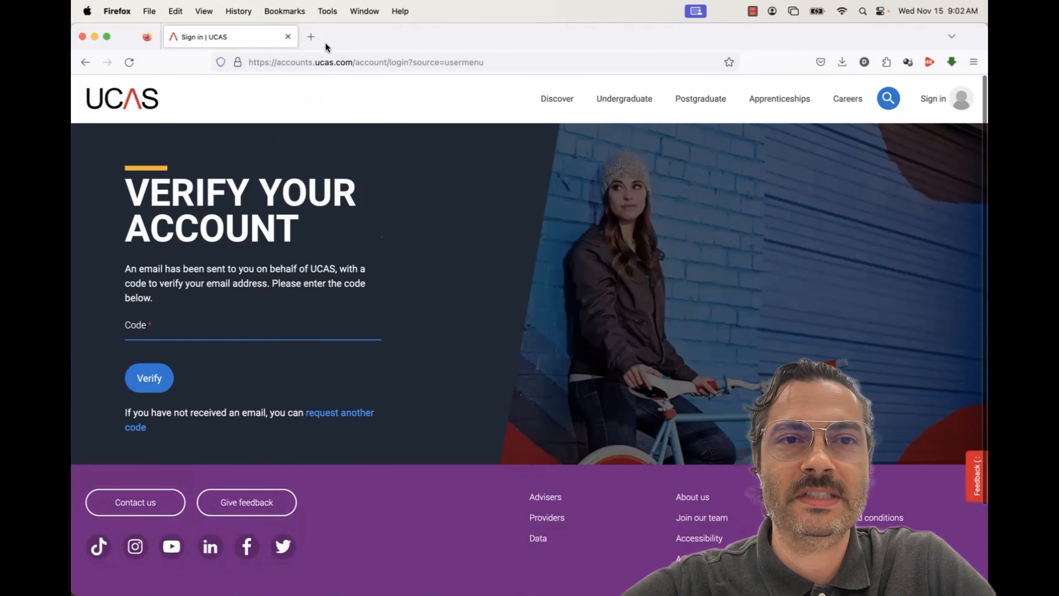
Load Gmail in a new tab and open the UCAS verification email
click(307, 35)
text(gmail.com/)
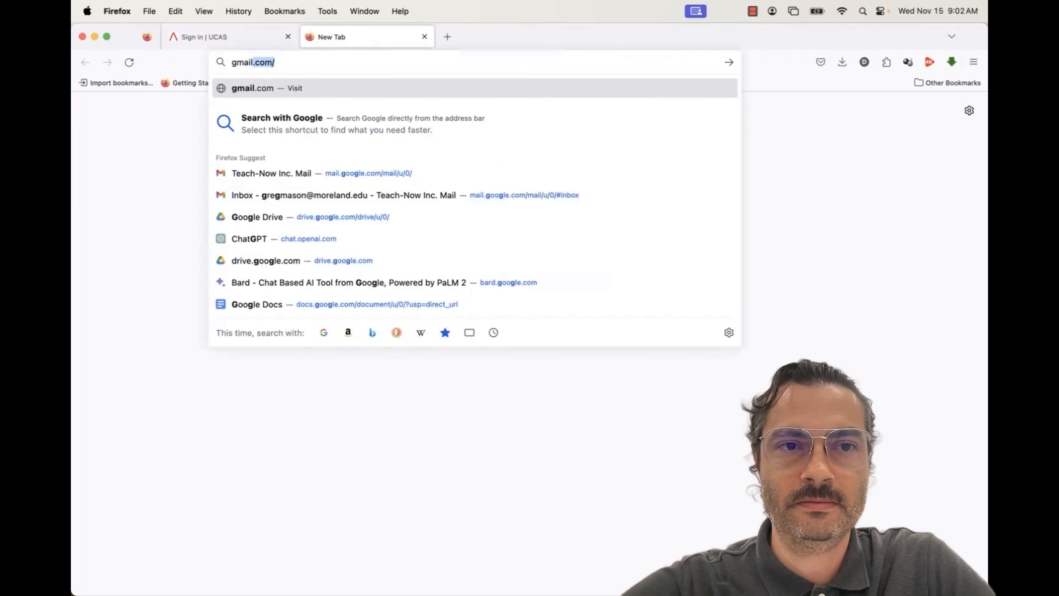
key(Return)
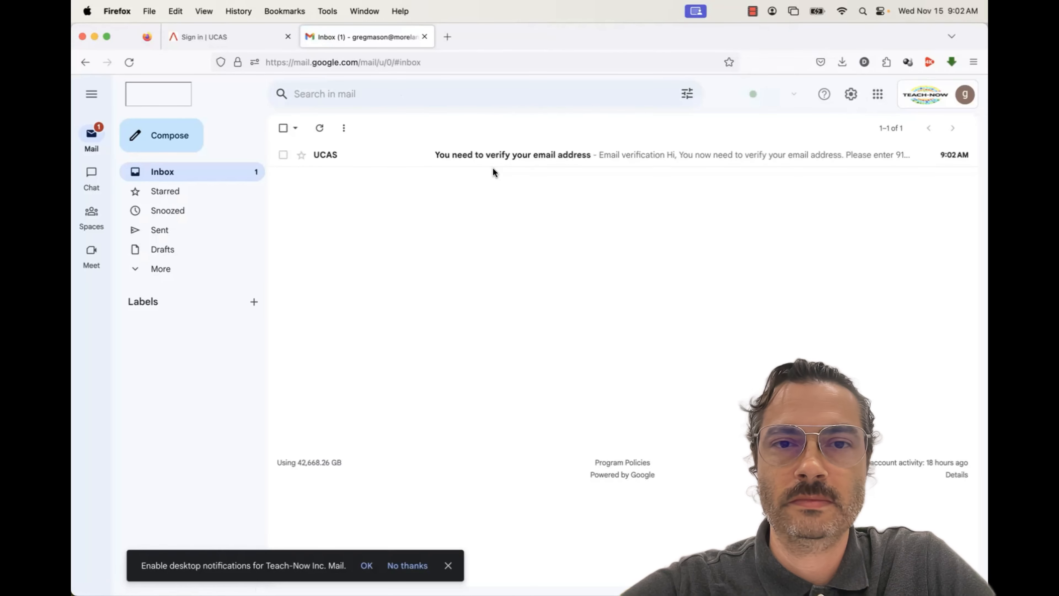
click(494, 172)
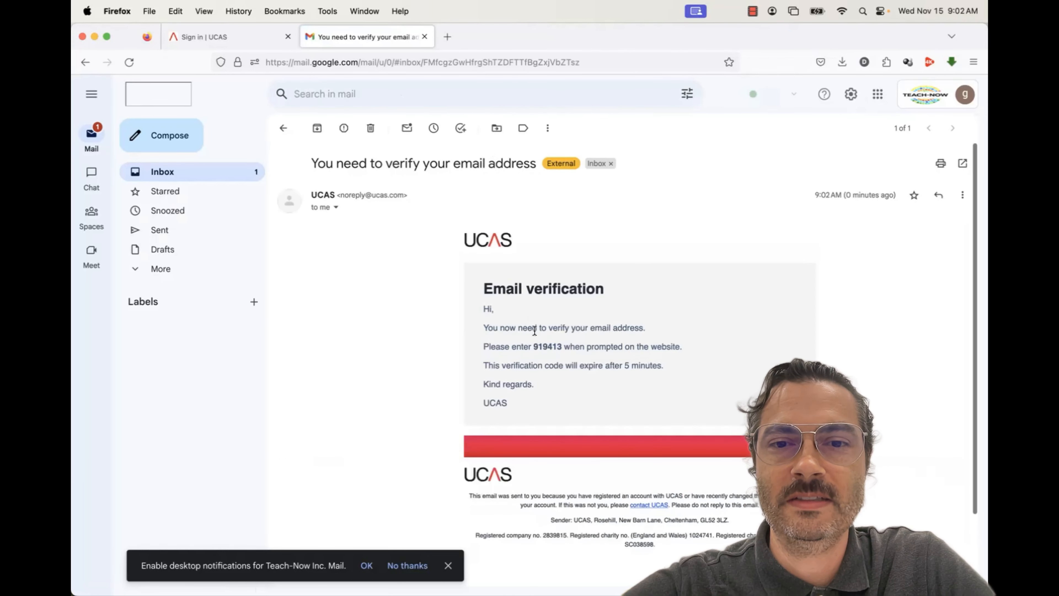
Select the six-digit verification code in the message
drag(534, 345, 559, 346)
click(559, 347)
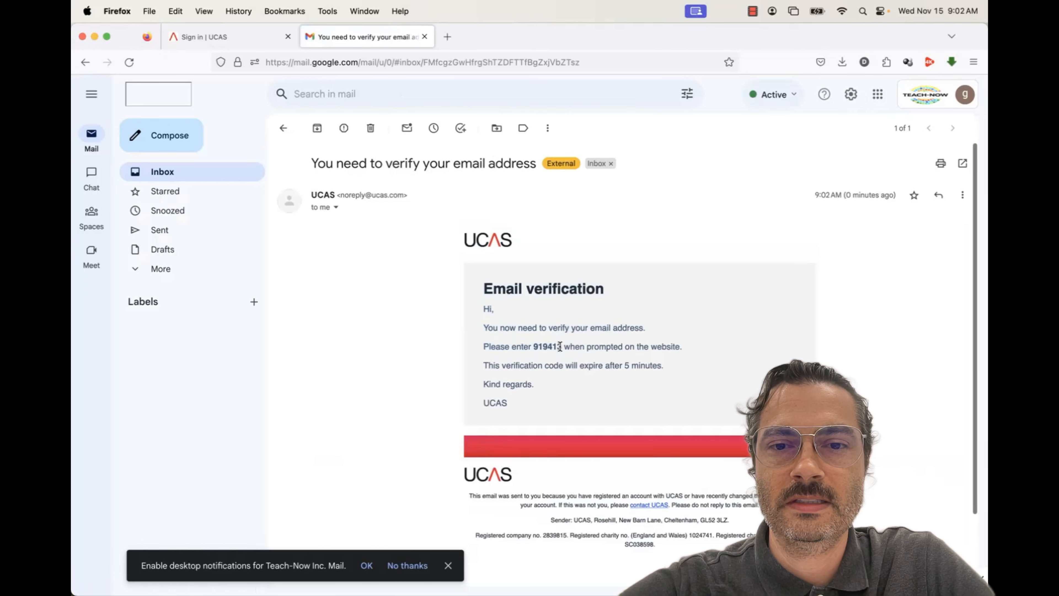
double_click(545, 347)
key(super+c)
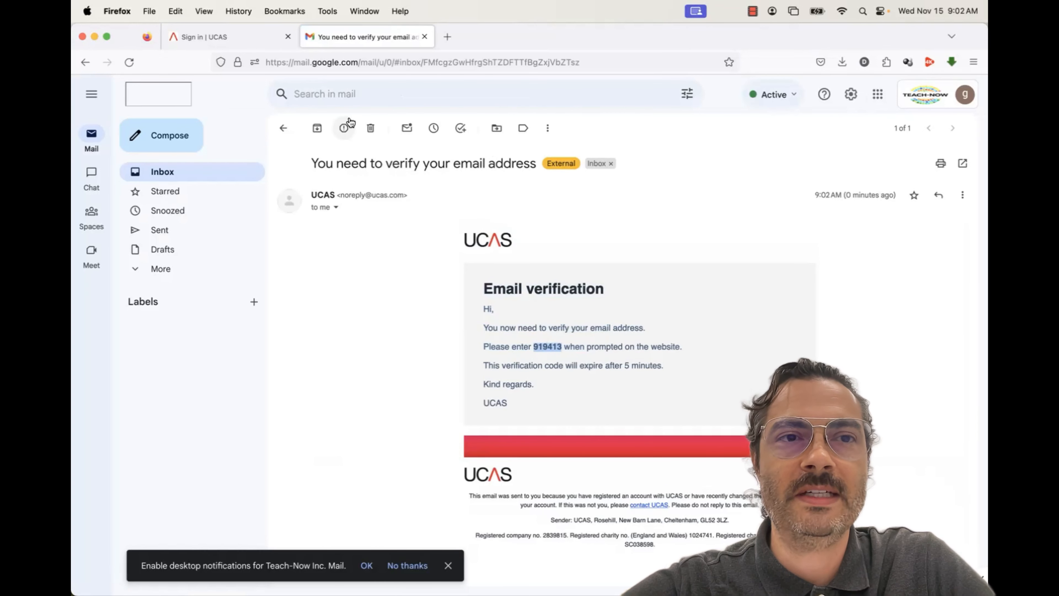
Paste the emailed code into the UCAS Code field and verify the account
click(246, 41)
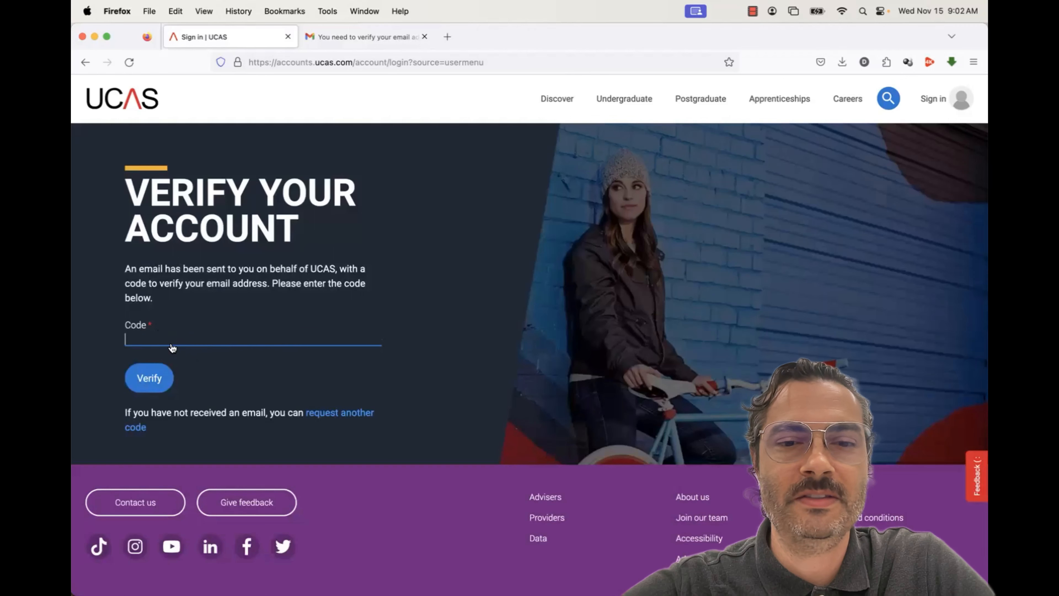
key(super+v)
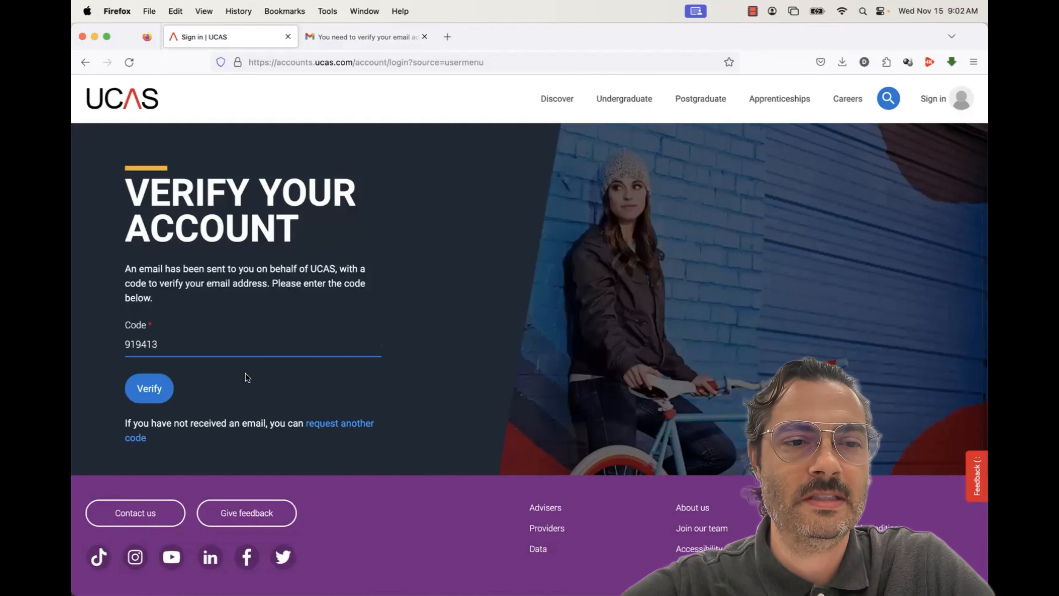
click(158, 379)
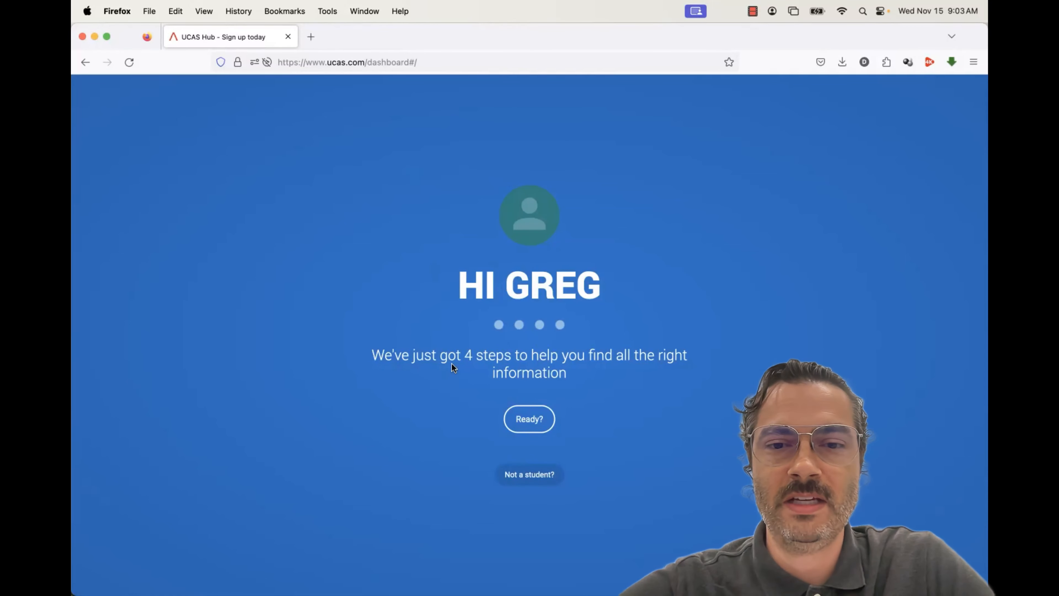
Begin setup and choose a 2024 start for undergraduate study
click(534, 419)
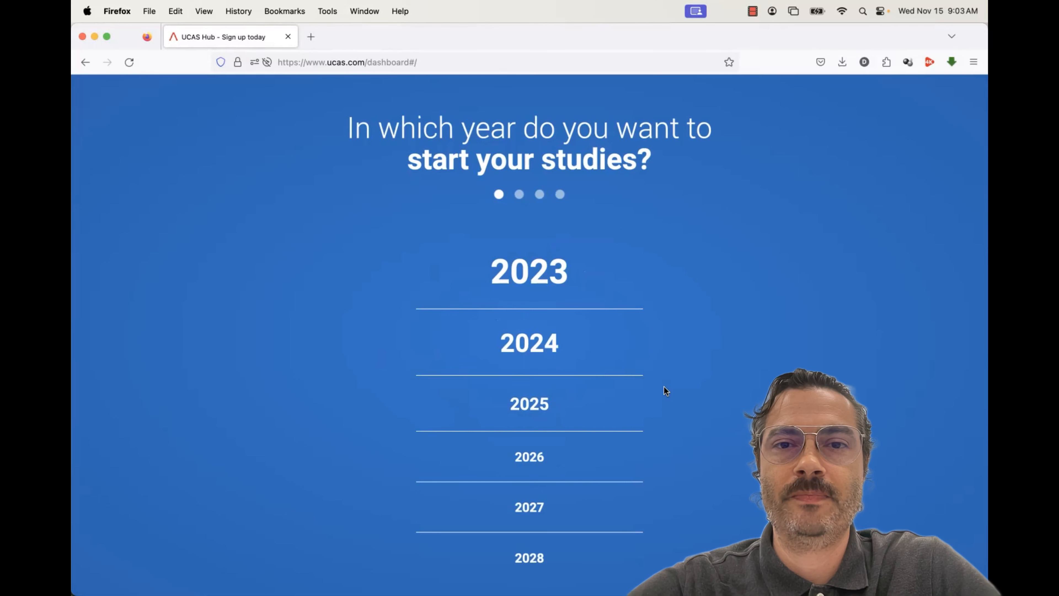
click(534, 352)
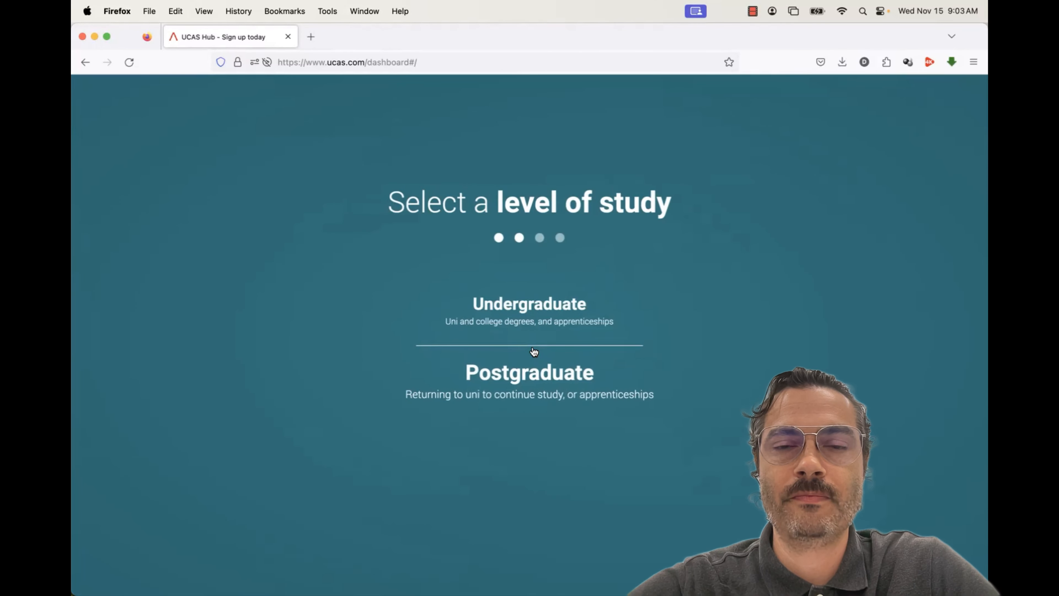
click(532, 312)
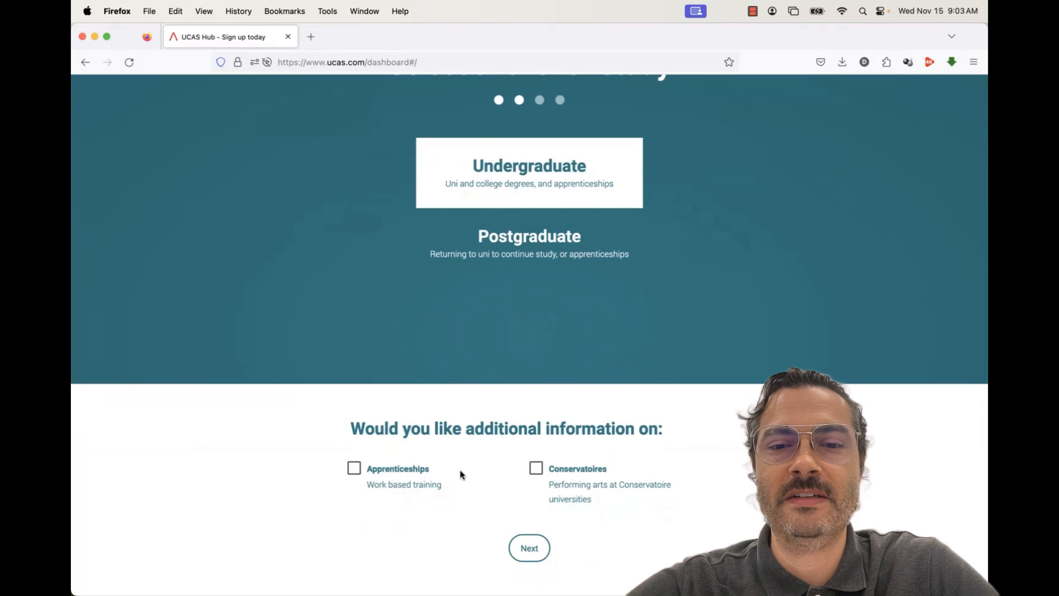
click(528, 548)
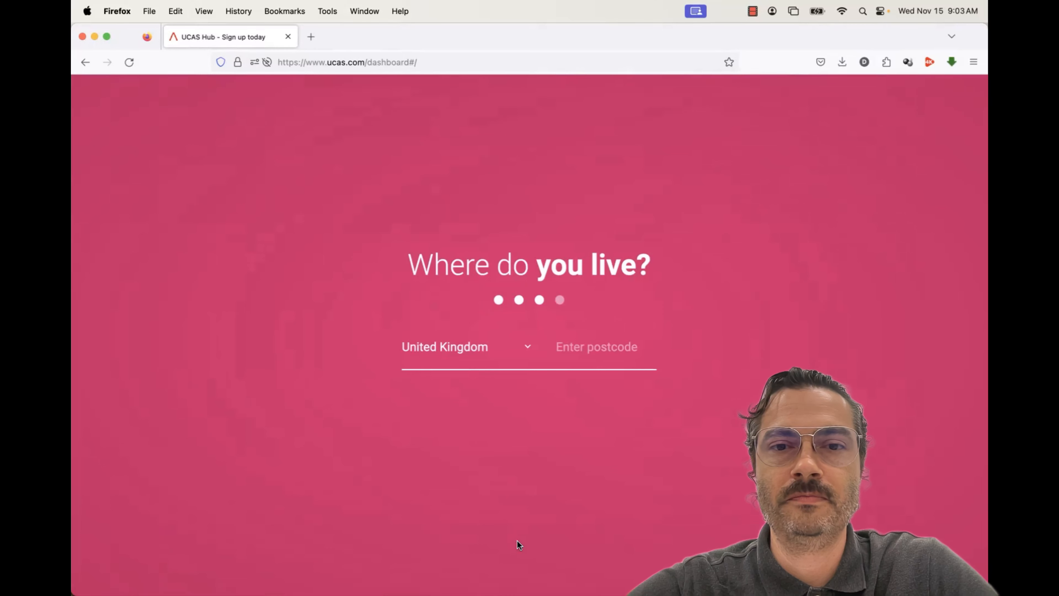
Choose Thailand as the country of residence and continue to preferences
click(466, 352)
scroll(466, 352, down, 20)
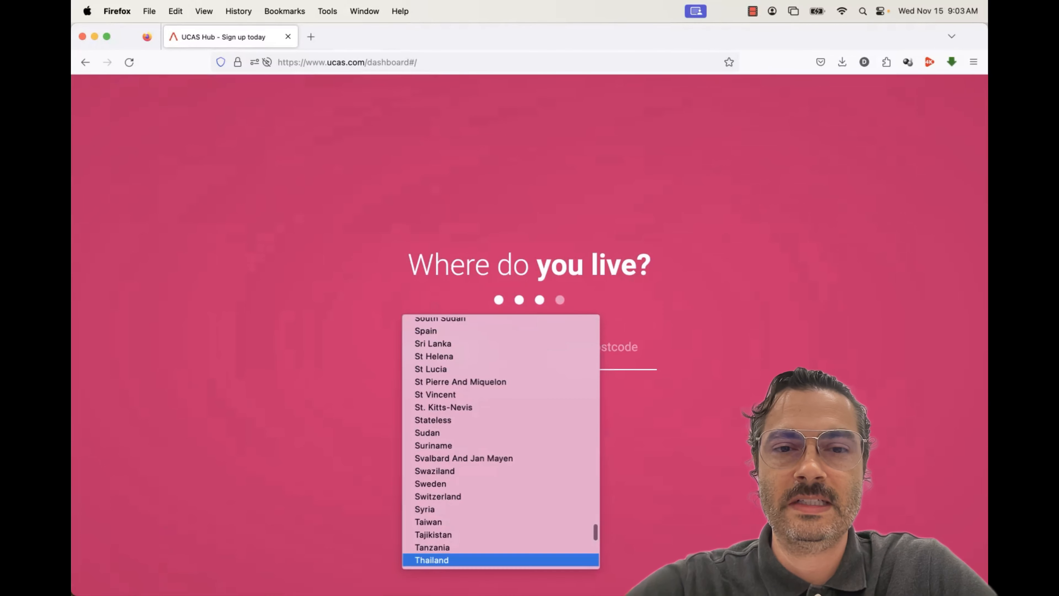
click(437, 559)
click(521, 411)
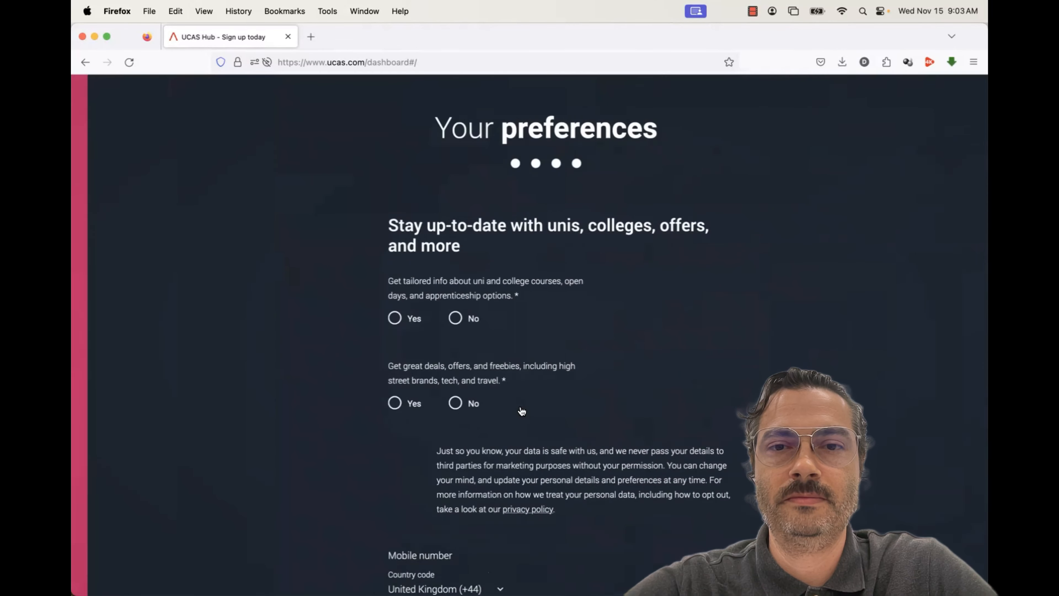
Decline tailored course info and deals, offers and freebies
click(440, 321)
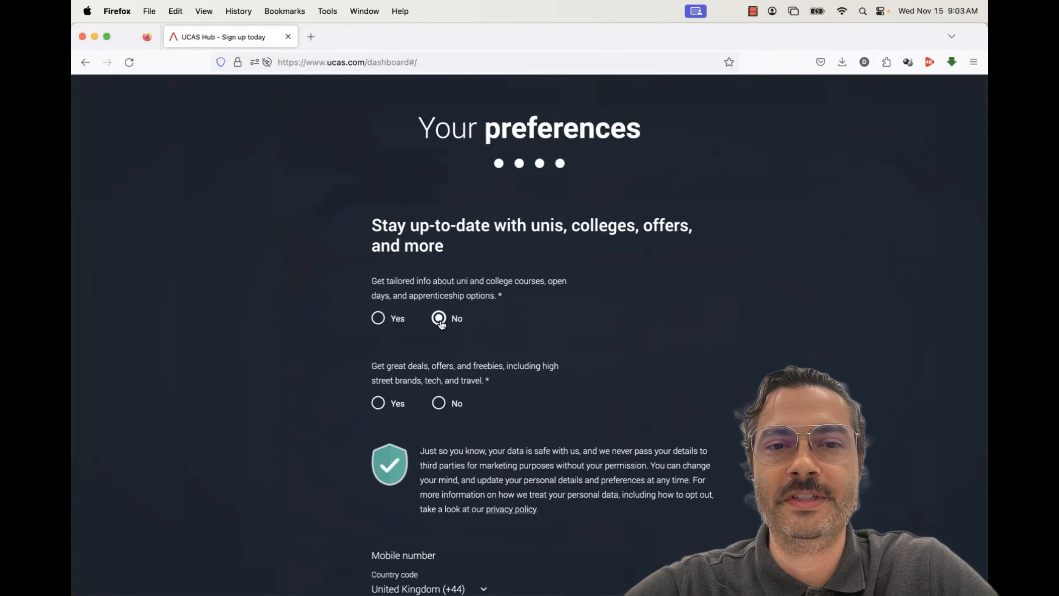
click(439, 404)
scroll(438, 407, down, 10)
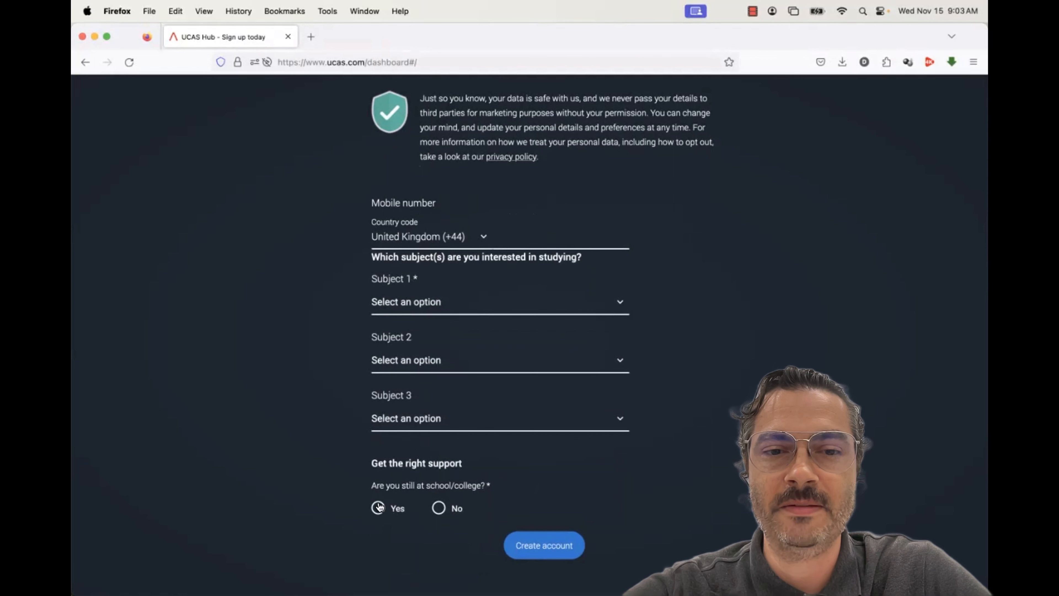
Choose Psychology as Subject 1
click(406, 301)
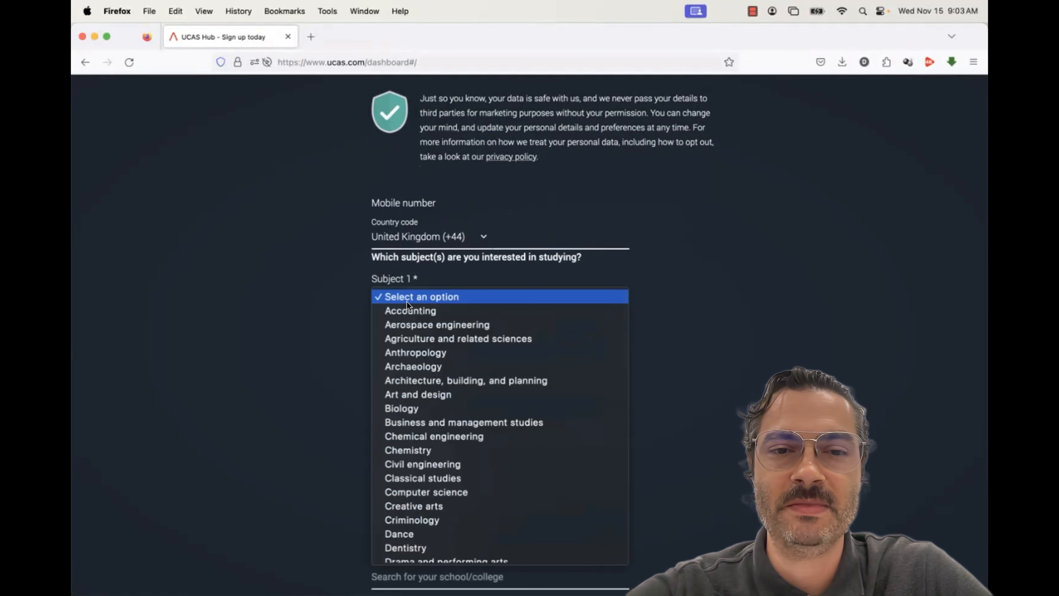
text(ps)
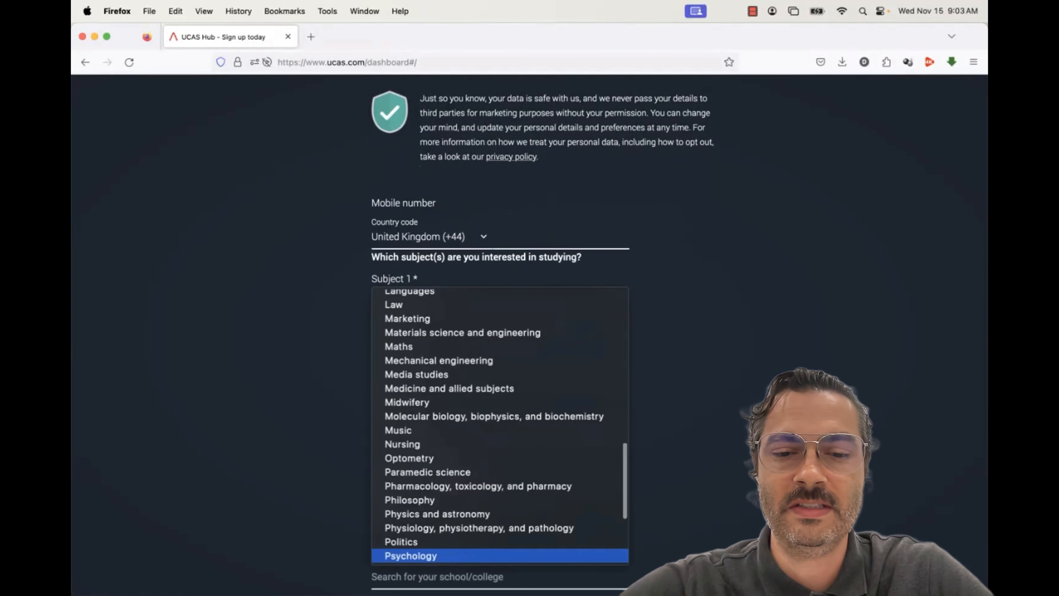
click(433, 554)
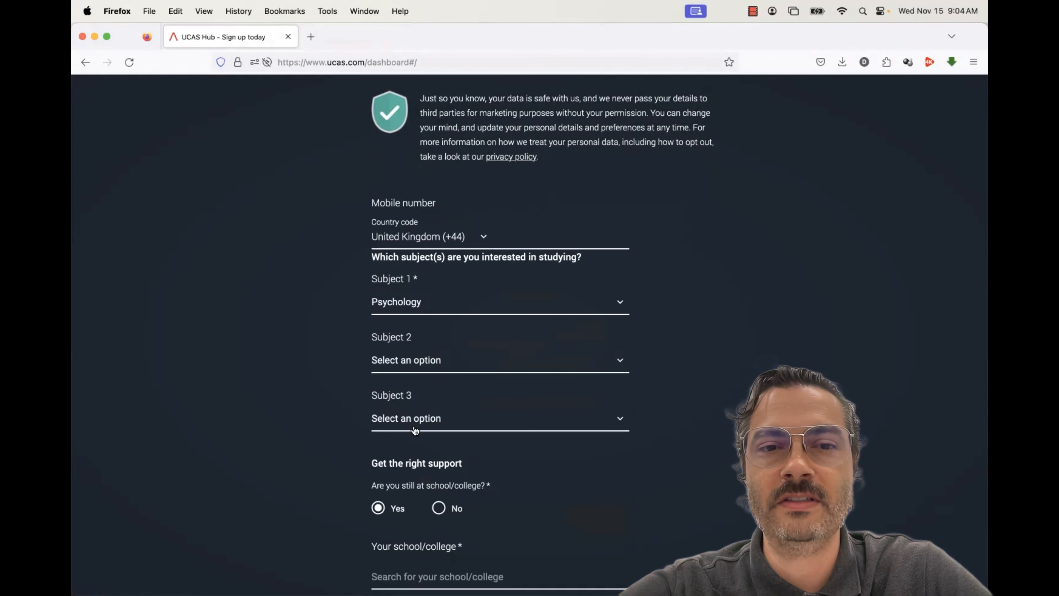
Select Verso International School and consent Yes to sharing data with it
scroll(459, 450, down, 5)
click(414, 375)
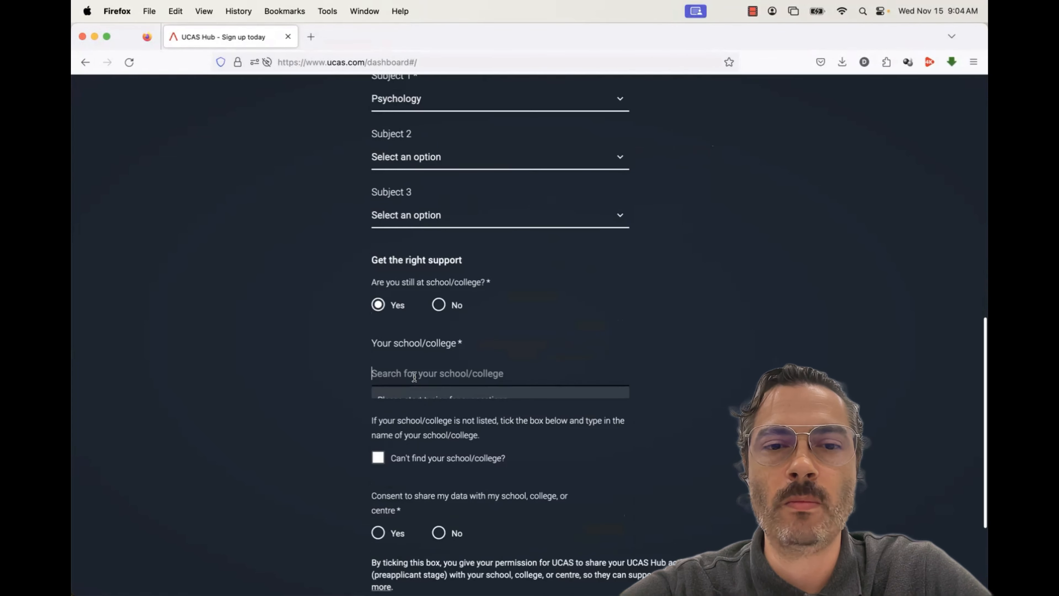
text(Verso)
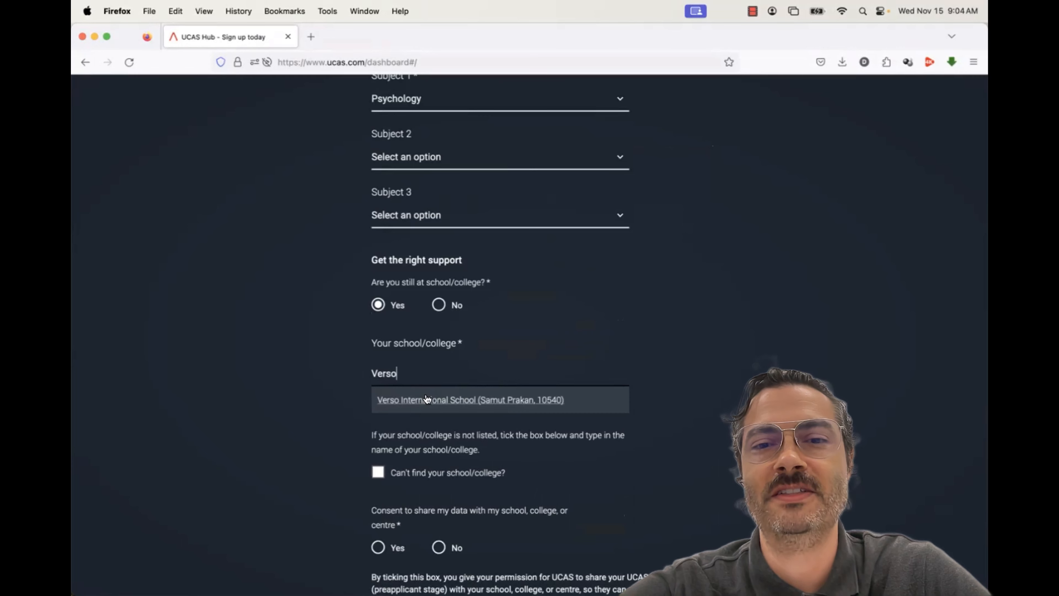
click(427, 399)
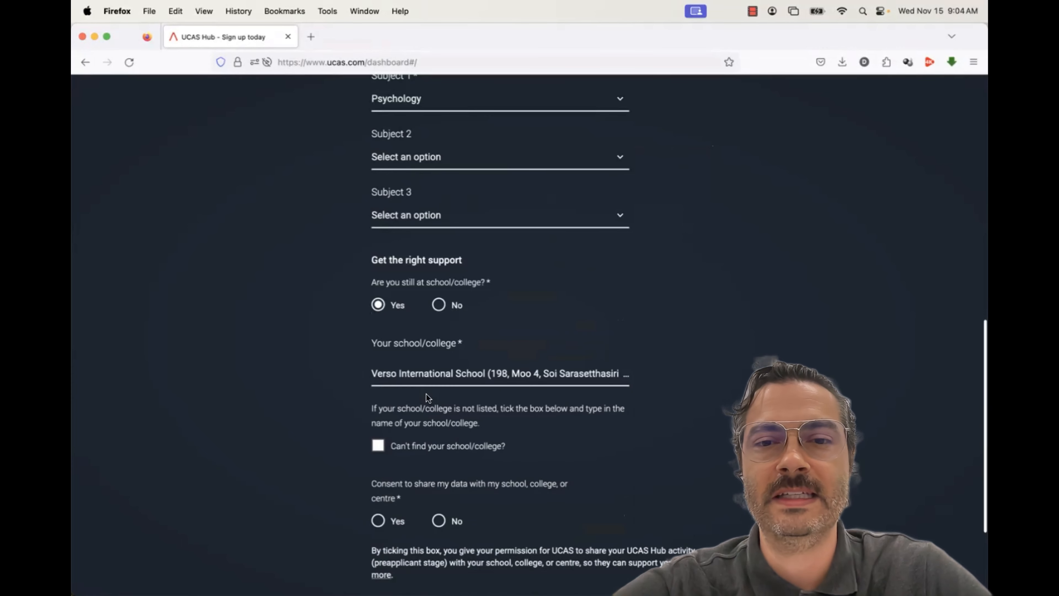
scroll(337, 422, down, 4)
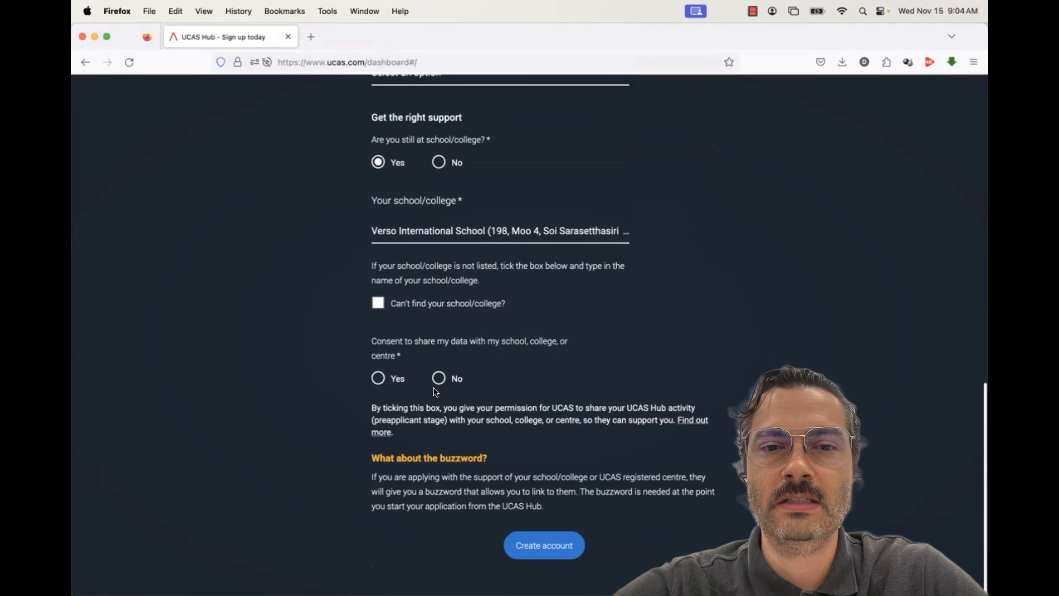
click(380, 380)
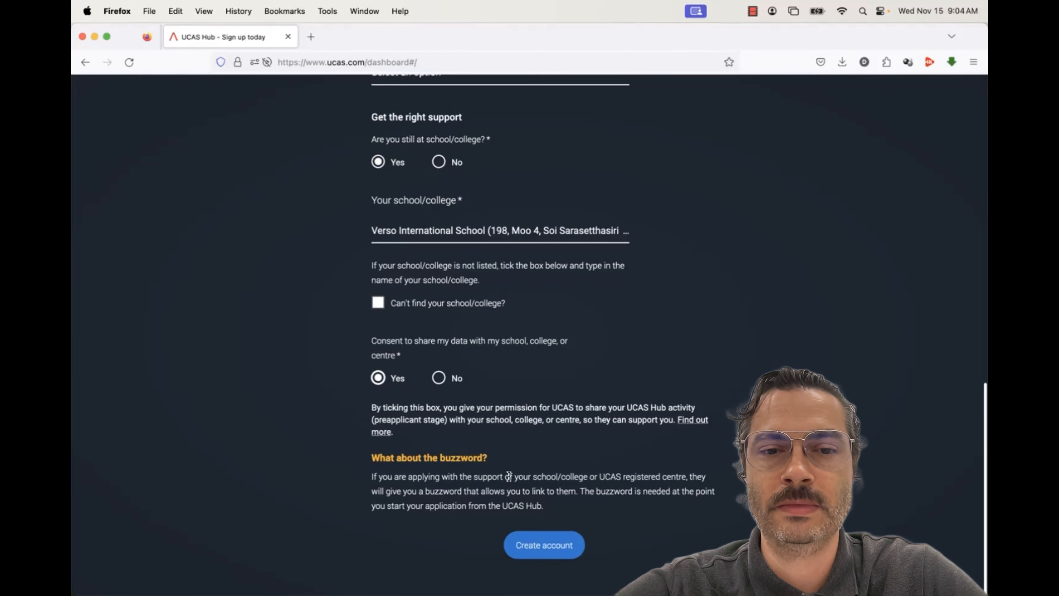
Create the UCAS account and close the Welcome to your Hub pop-up
click(538, 545)
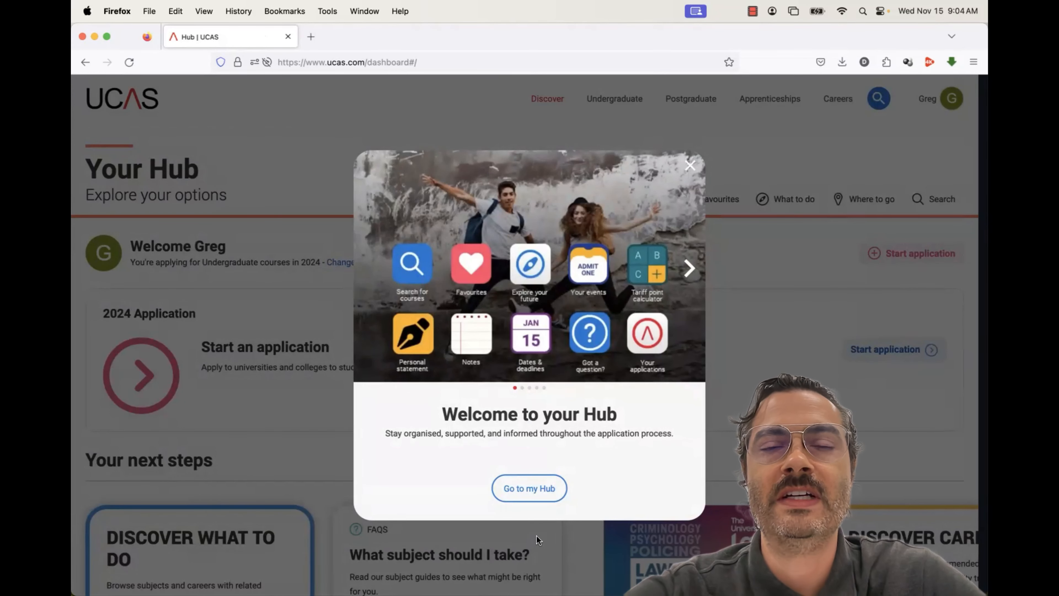
click(690, 167)
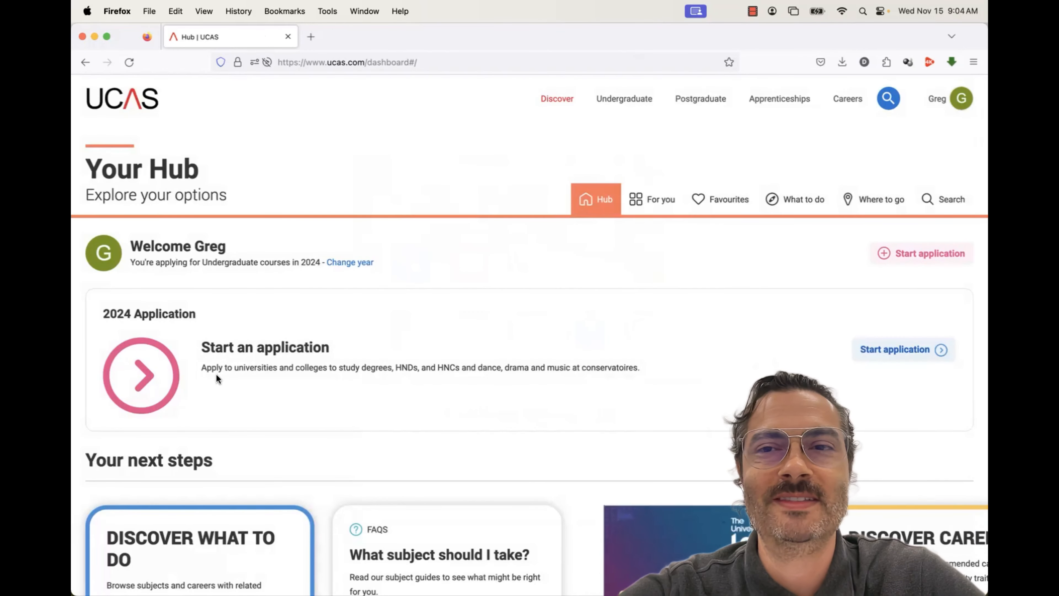
scroll(725, 300, down, 2)
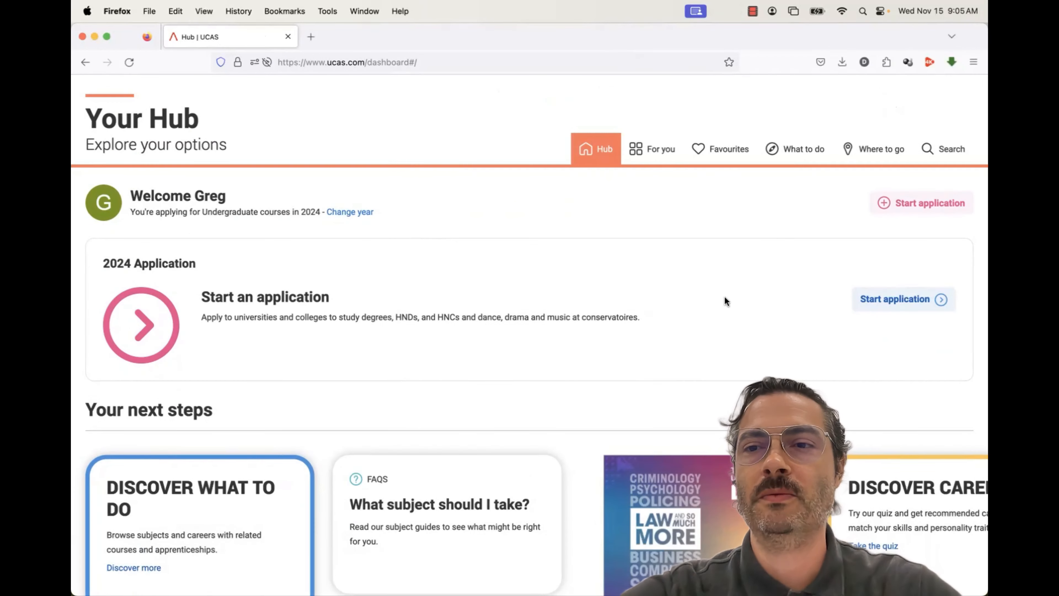
scroll(726, 296, down, 1)
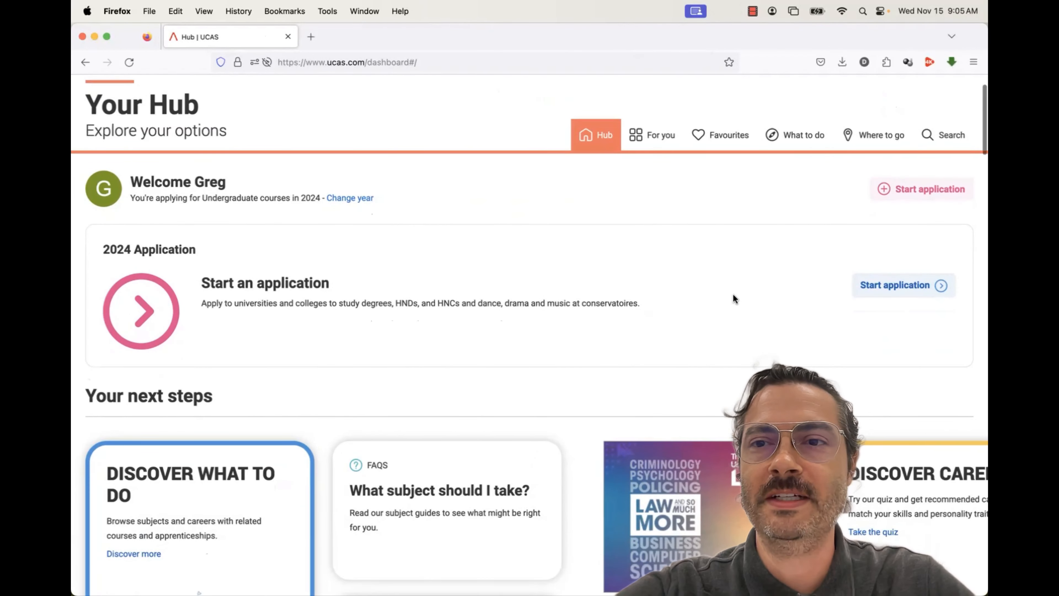
Start a new application using Start 2024 application on the Undergraduate card
click(868, 294)
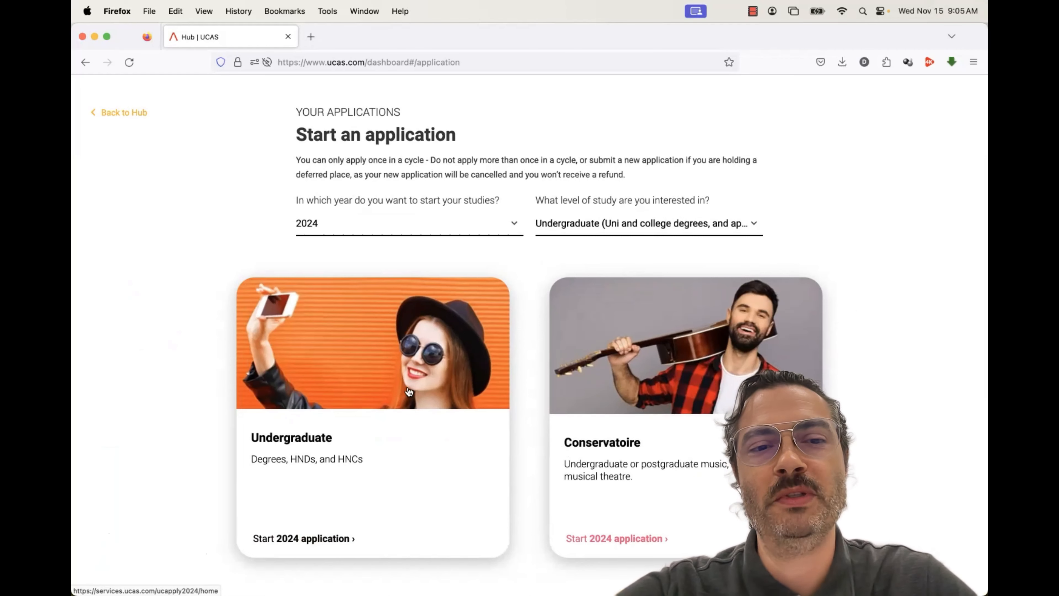
scroll(377, 403, down, 3)
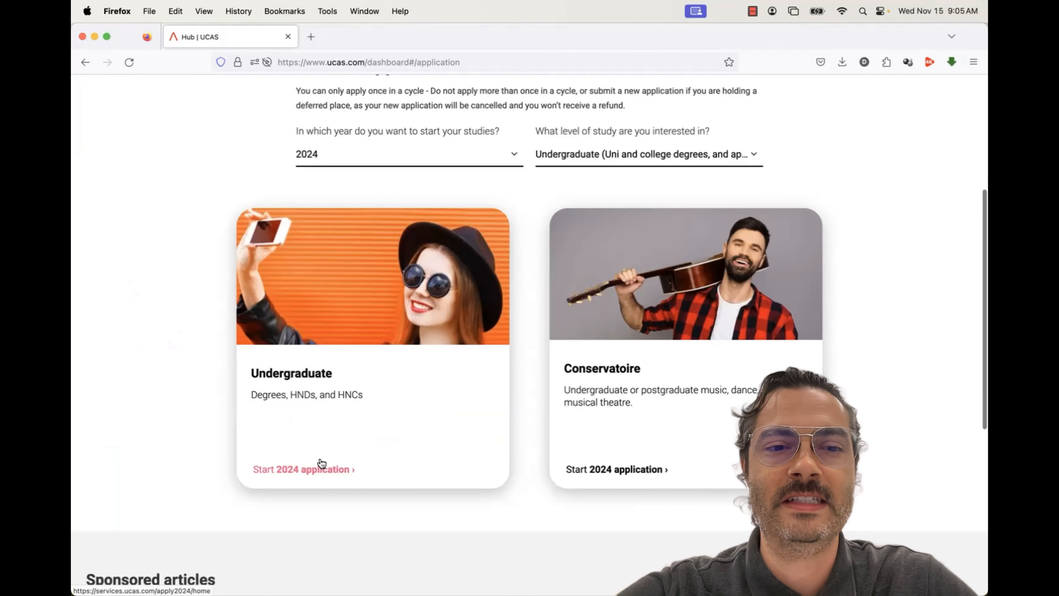
click(320, 470)
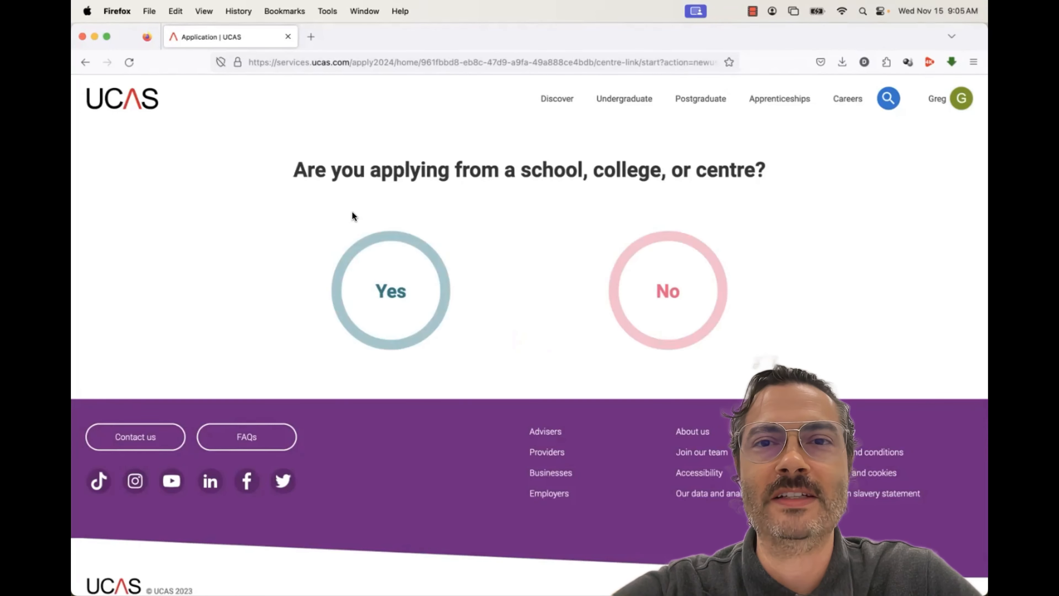
Confirm applying from a school, continue with the buzzword link, and confirm Verso International School
click(401, 305)
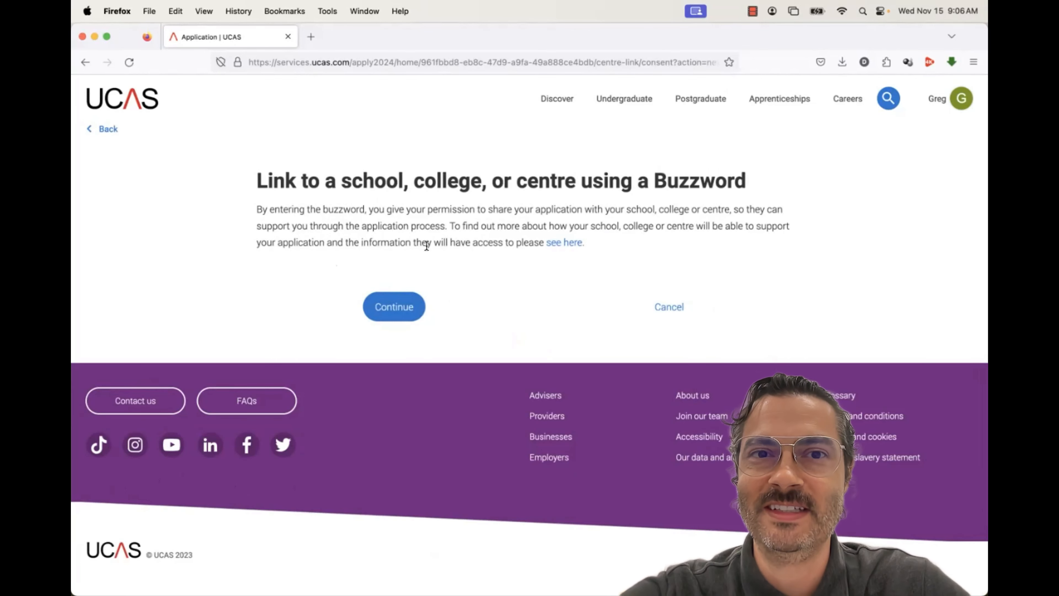
click(401, 304)
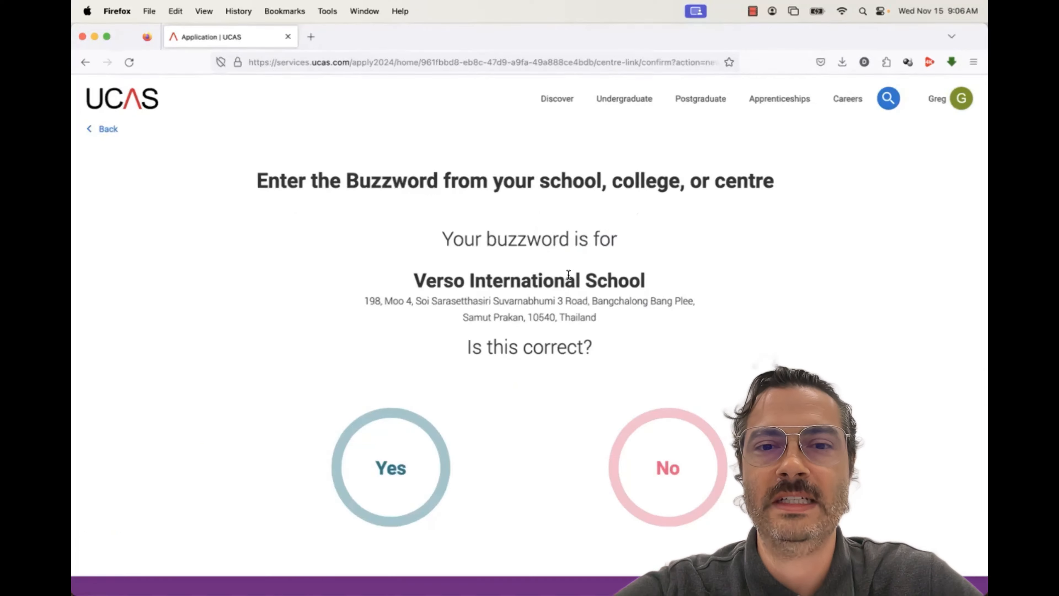
click(388, 448)
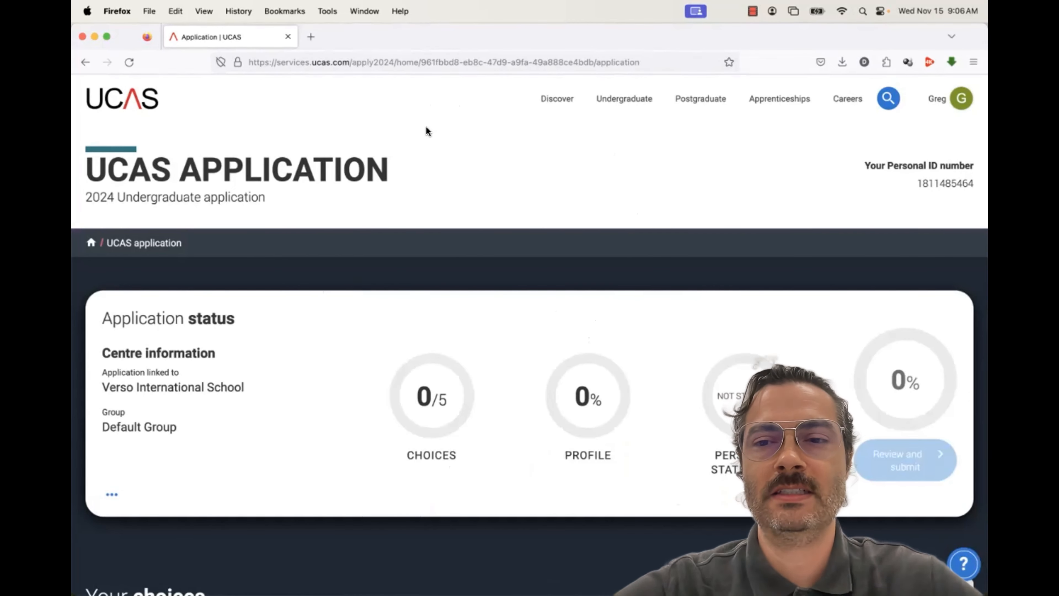
Scroll through the application dashboard sections, then open the Add choice form
scroll(434, 188, down, 15)
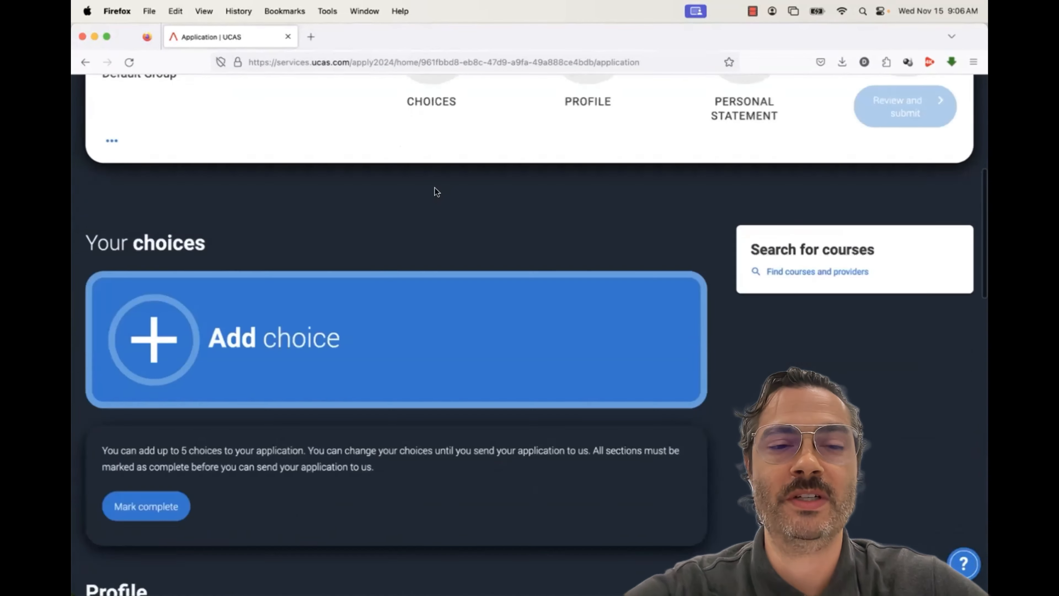
scroll(418, 188, down, 6)
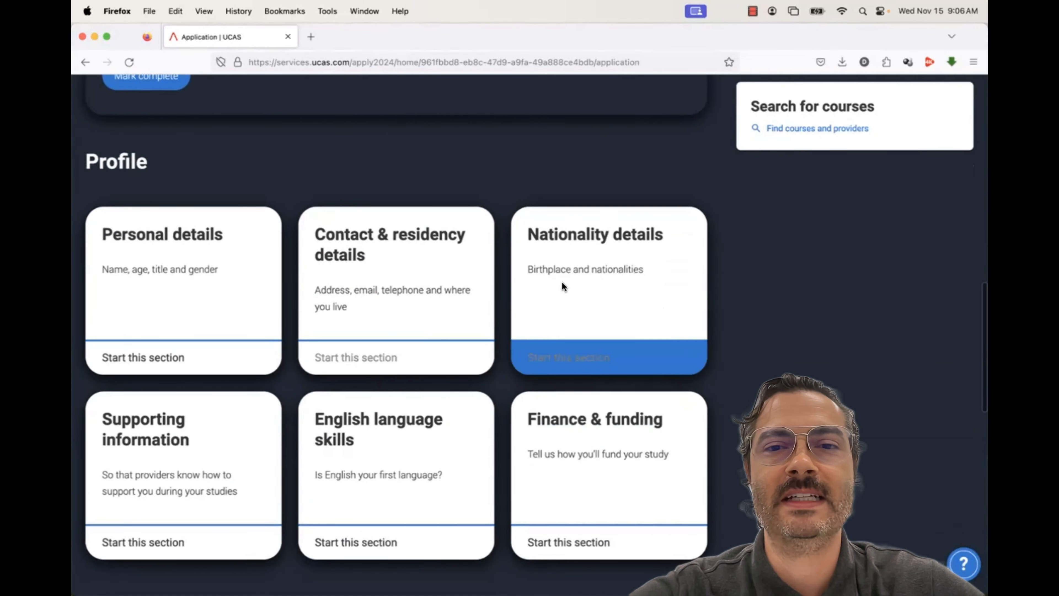
scroll(517, 443, down, 10)
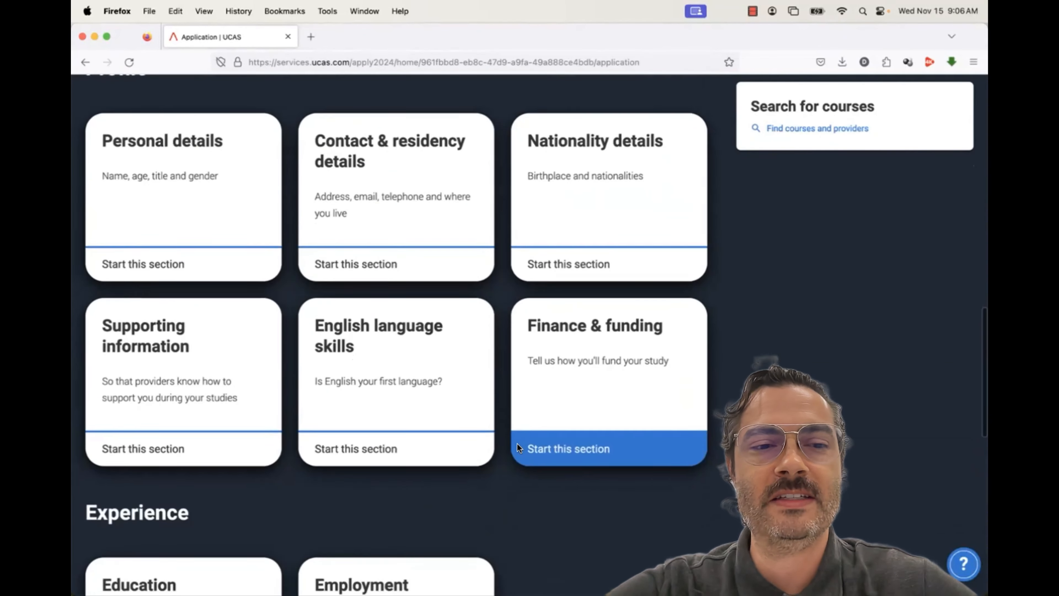
scroll(535, 421, down, 5)
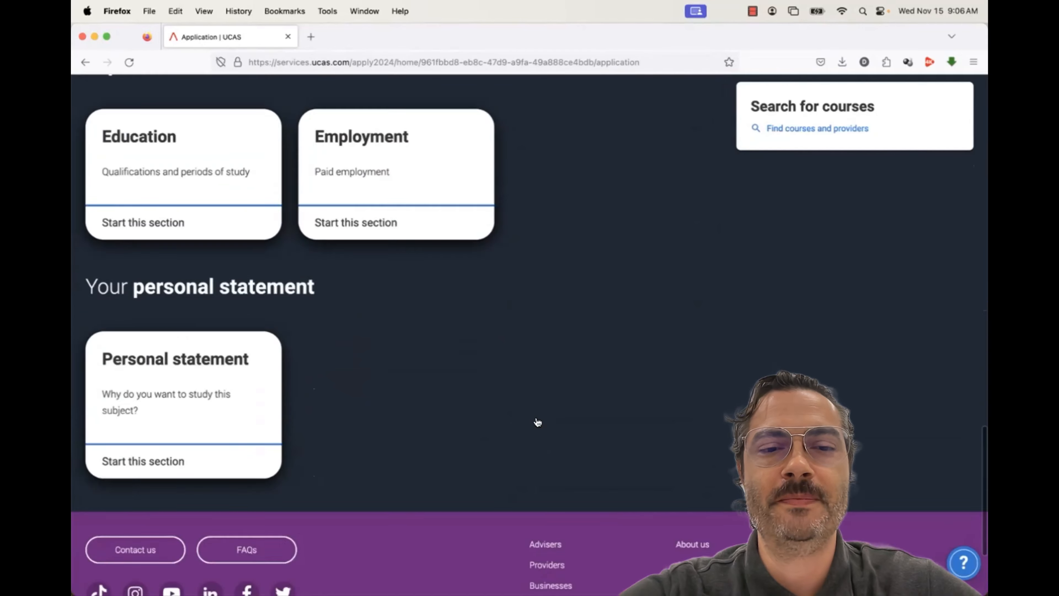
scroll(538, 423, up, 20)
scroll(537, 423, down, 5)
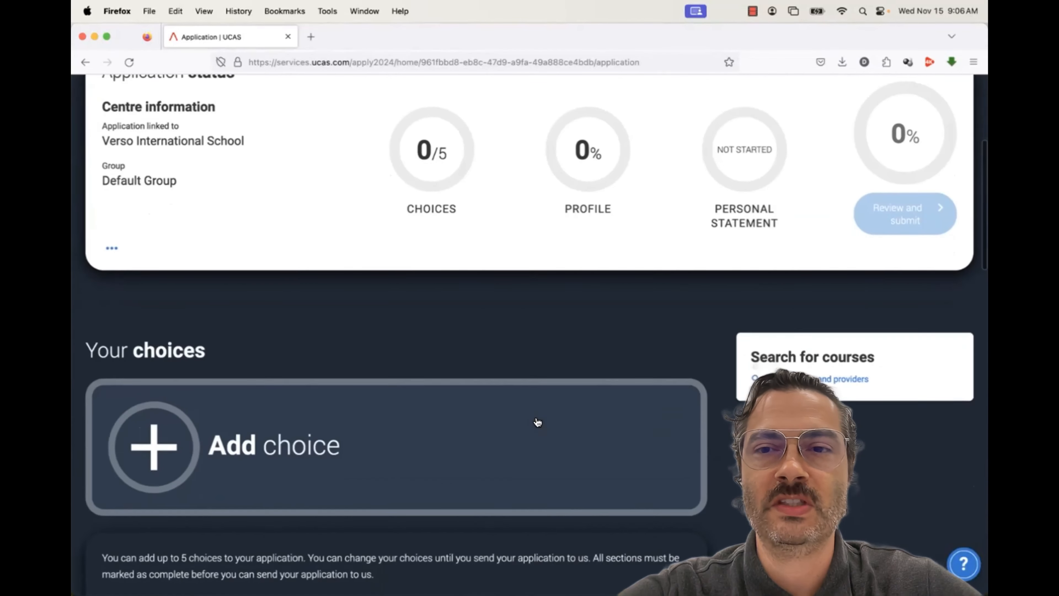
scroll(537, 422, down, 2)
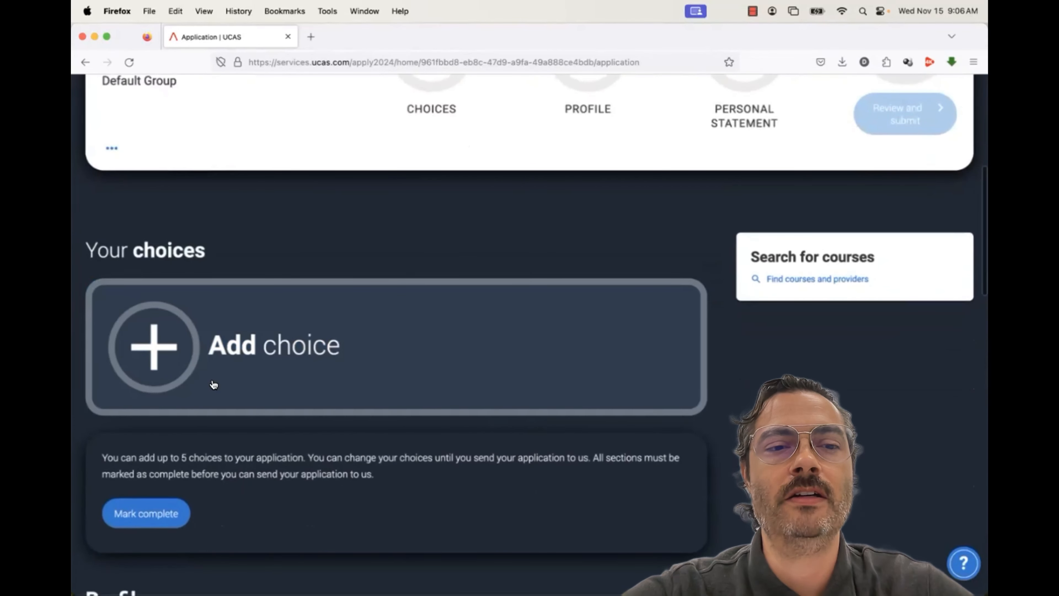
click(159, 347)
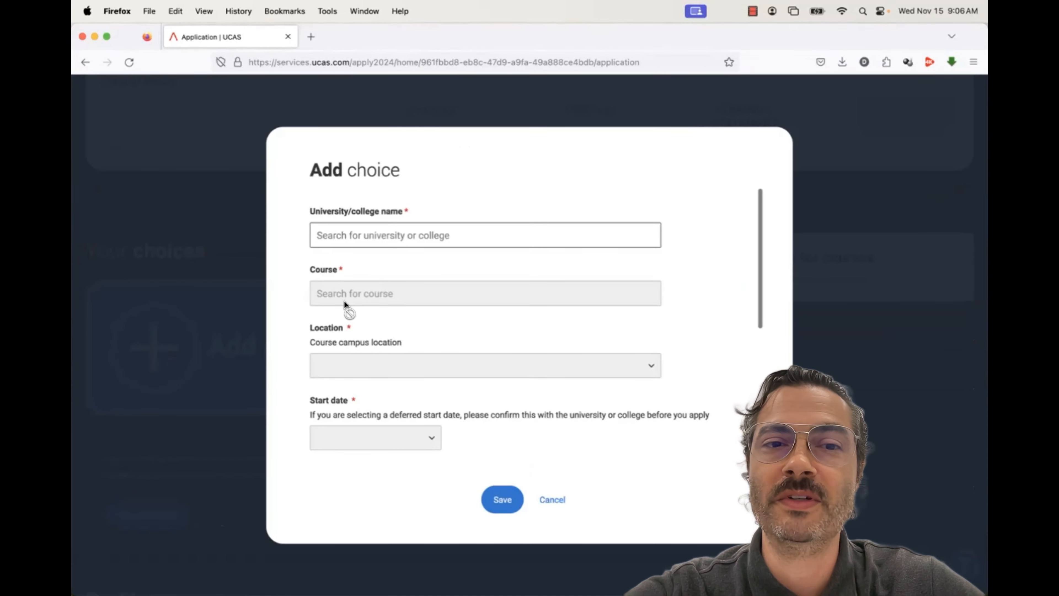
Choose University of Kent and the Psychology (C800) course
click(346, 240)
text(kent)
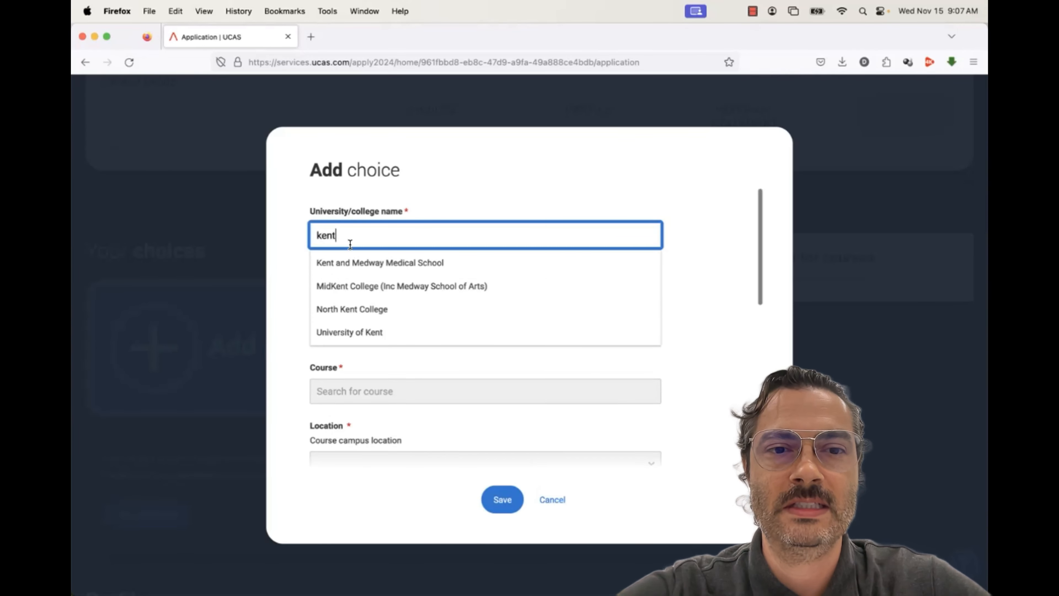
click(358, 332)
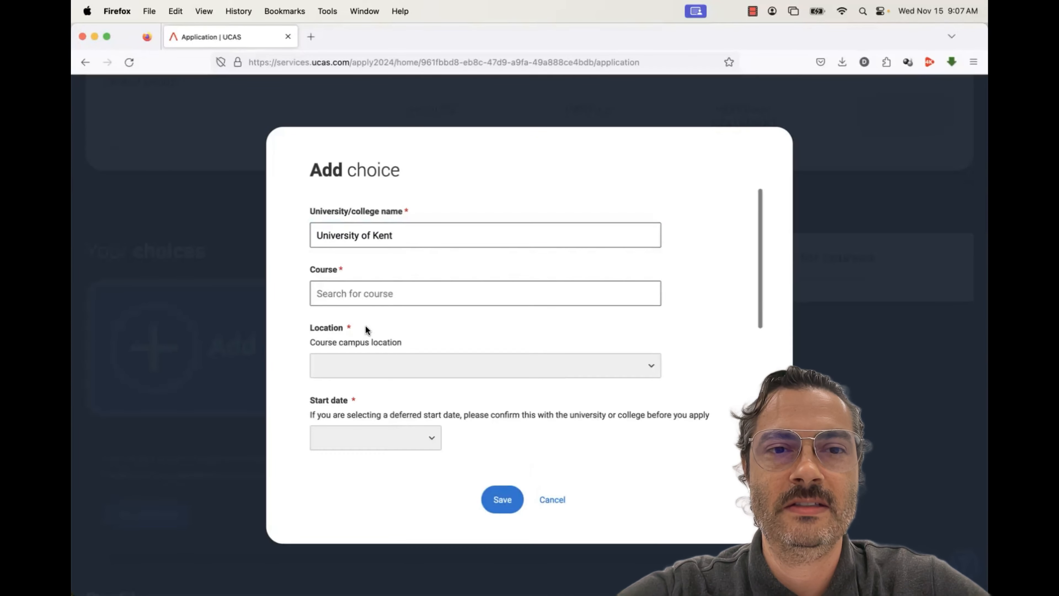
click(359, 297)
text(psychology)
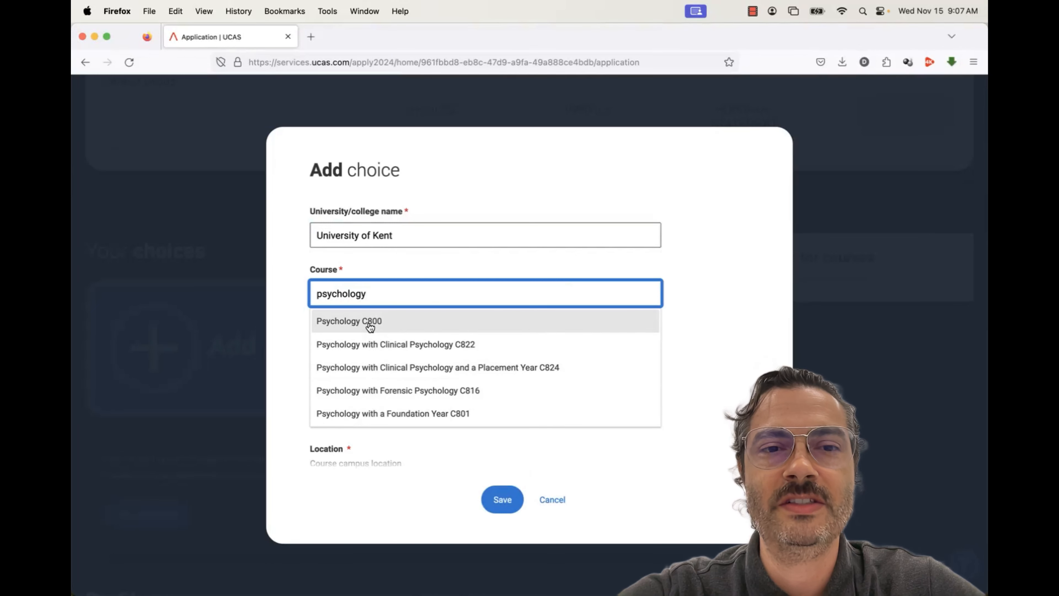
click(377, 322)
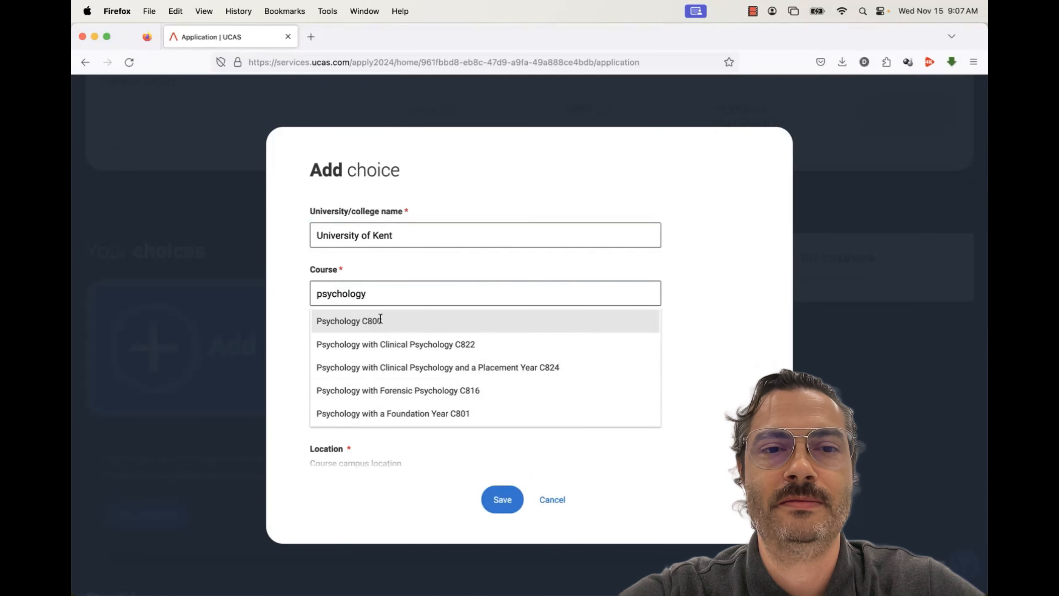
Set the location to Main Site and the start date to 14 September 2024
click(376, 378)
click(371, 393)
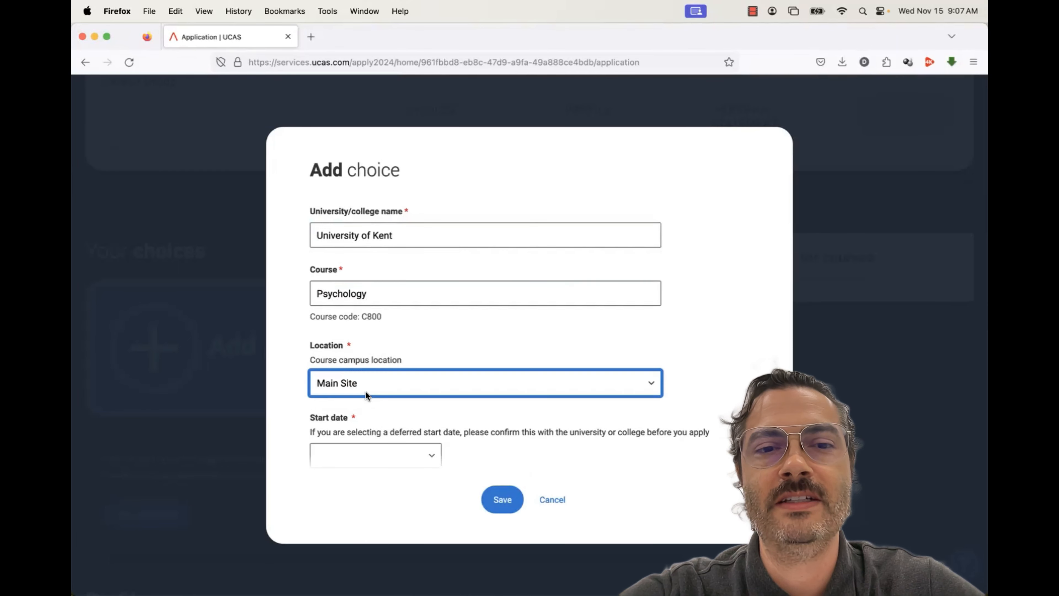
scroll(449, 368, down, 3)
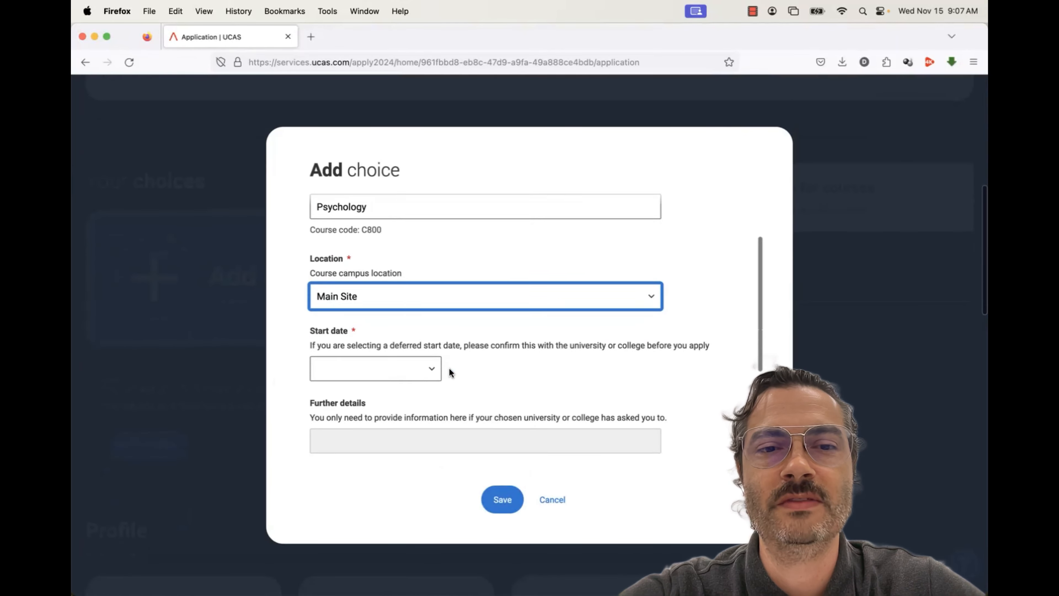
click(423, 365)
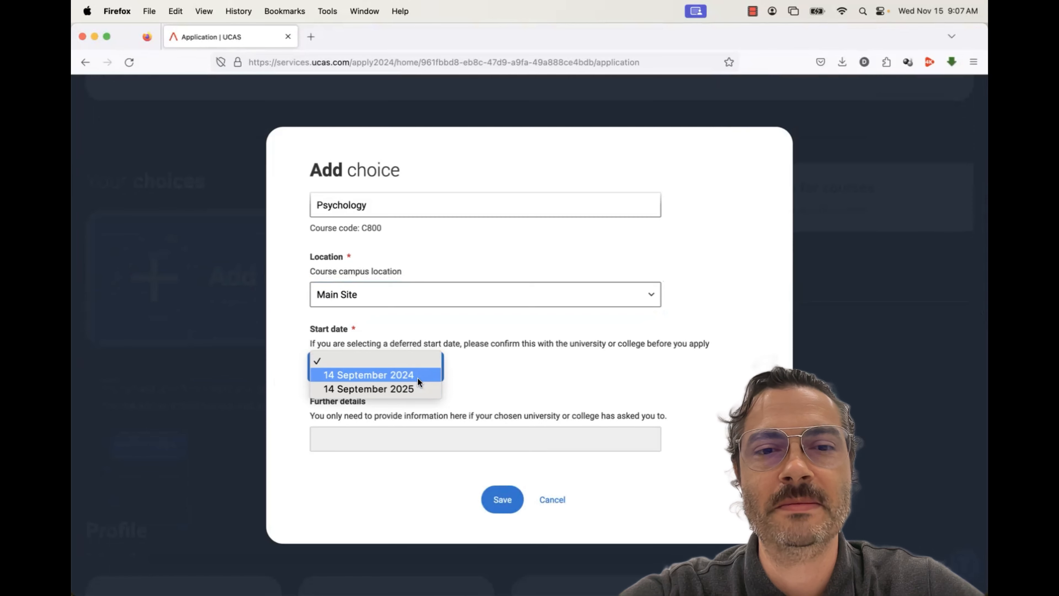
click(417, 375)
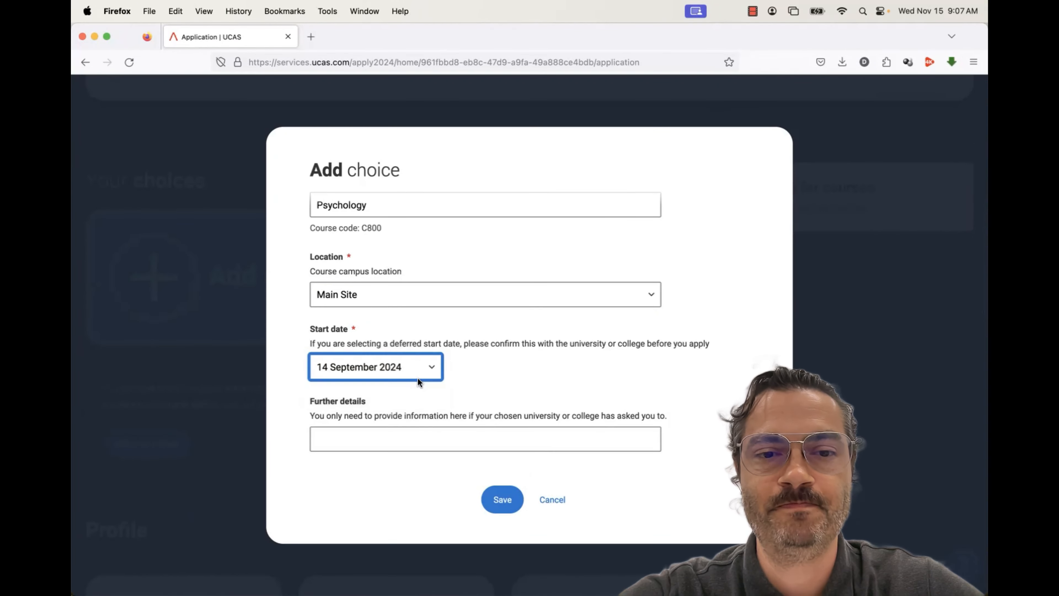
scroll(526, 363, down, 2)
scroll(527, 362, down, 4)
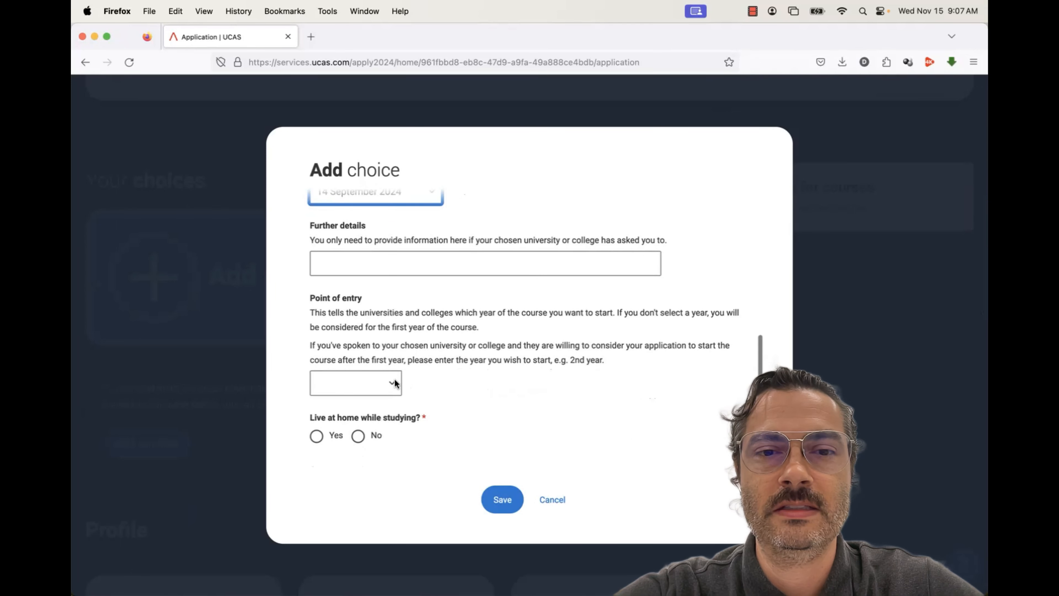
Leave the point of entry unselected and answer No to living at home while studying
click(395, 383)
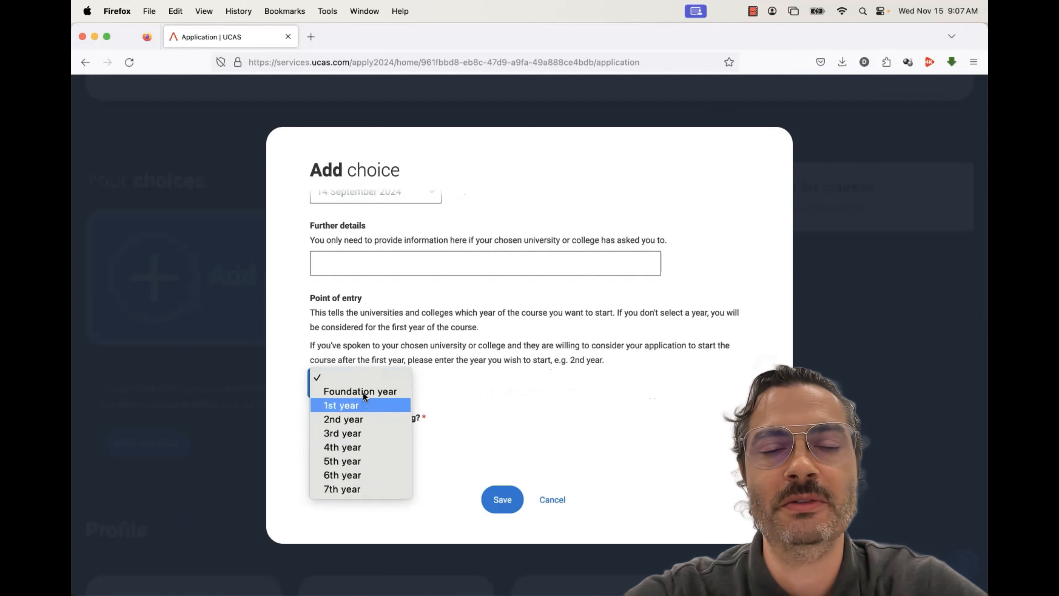
click(505, 388)
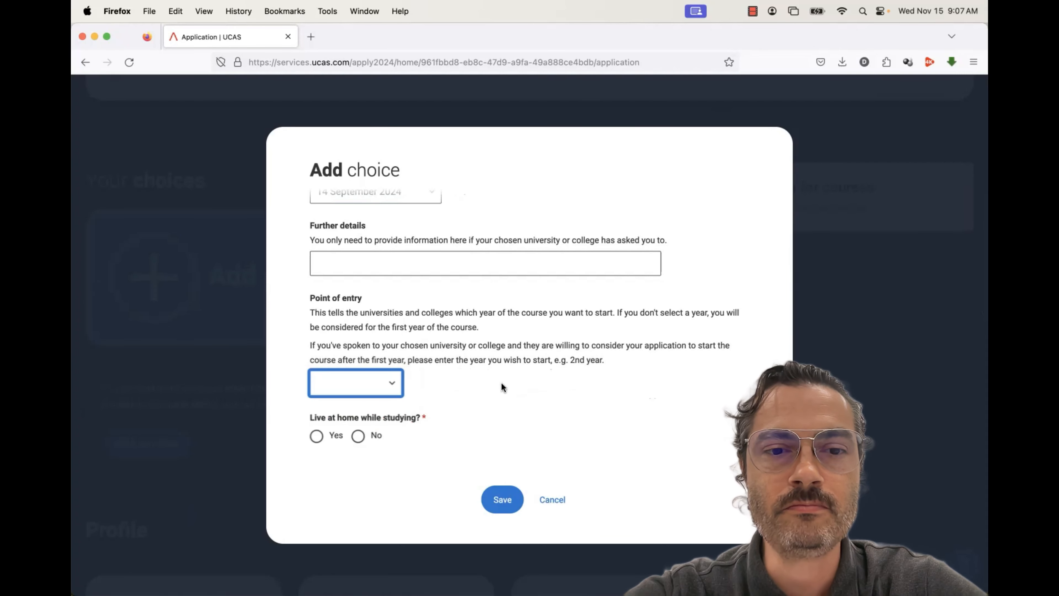
click(359, 436)
scroll(525, 417, up, 10)
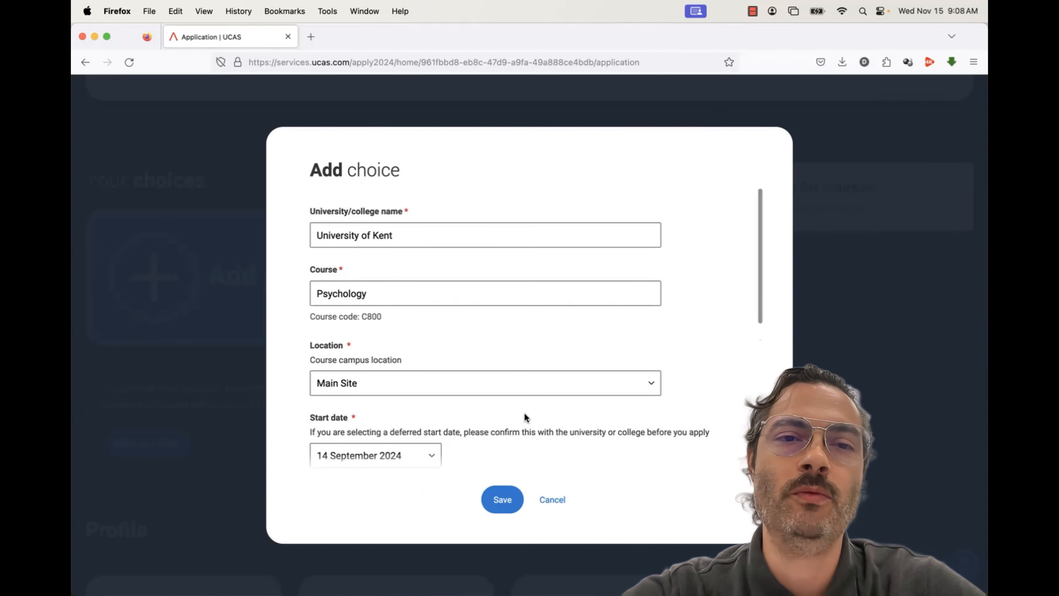
scroll(524, 412, down, 2)
scroll(524, 413, down, 2)
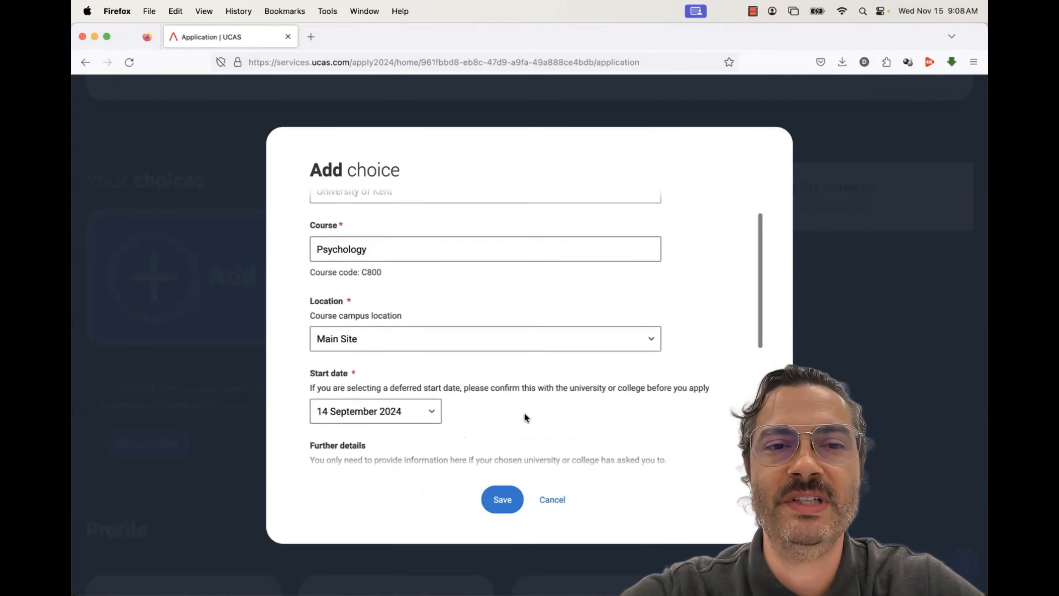
scroll(523, 413, up, 2)
Save the Kent Psychology course choice
click(509, 493)
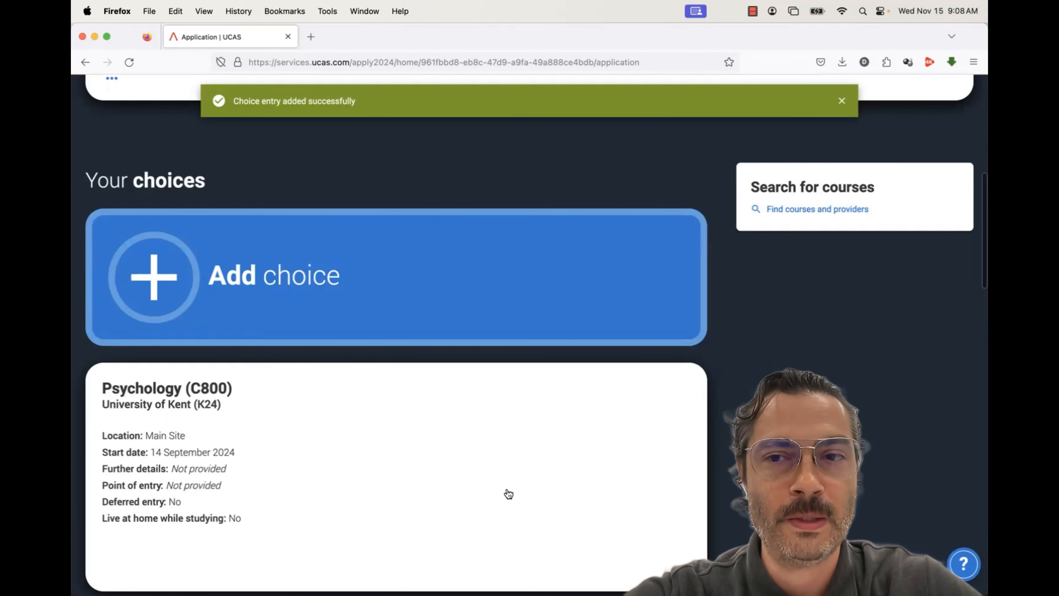
scroll(509, 493, down, 1)
scroll(509, 494, down, 3)
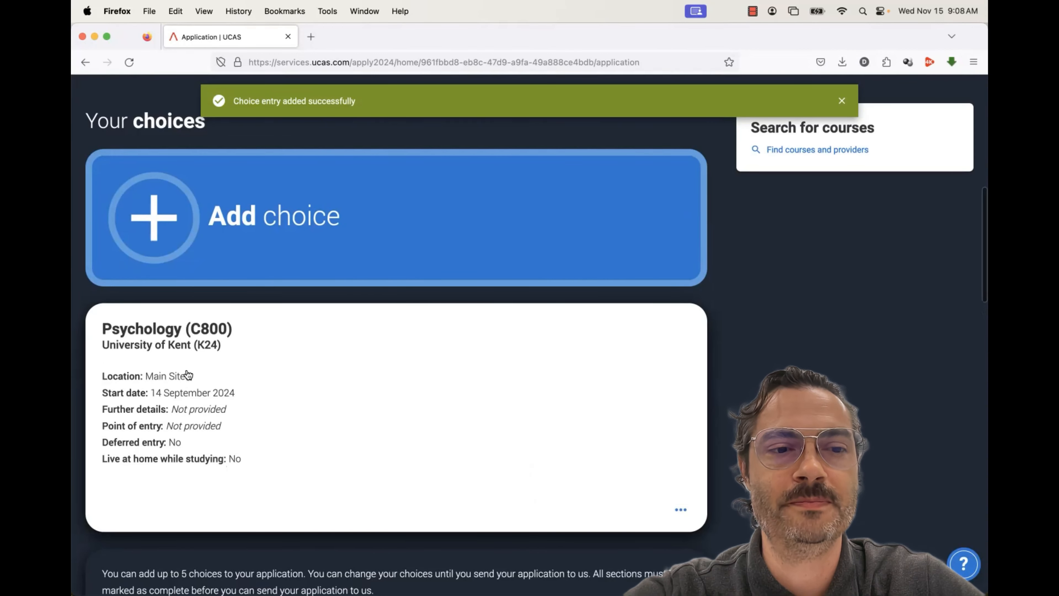
Add a new choice for University of Cambridge, course Psychological and Behavioural Sciences
click(179, 242)
click(351, 233)
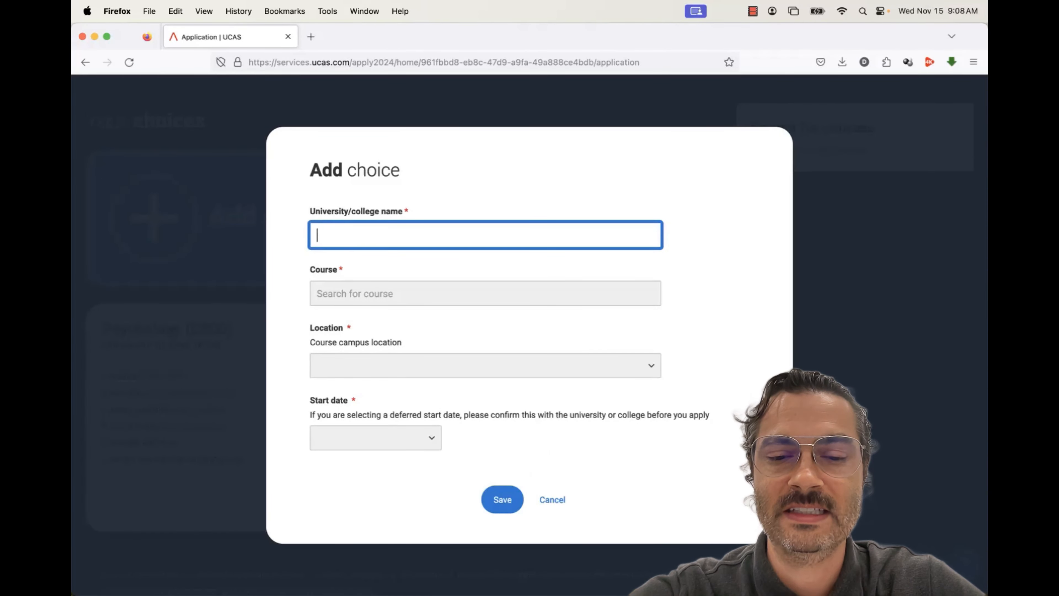
text(cambridge)
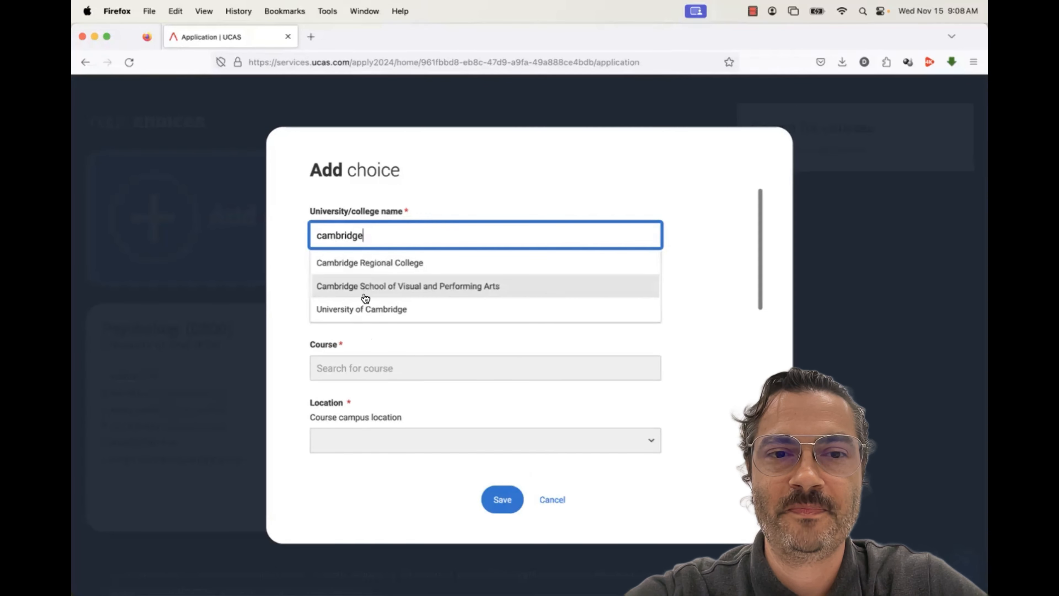
click(365, 305)
click(358, 293)
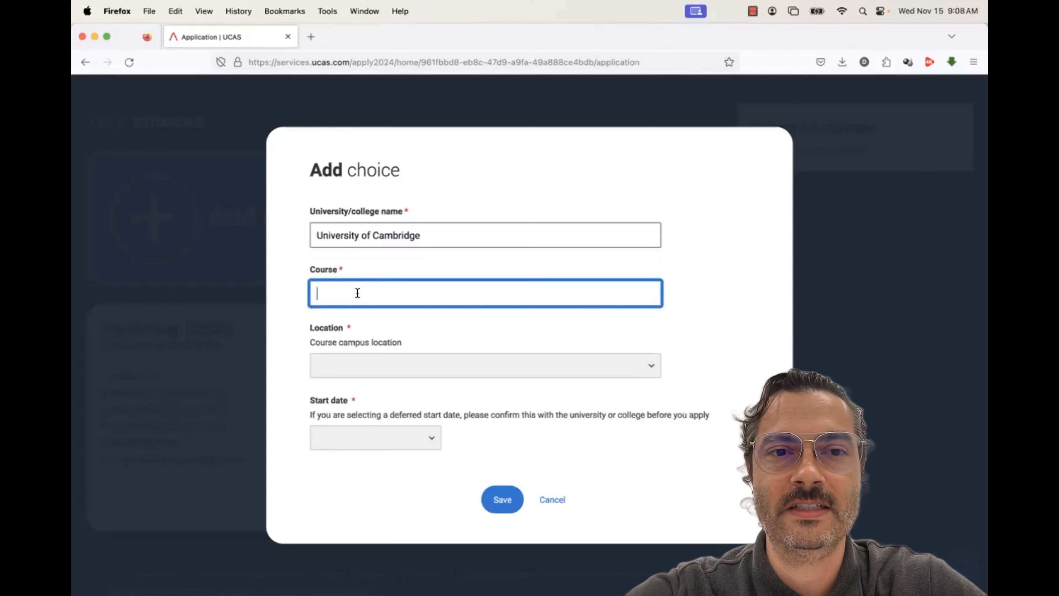
text(Psych)
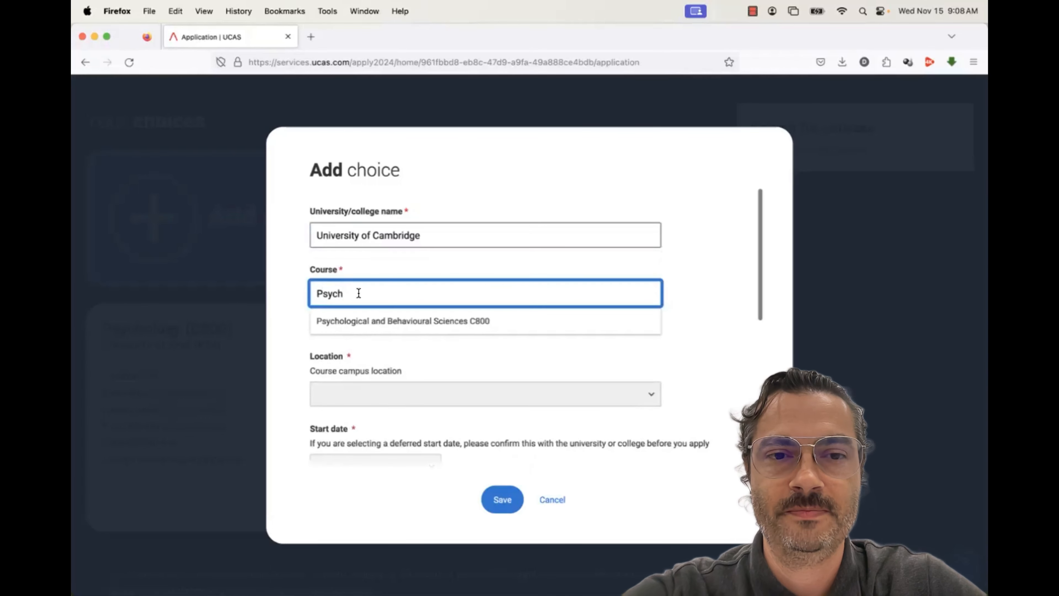
click(391, 315)
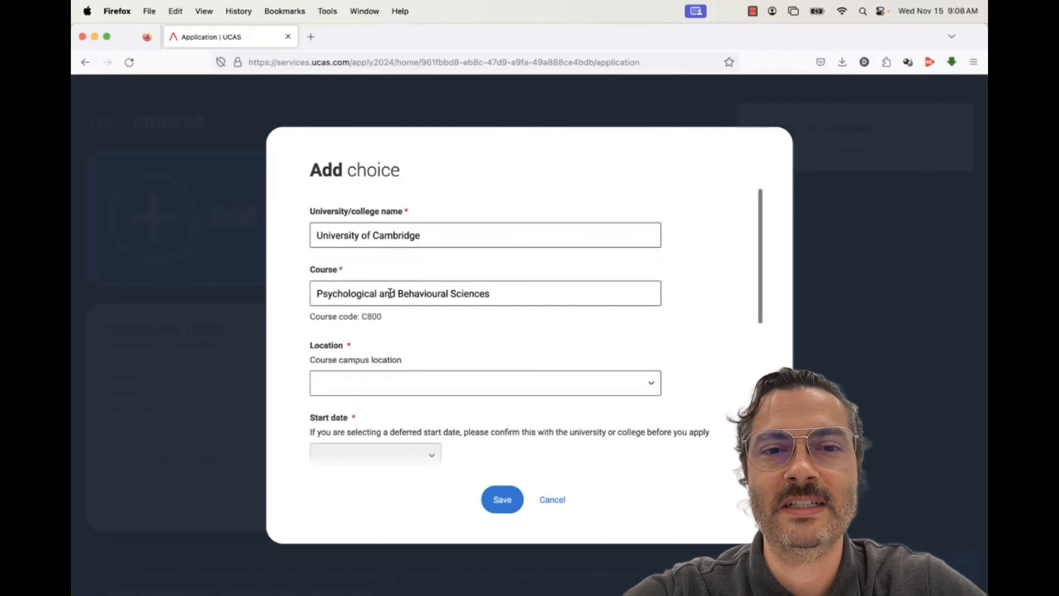
Set location Hughes Hall, start 01 October 2024, not living at home, and save the choice
scroll(418, 345, down, 2)
click(418, 360)
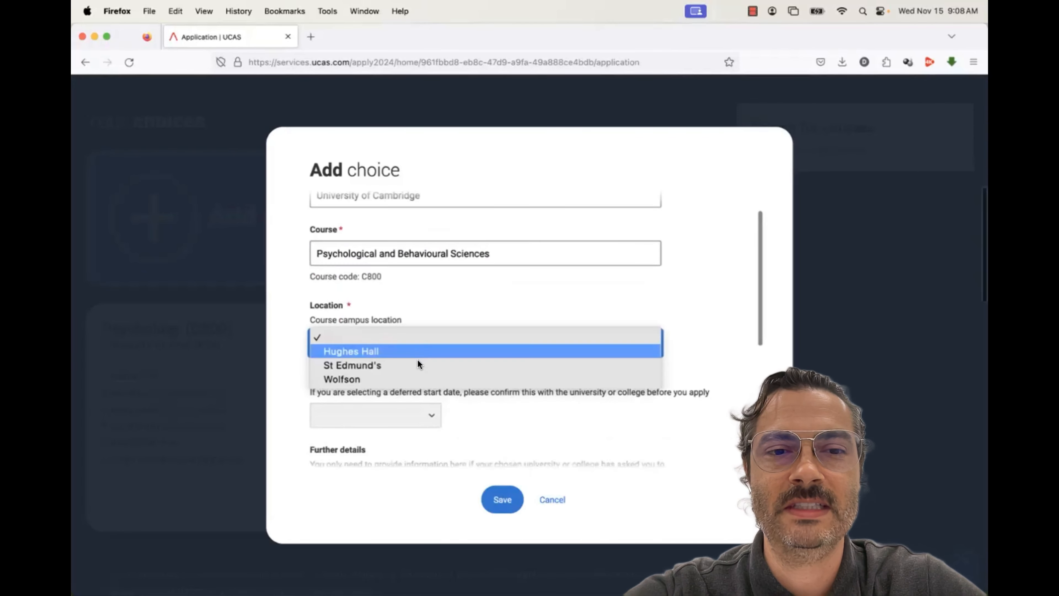
click(419, 351)
scroll(419, 349, down, 3)
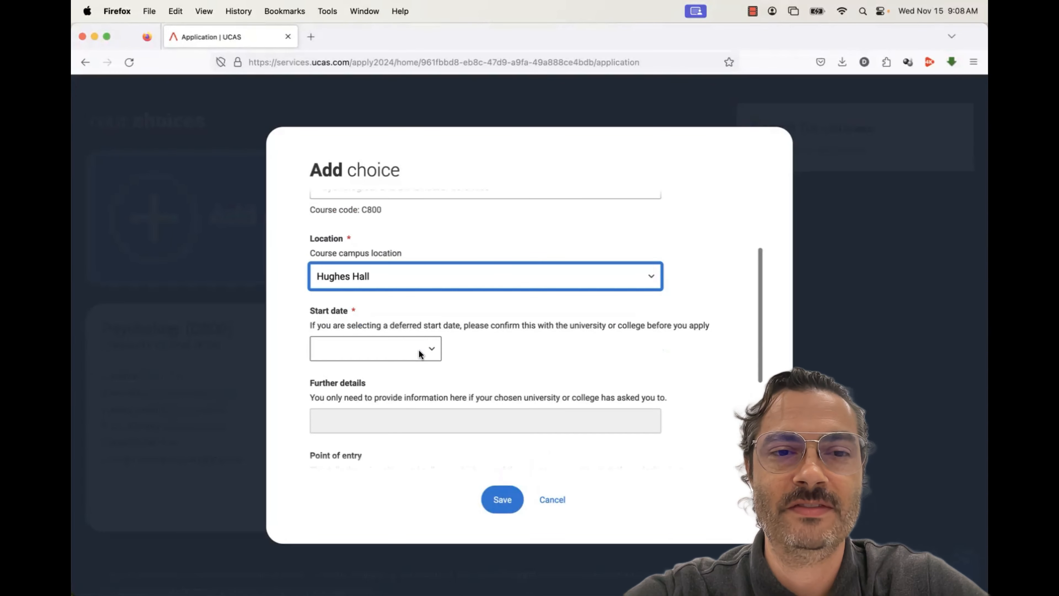
click(419, 343)
click(418, 351)
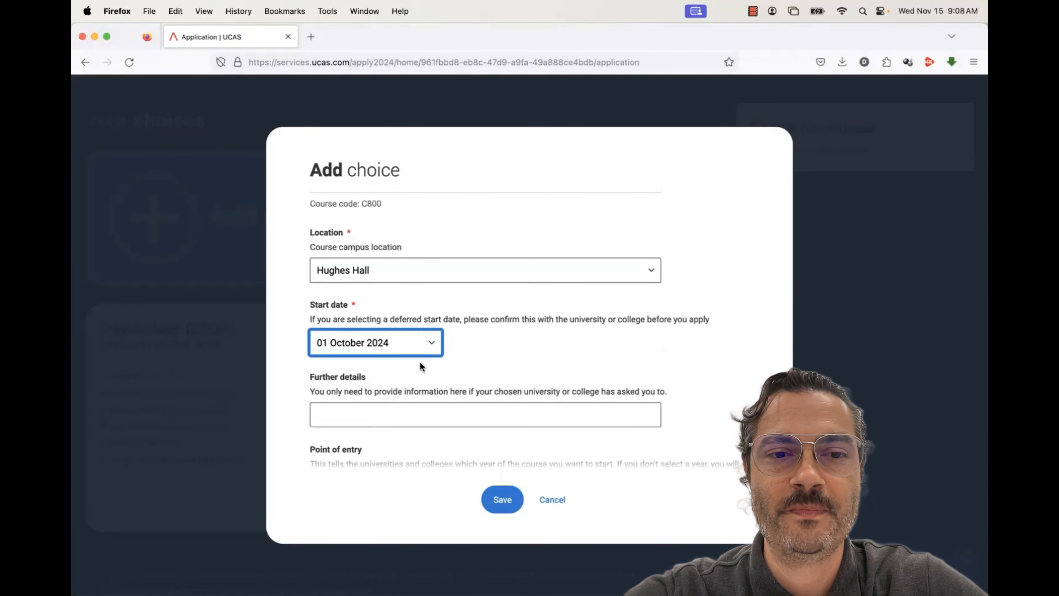
scroll(419, 362, down, 5)
scroll(420, 362, down, 3)
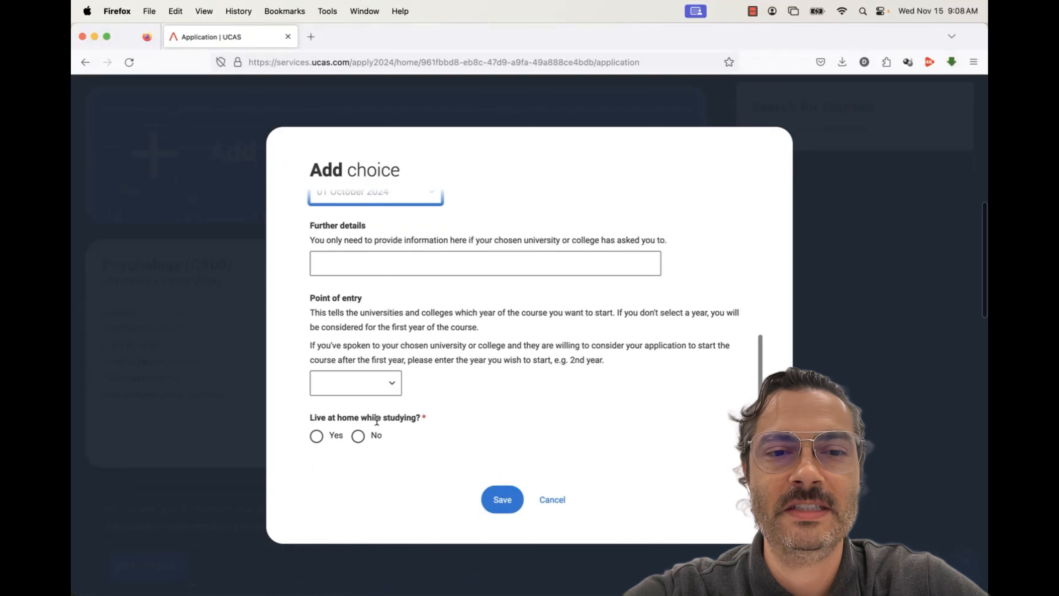
click(362, 437)
click(502, 499)
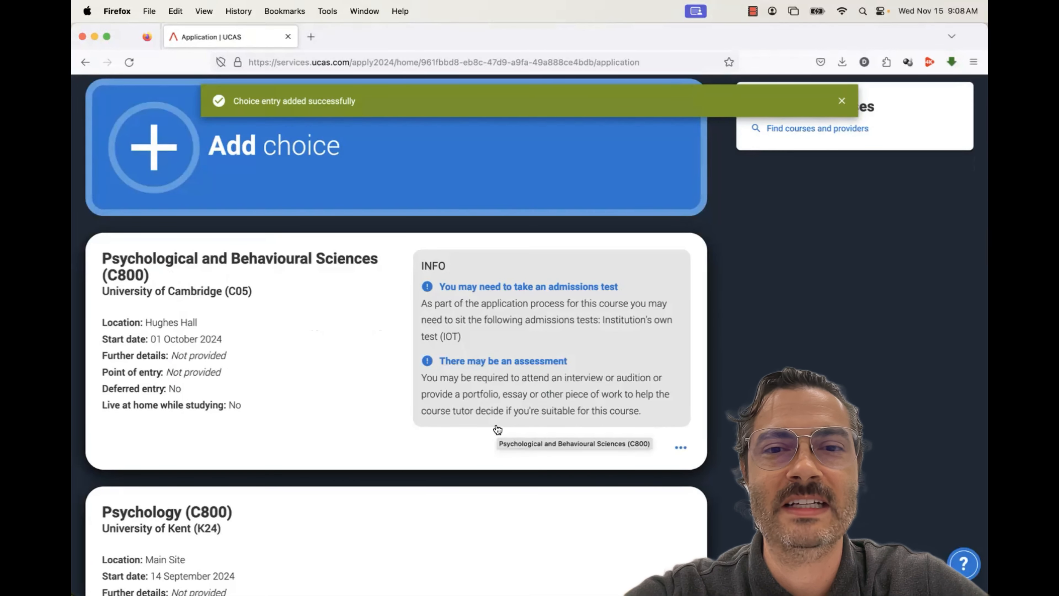
Mark the Choices section with its two saved courses as complete
scroll(532, 344, up, 1)
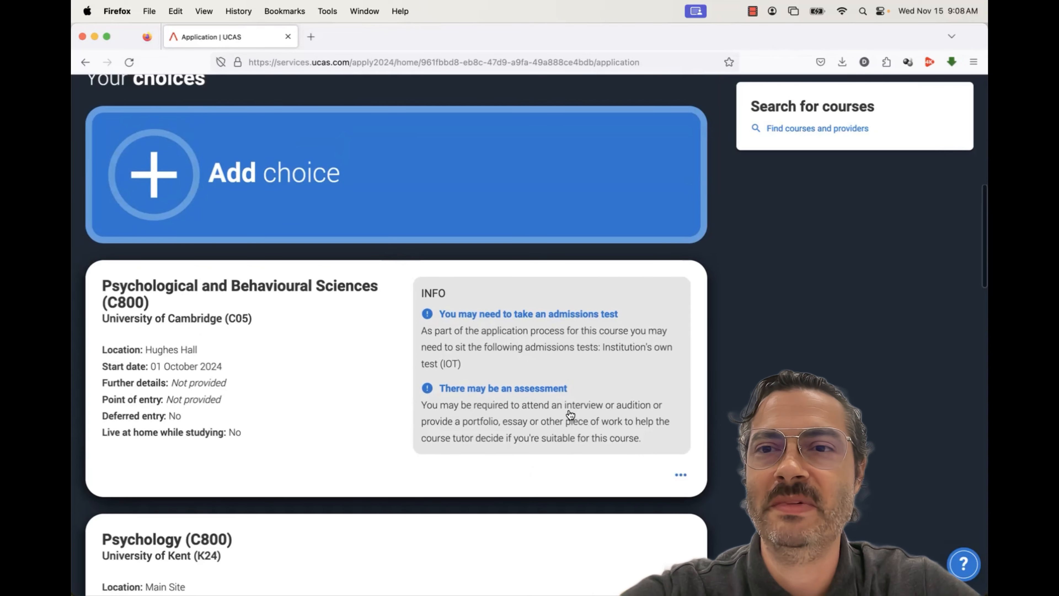
scroll(570, 414, down, 3)
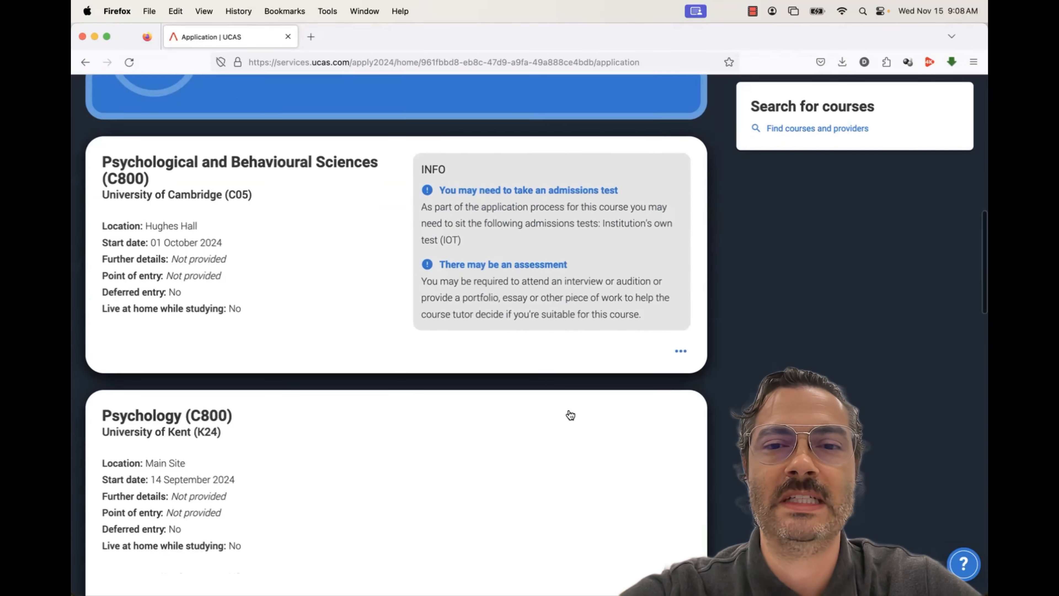
scroll(571, 414, down, 10)
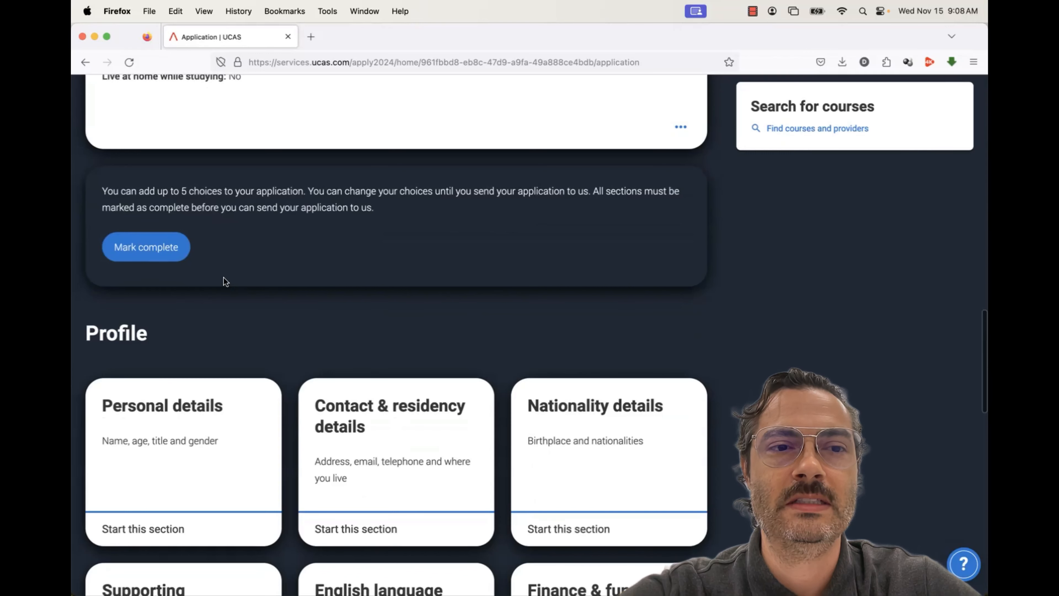
click(144, 252)
scroll(142, 247, up, 10)
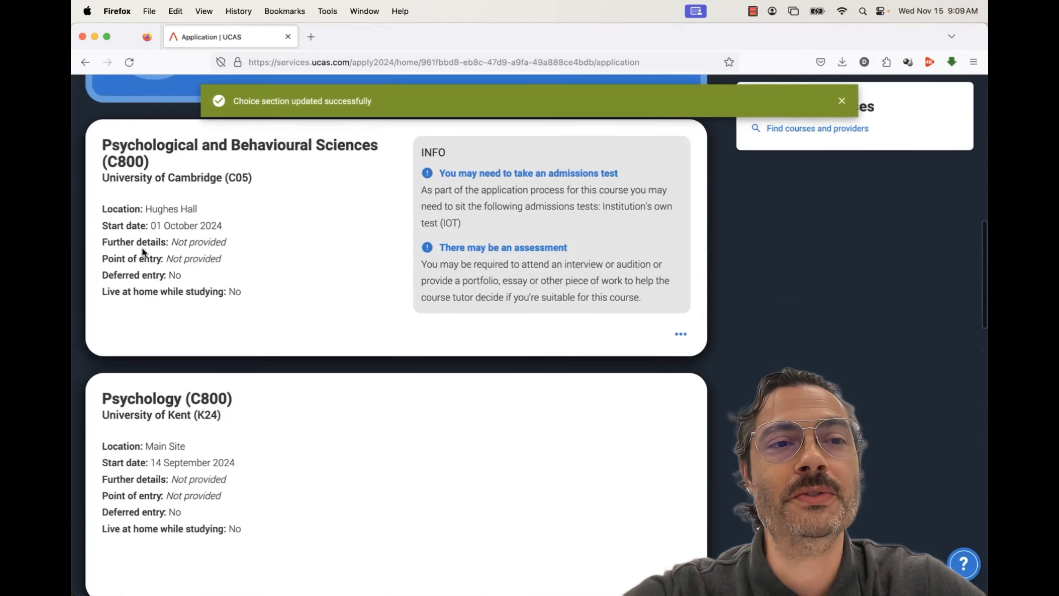
scroll(142, 249, up, 2)
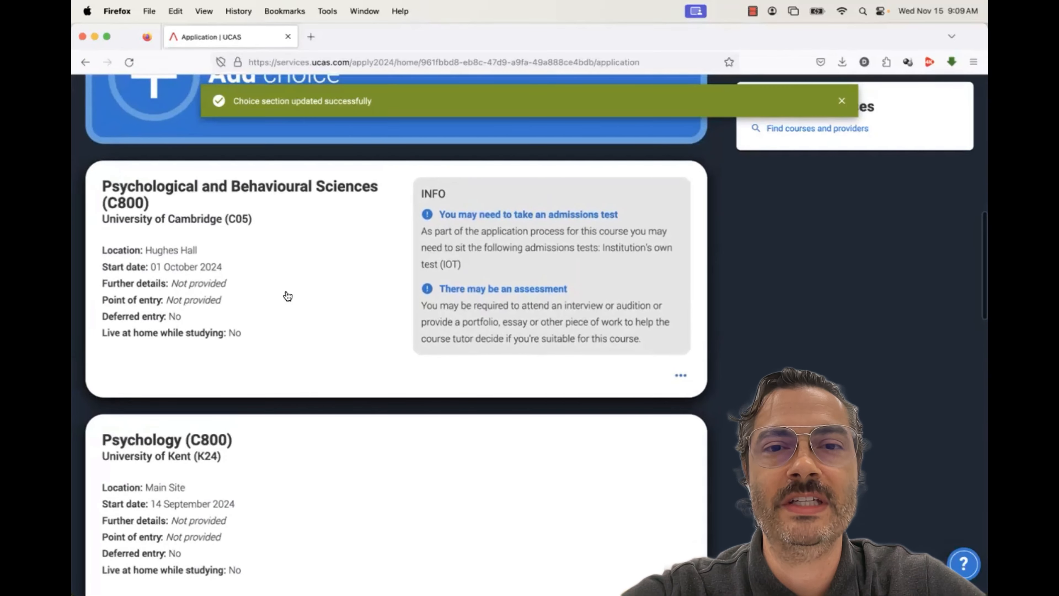
scroll(288, 297, up, 5)
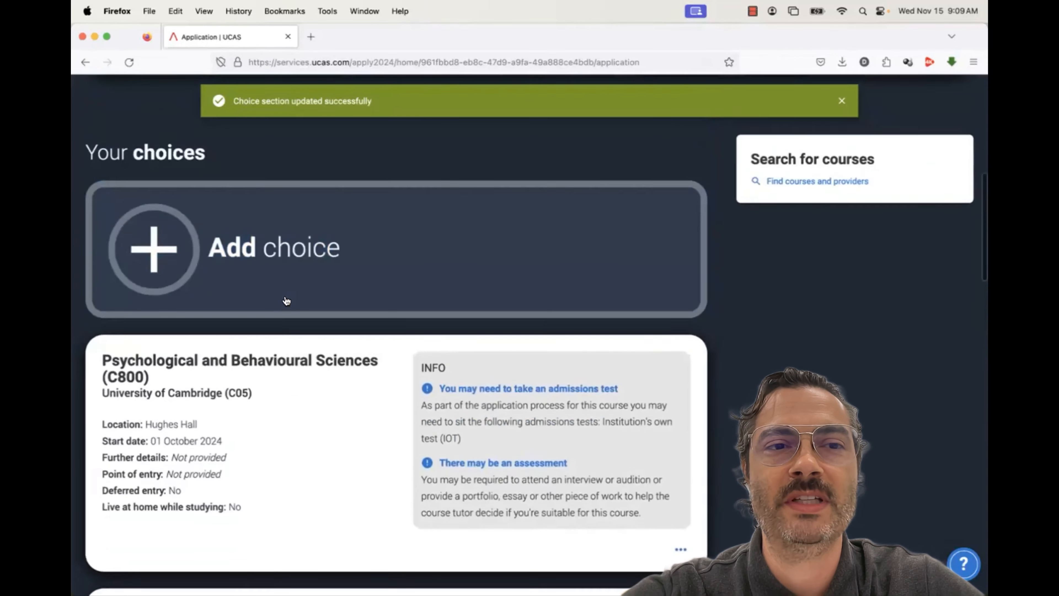
scroll(286, 301, down, 4)
scroll(285, 298, down, 12)
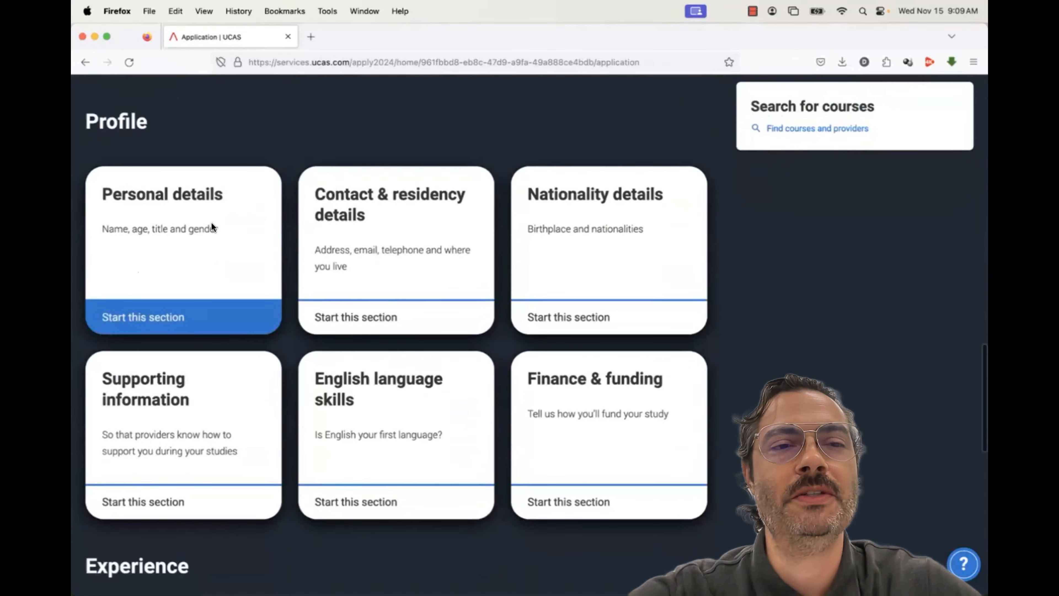
Open the Personal details form and load the VERSO website in a new browser tab
click(169, 306)
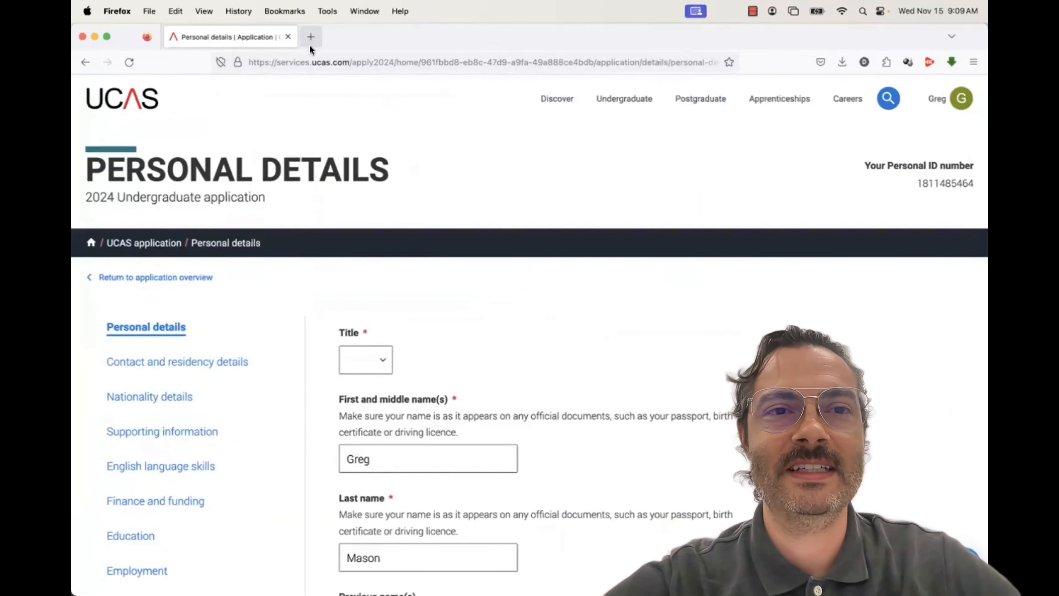
click(313, 36)
text(verso.ac.th/)
key(Return)
click(229, 37)
Set the title to Mr
click(374, 359)
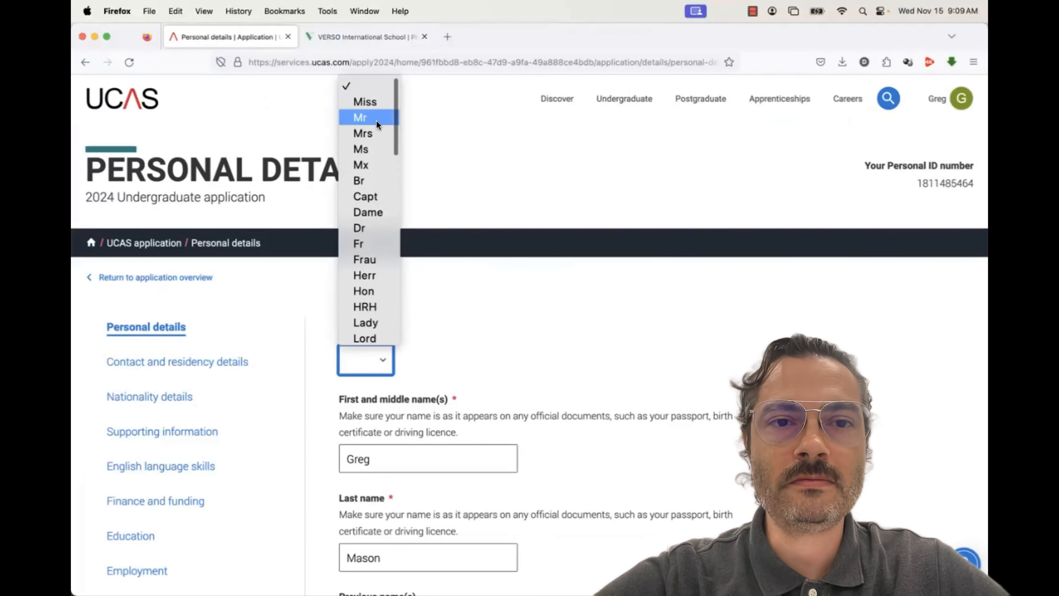
click(361, 117)
scroll(550, 331, down, 5)
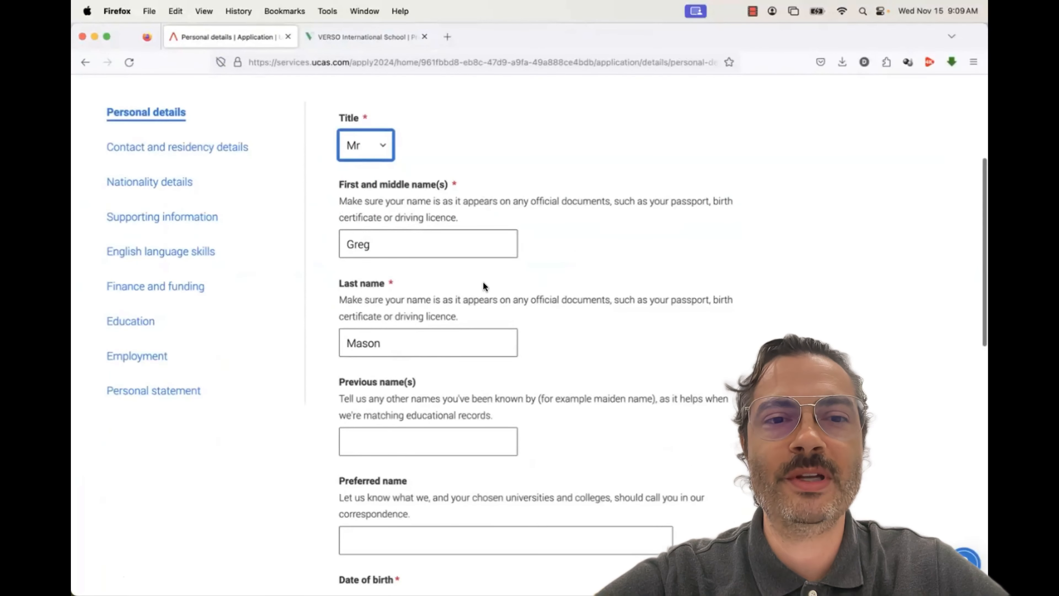
scroll(443, 332, down, 5)
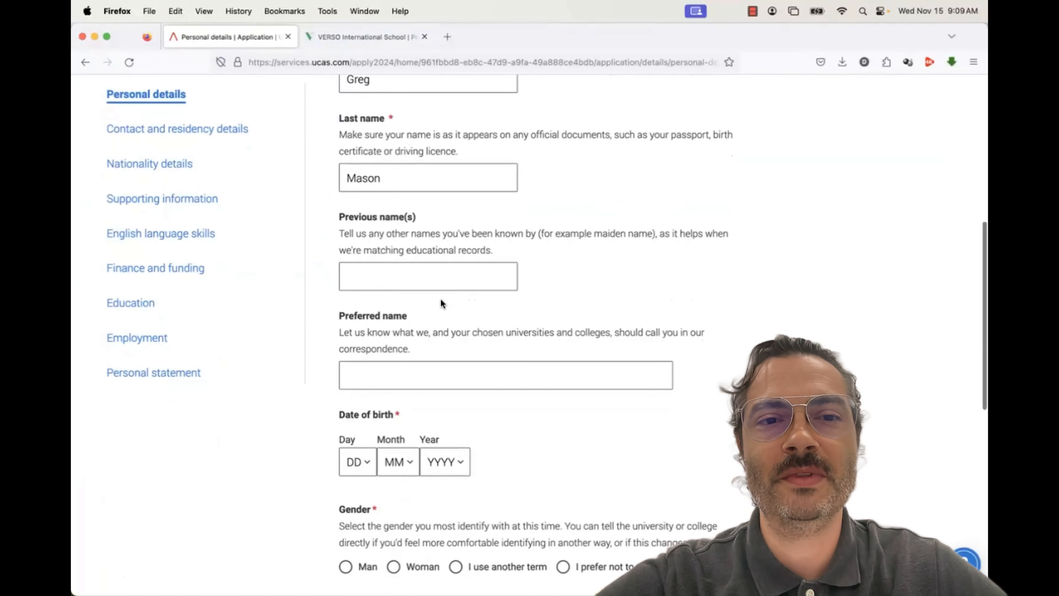
scroll(442, 303, down, 1)
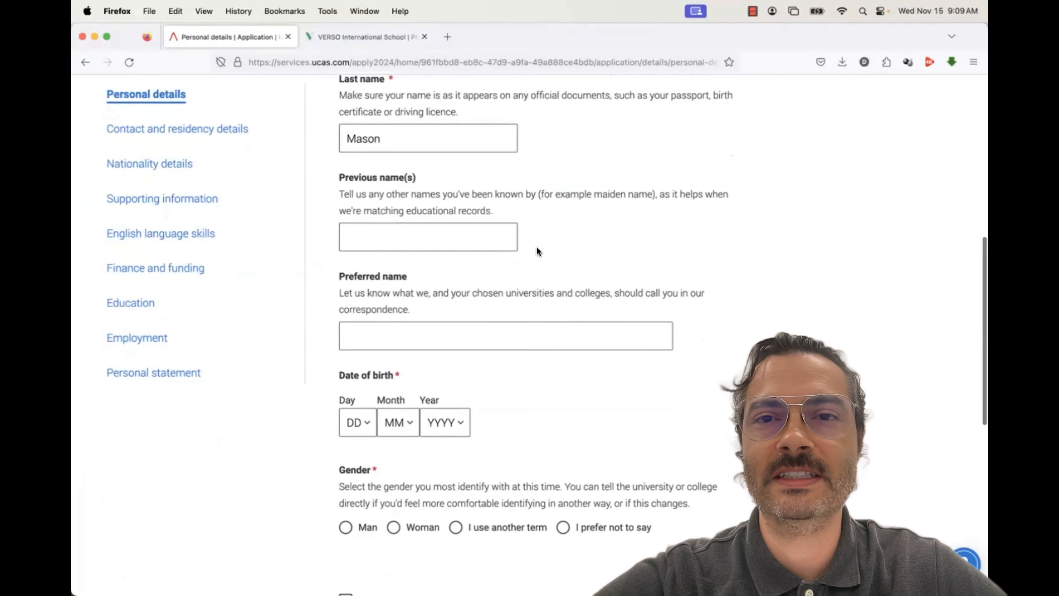
scroll(537, 247, down, 5)
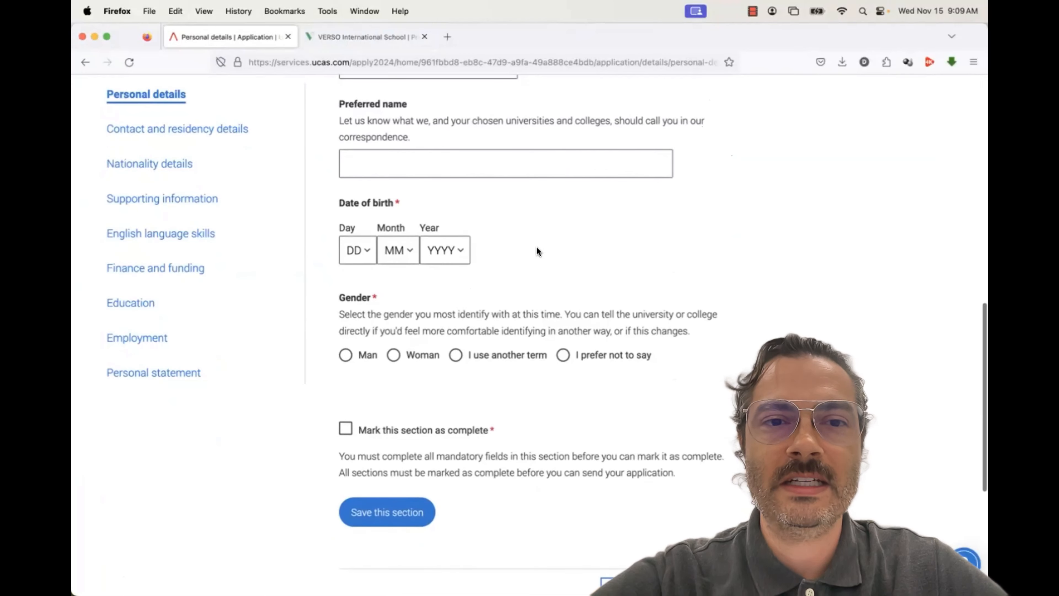
scroll(484, 218, up, 3)
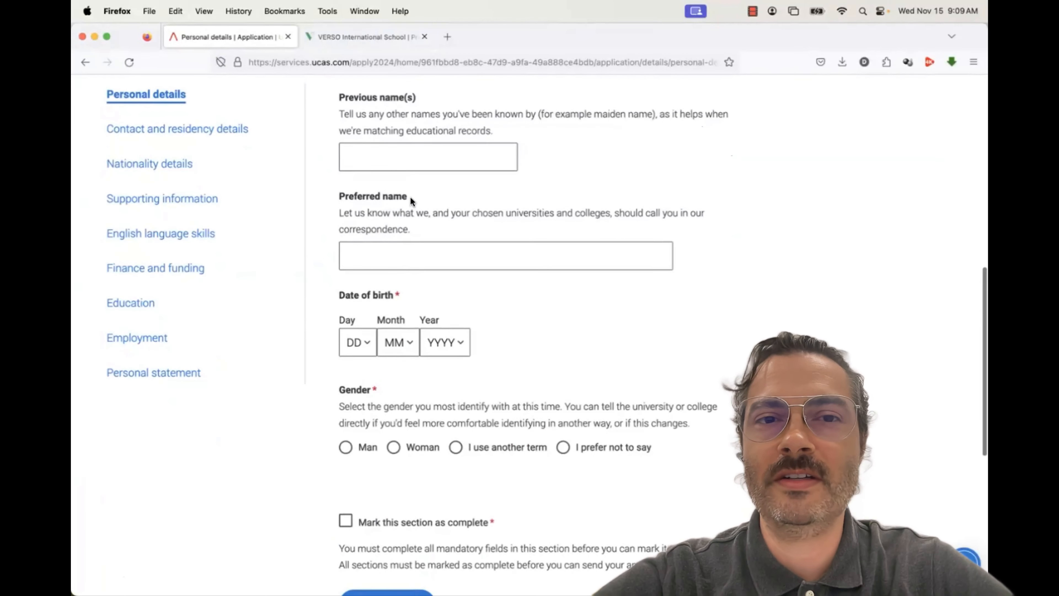
scroll(451, 159, down, 2)
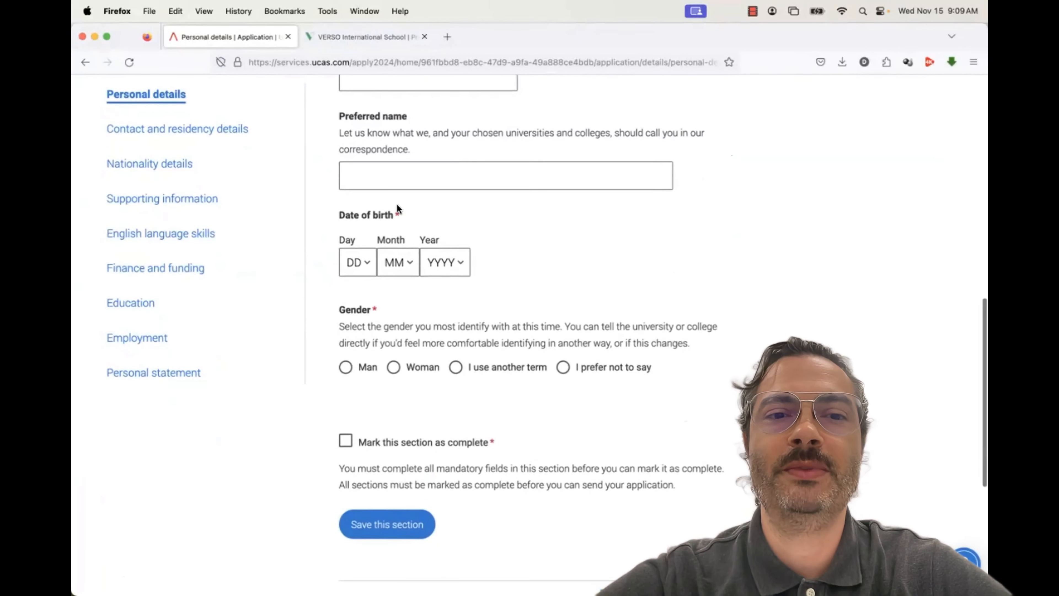
Enter date of birth 01/01/2000 and set gender to Man
click(365, 262)
click(358, 269)
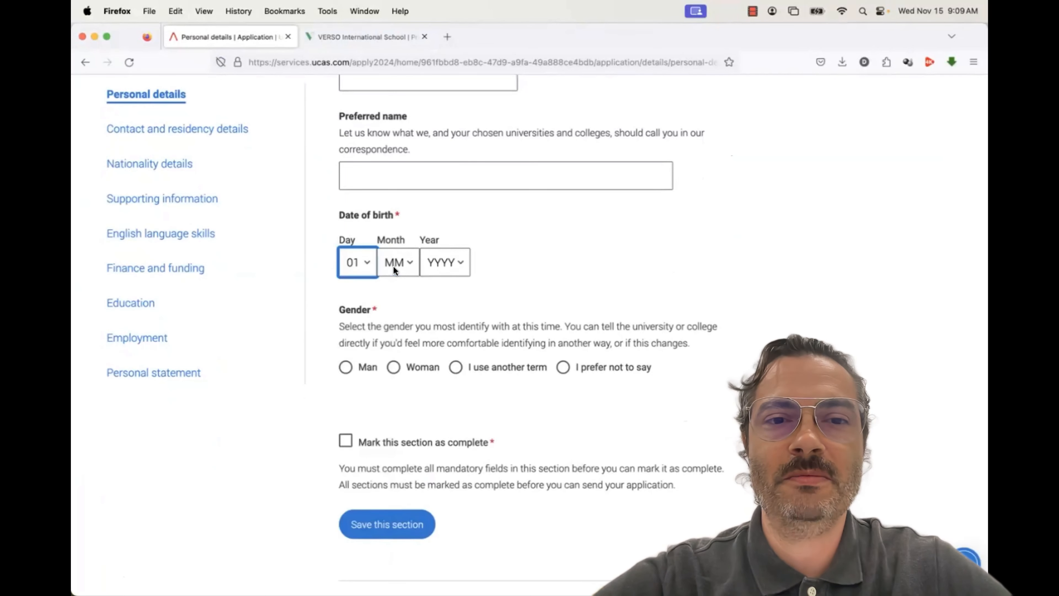
click(396, 266)
click(397, 269)
click(444, 265)
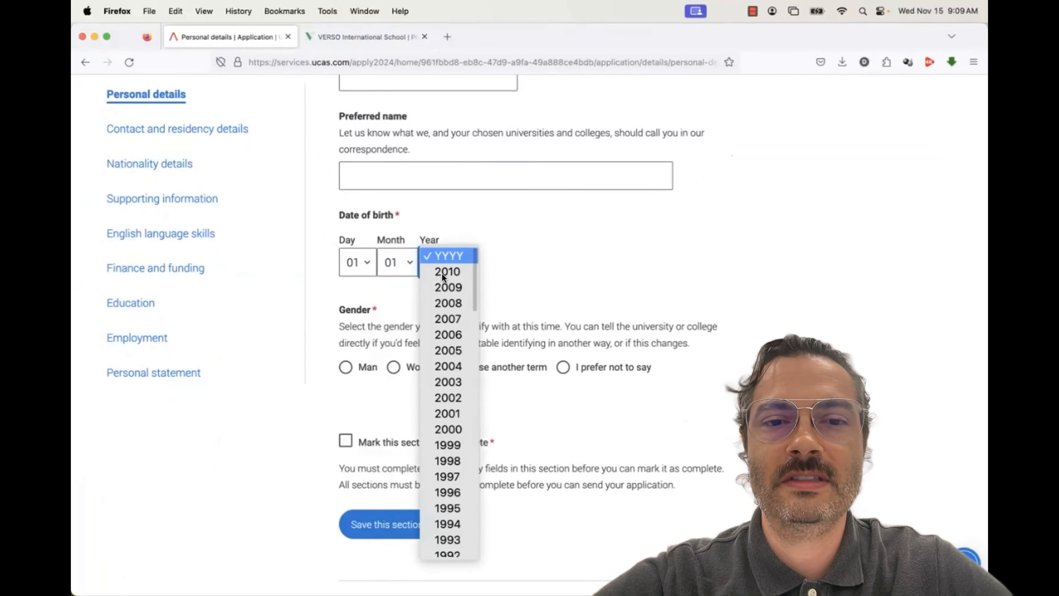
click(447, 423)
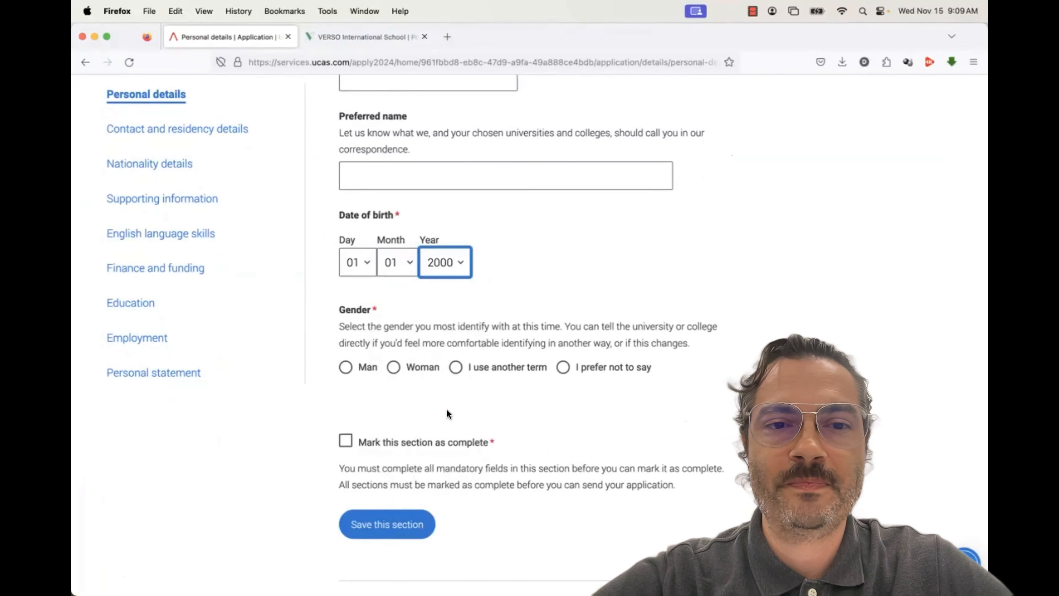
scroll(481, 300, down, 4)
scroll(482, 301, down, 1)
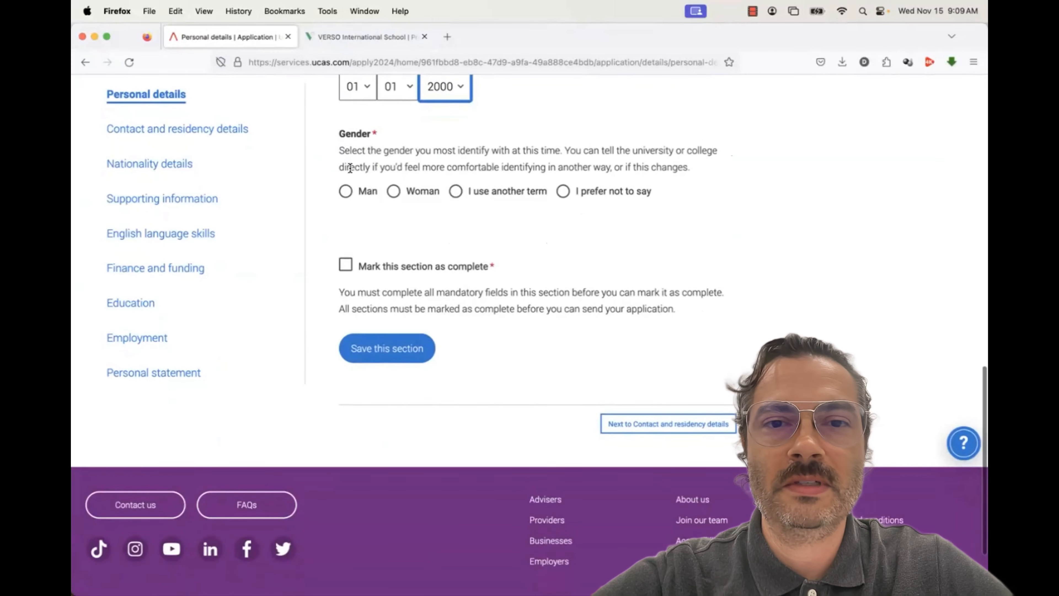
click(346, 192)
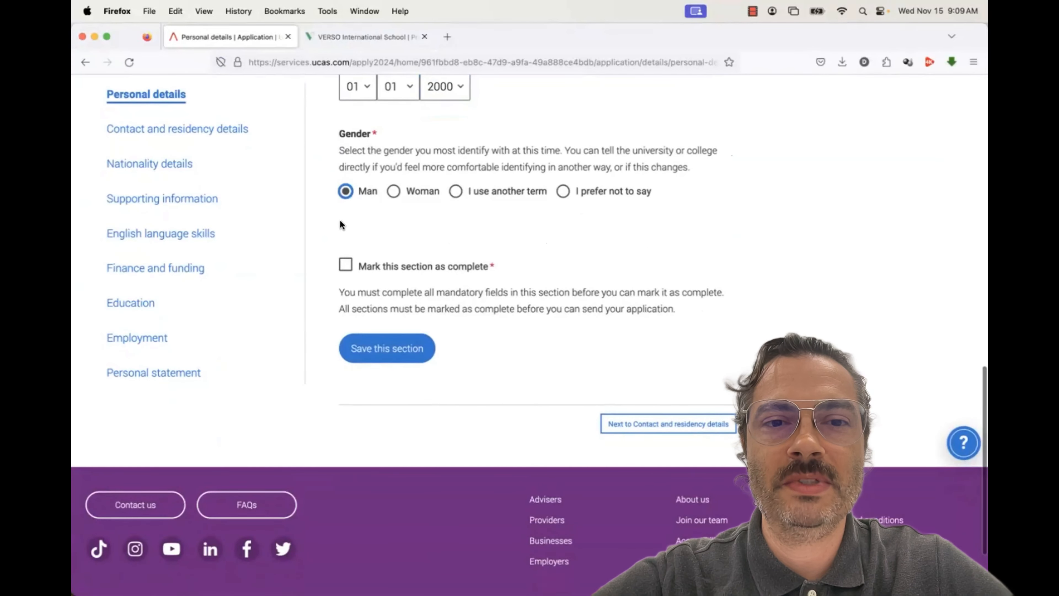
Mark Personal details as complete and save the section
click(347, 268)
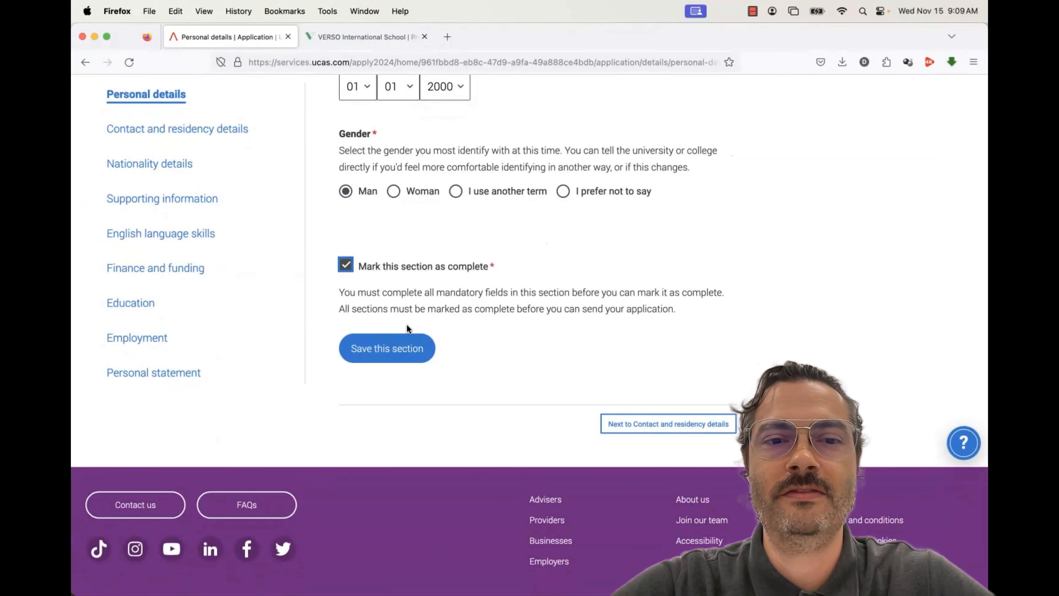
click(402, 350)
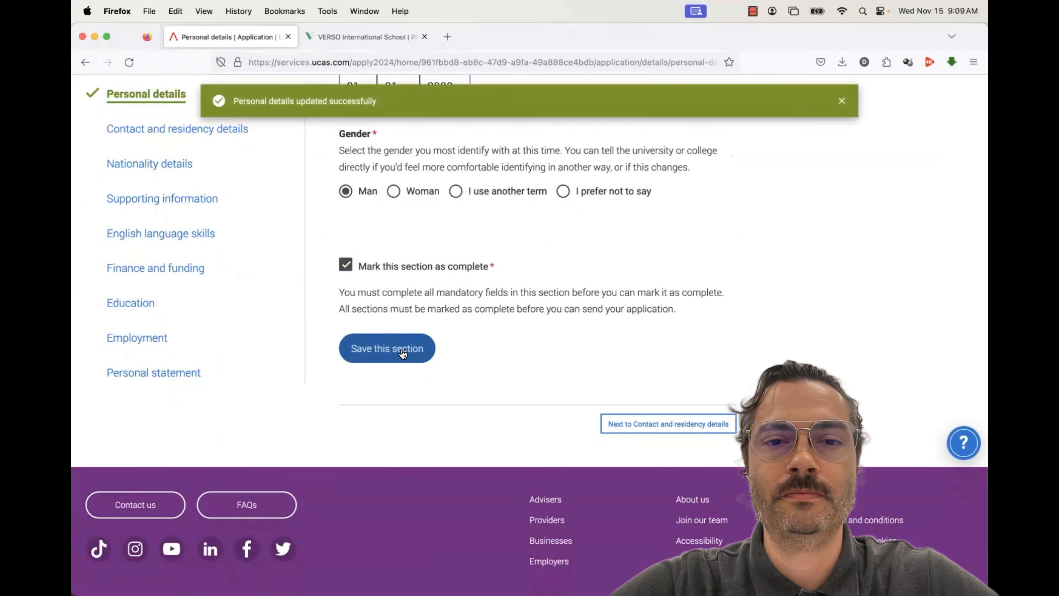
scroll(501, 363, down, 5)
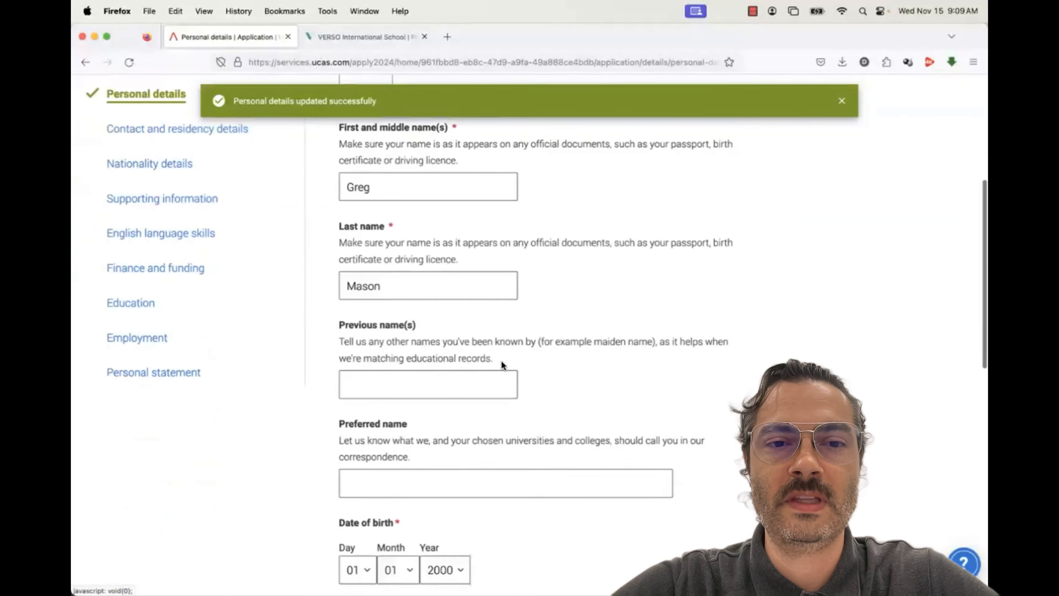
scroll(502, 365, down, 10)
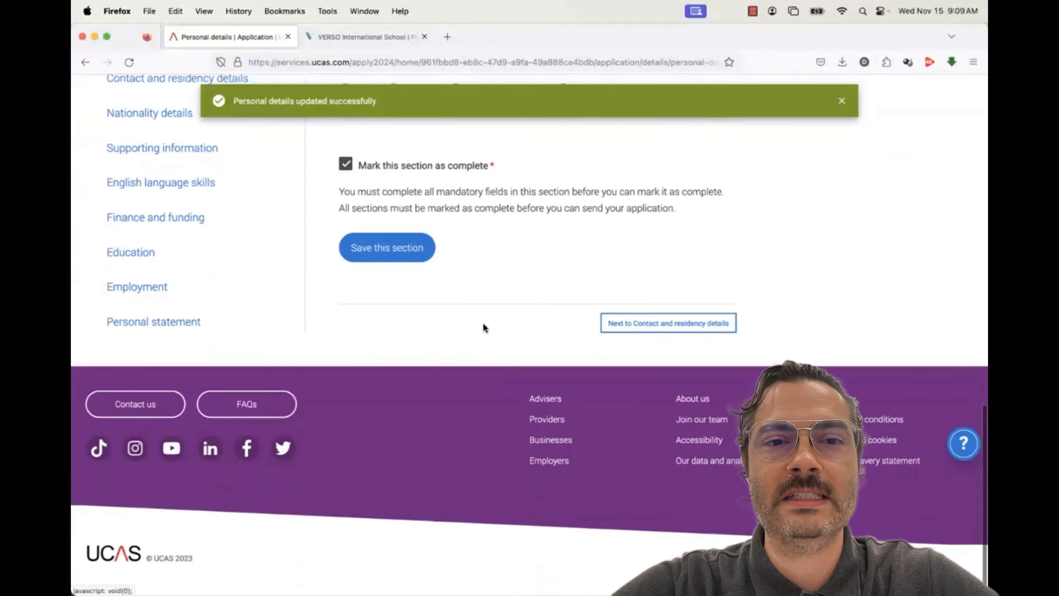
scroll(484, 326, up, 5)
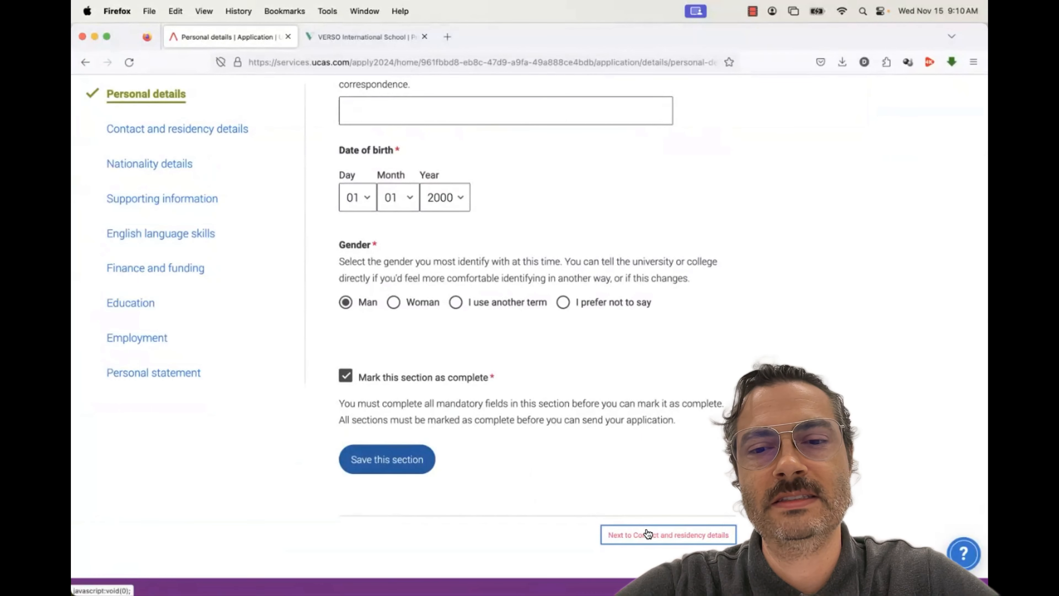
click(192, 132)
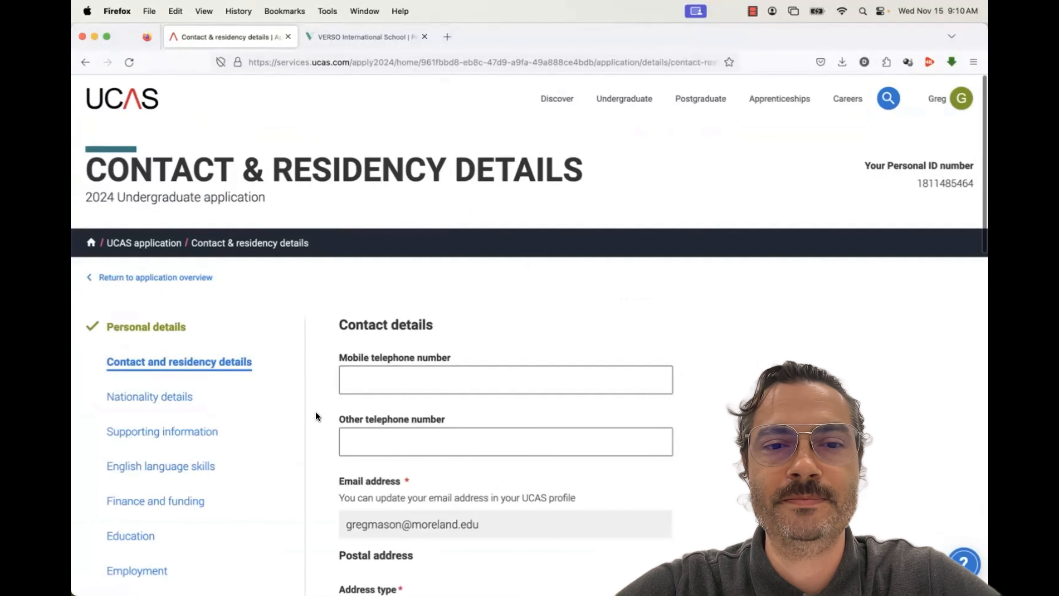
Enter a mobile telephone number in the Contact details form
scroll(315, 413, down, 3)
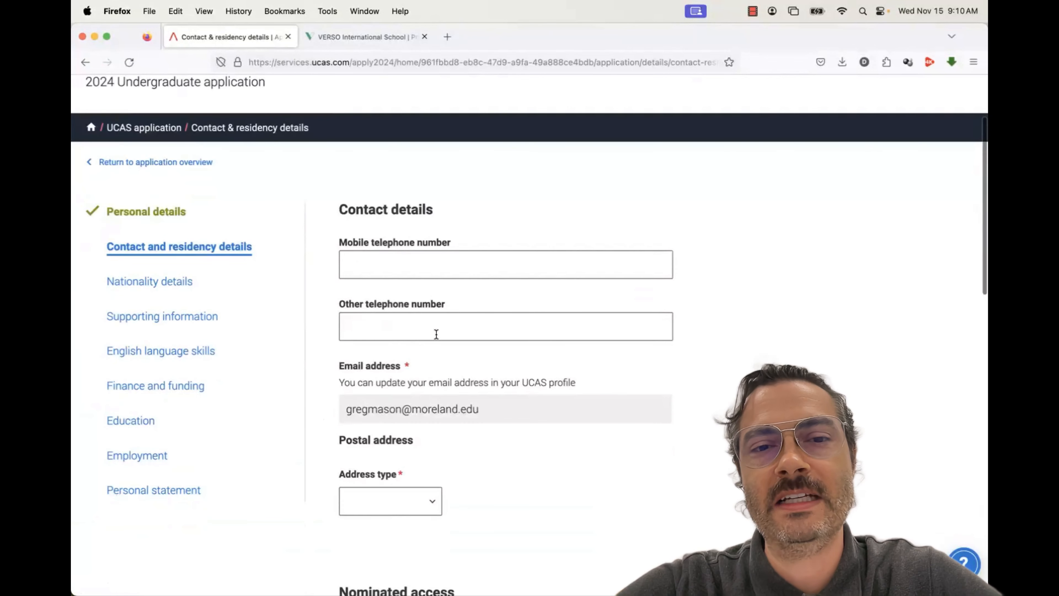
click(427, 258)
text(1111111111)
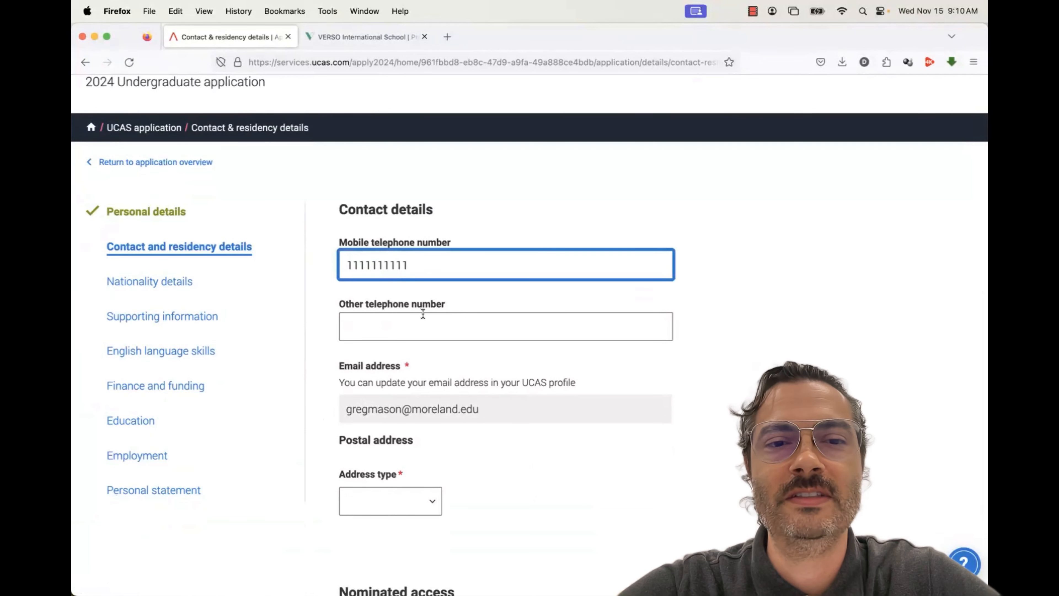
click(423, 313)
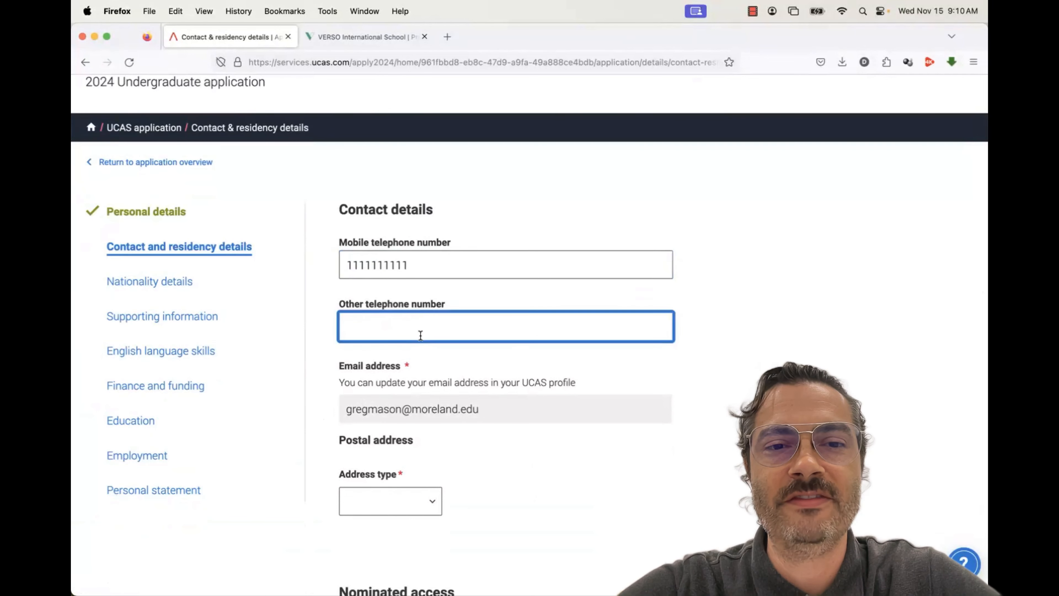
scroll(420, 335, down, 8)
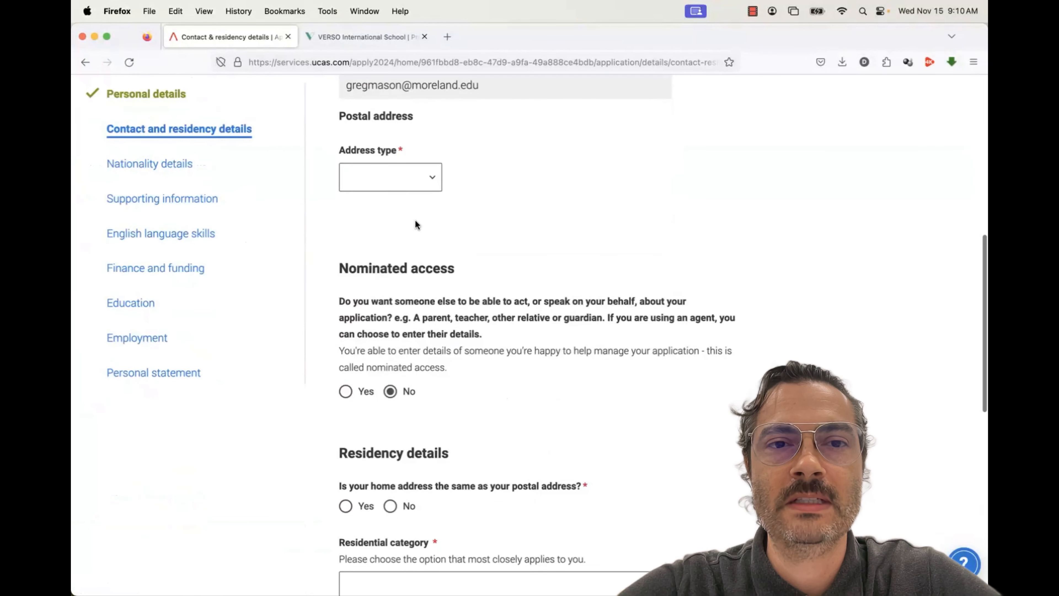
click(414, 183)
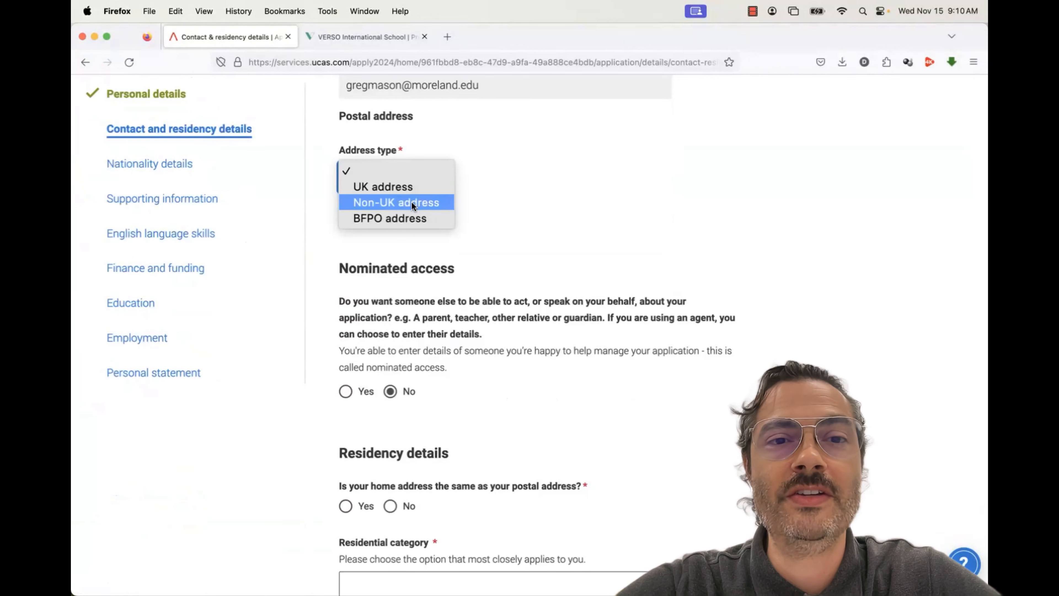
Choose Non-UK address and paste the school's street address from VERSO into Address line 1
key(Return)
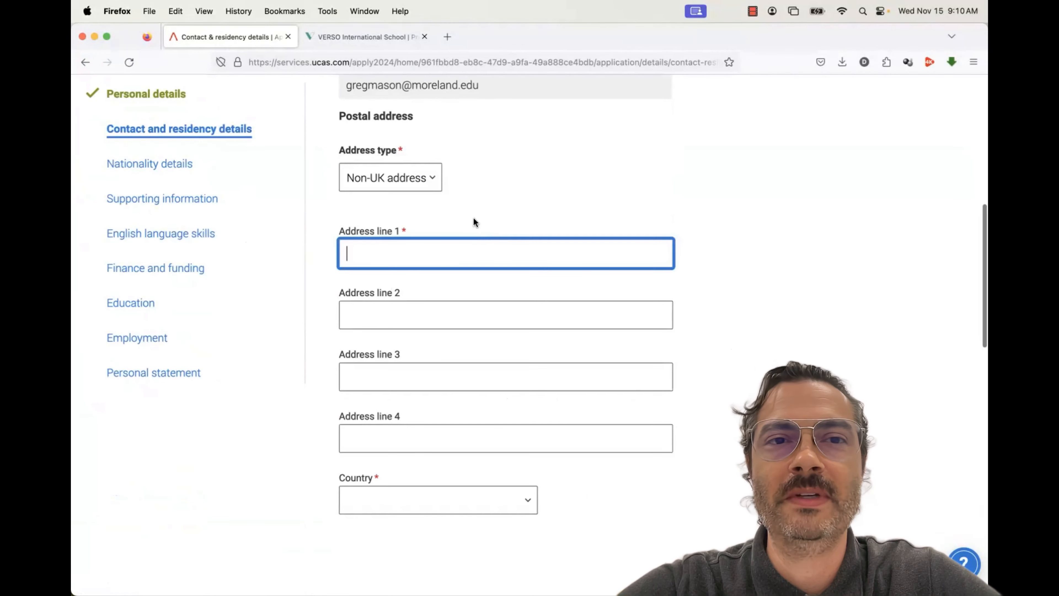
click(364, 34)
drag(382, 364, 469, 379)
key(super+c)
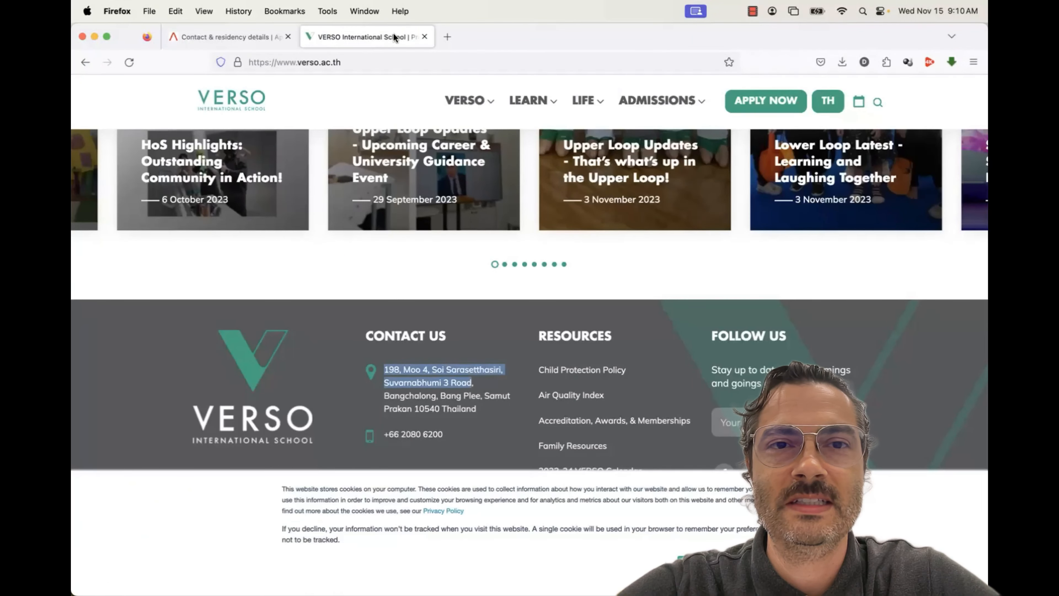
click(254, 45)
key(super+v)
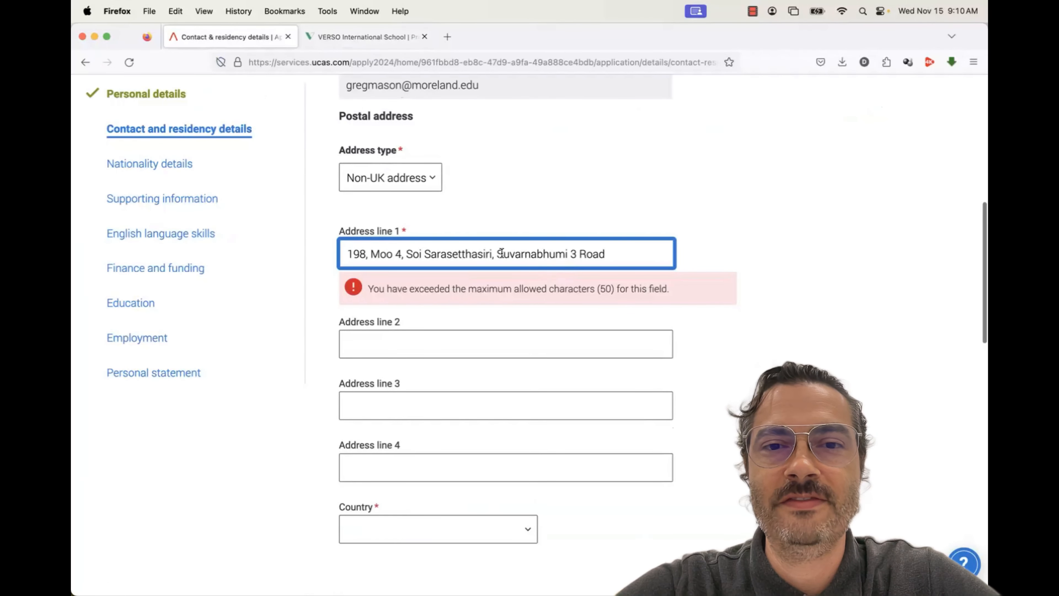
Move the road name into Address line 2 and remove stray commas from line 1
drag(498, 254, 610, 253)
key(super+x)
click(570, 305)
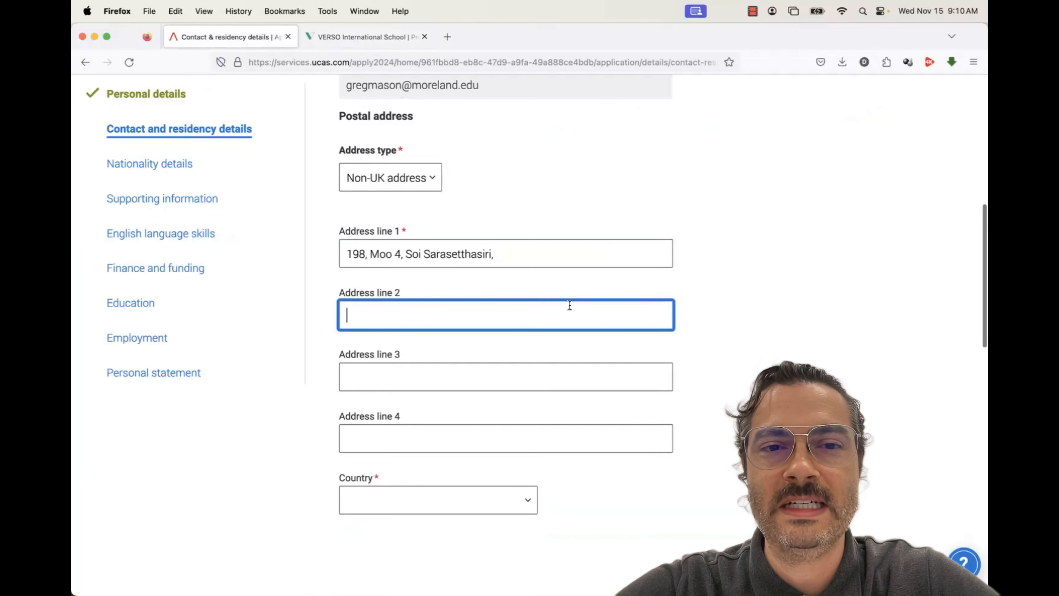
key(super+v)
click(500, 251)
key(BackSpace)
key(BackSpace)
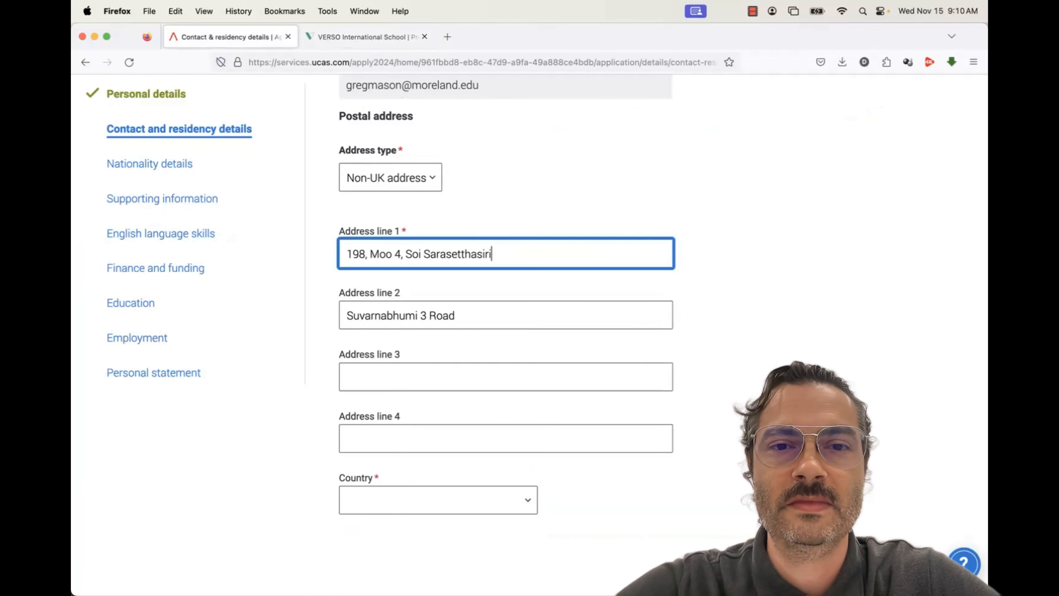
click(402, 255)
key(BackSpace)
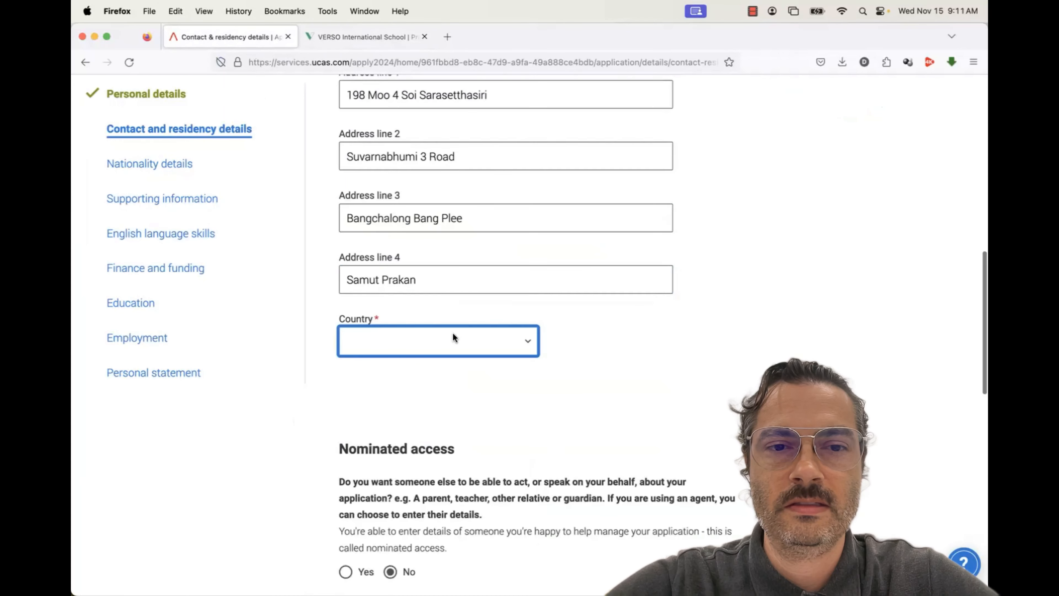
Set the address country to Thailand
click(453, 333)
text(th)
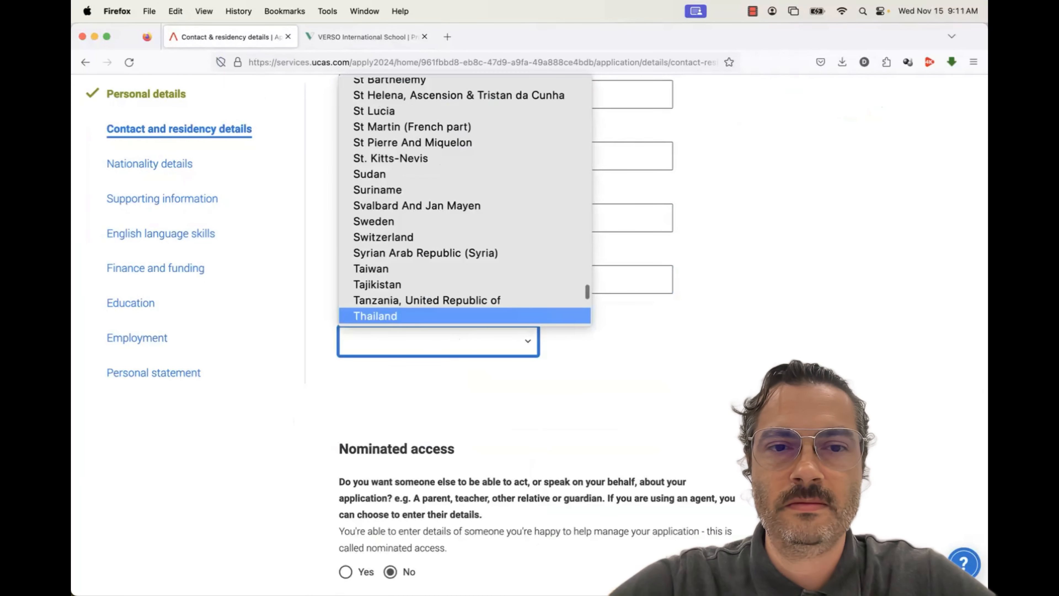
click(424, 317)
scroll(597, 331, up, 4)
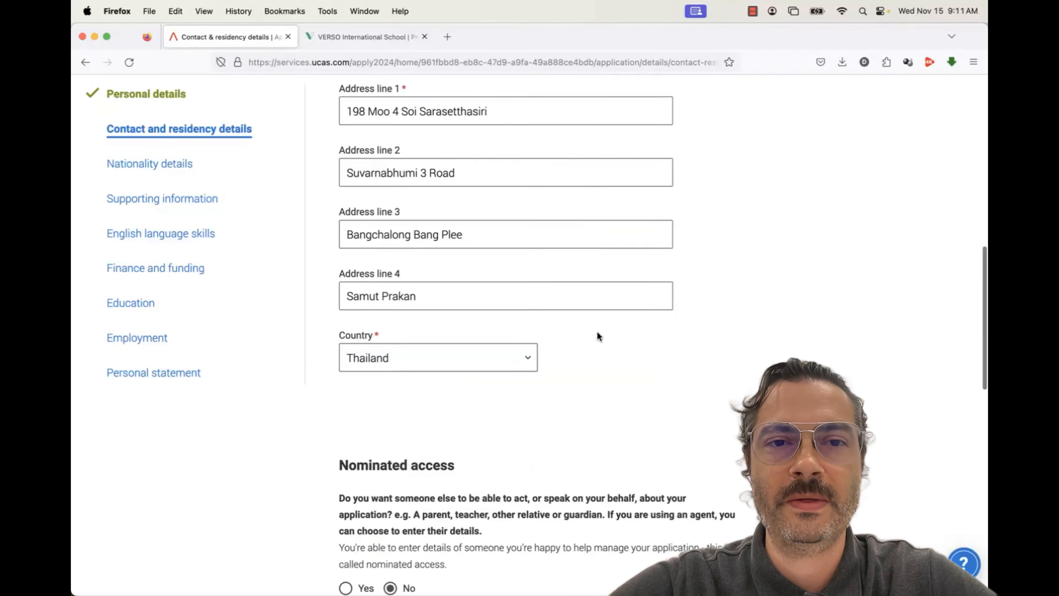
scroll(598, 336, down, 4)
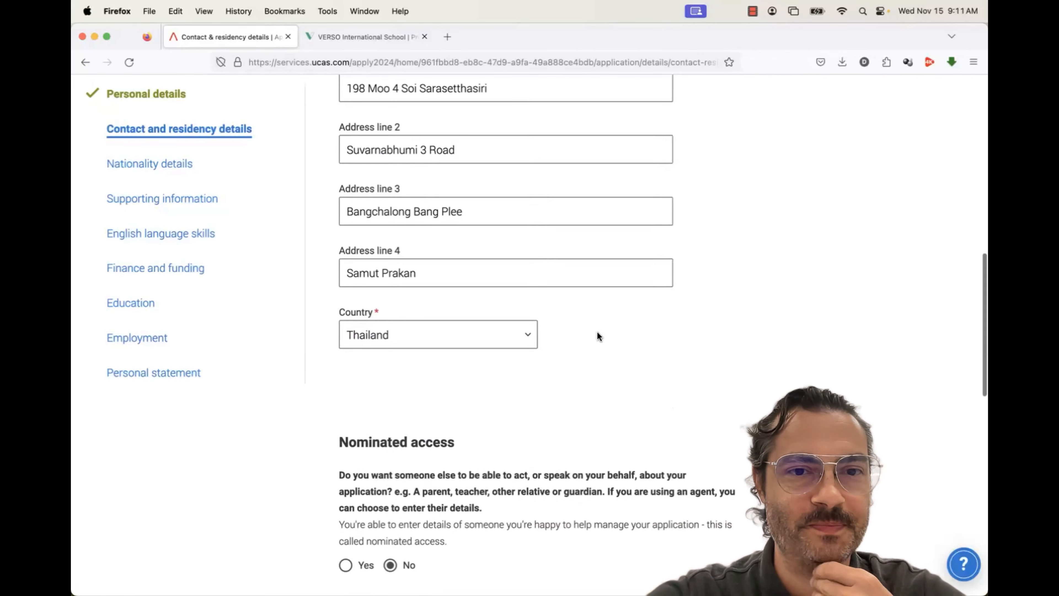
scroll(596, 331, down, 6)
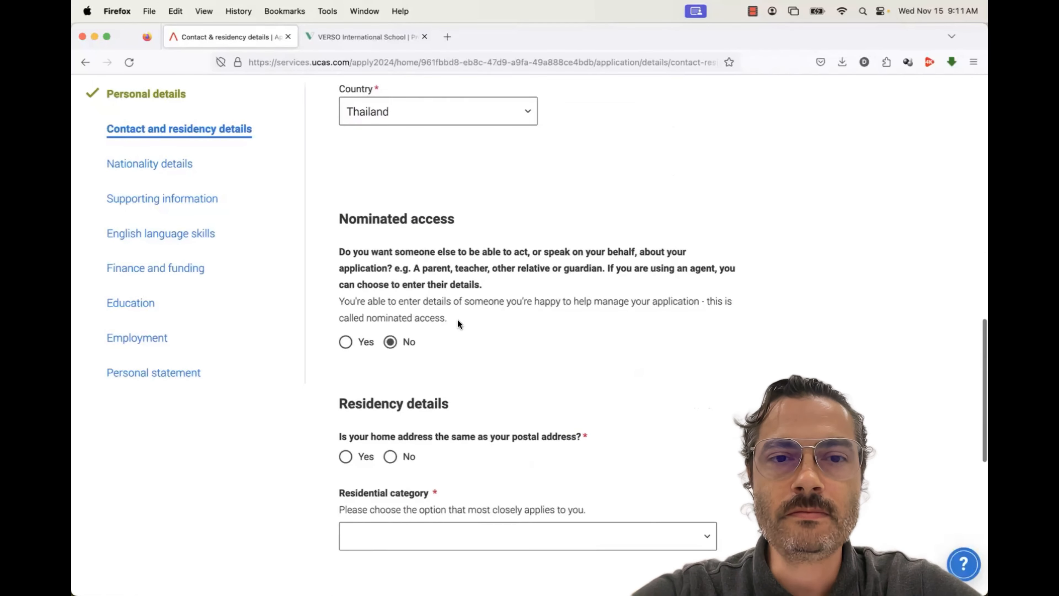
Confirm the home address matches the postal address and set permanent residence to Thailand
scroll(458, 324, down, 1)
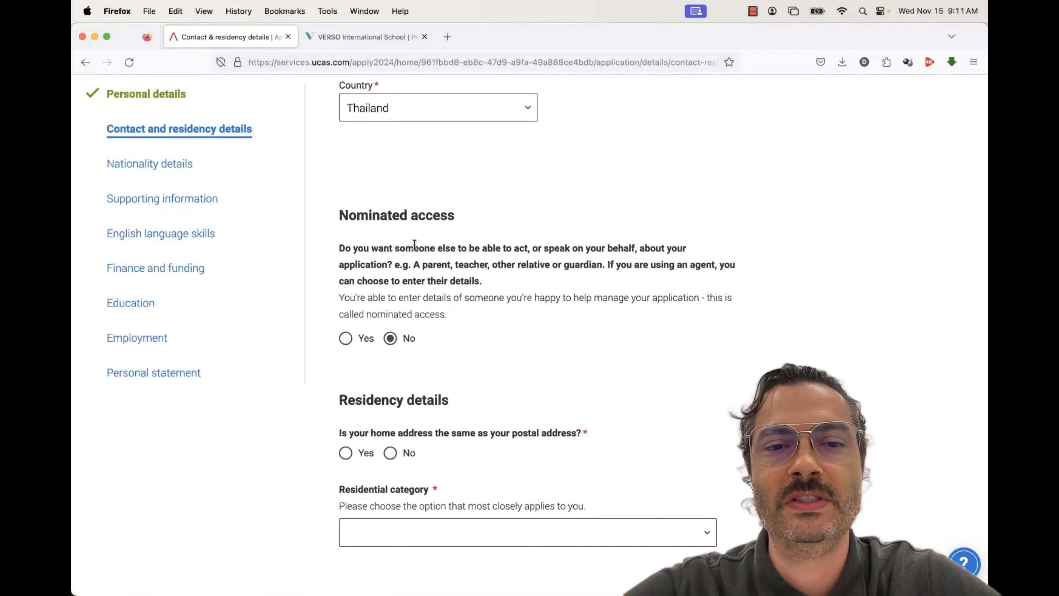
scroll(414, 246, down, 3)
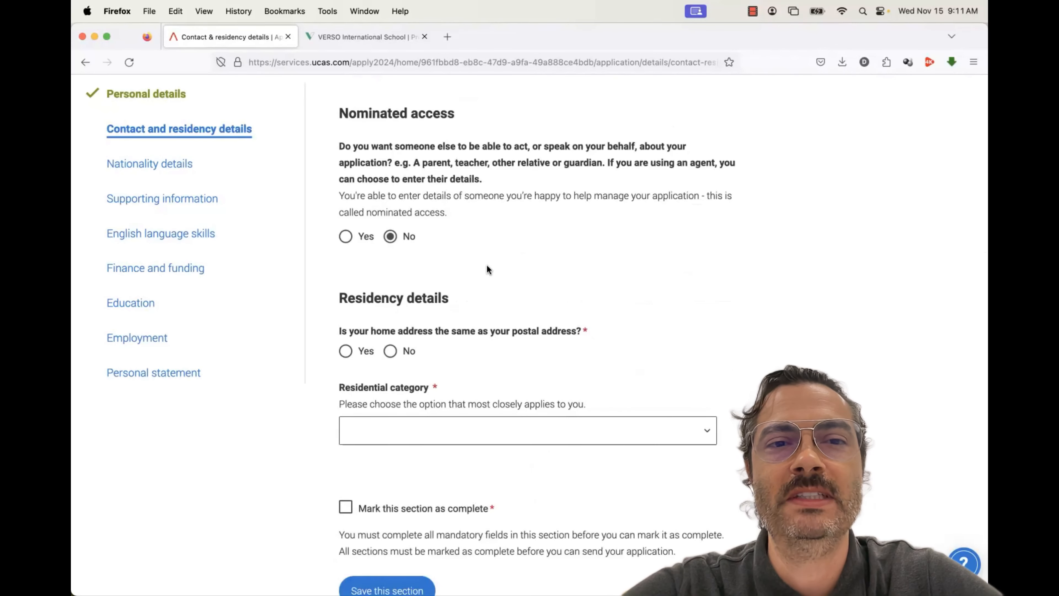
scroll(487, 266, down, 2)
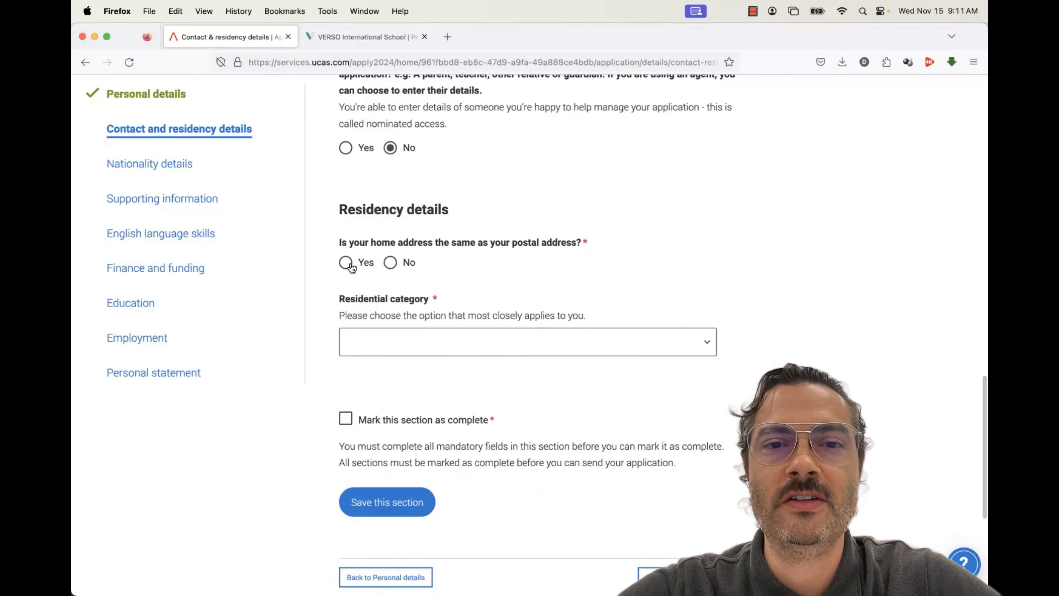
click(346, 263)
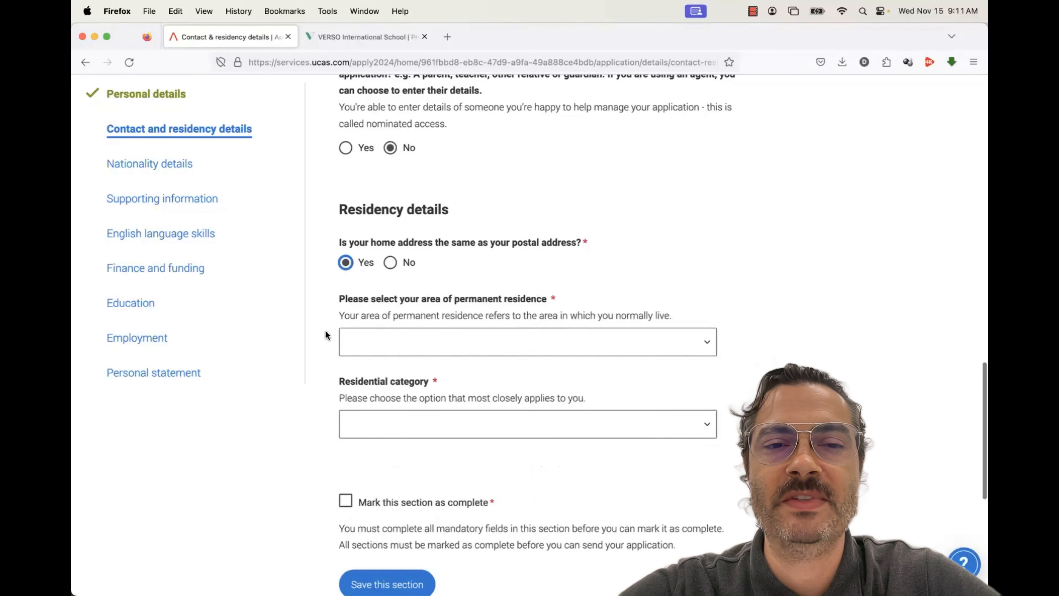
scroll(325, 334, down, 2)
click(351, 251)
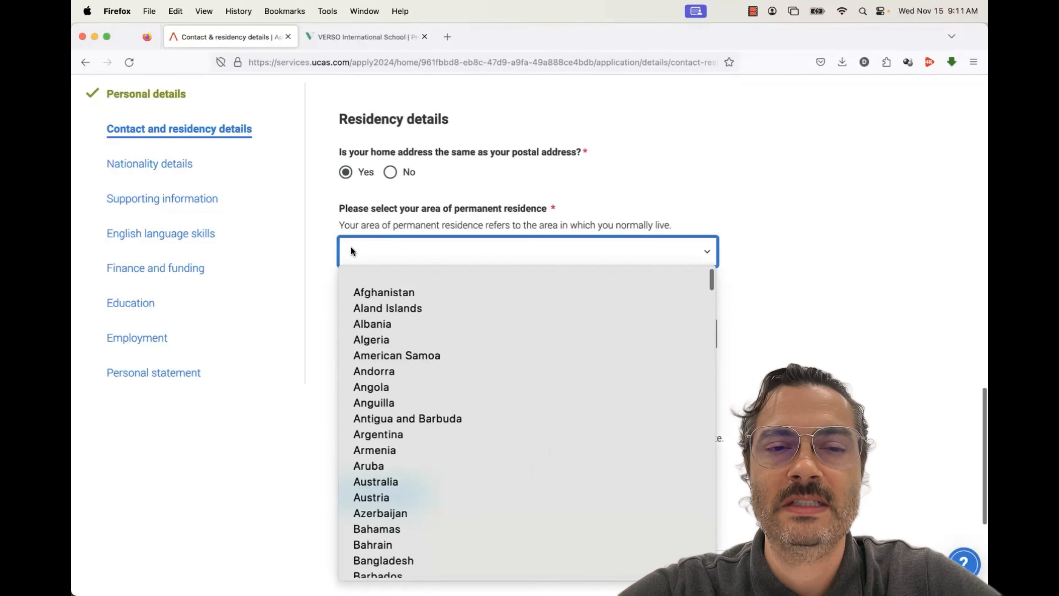
click(351, 251)
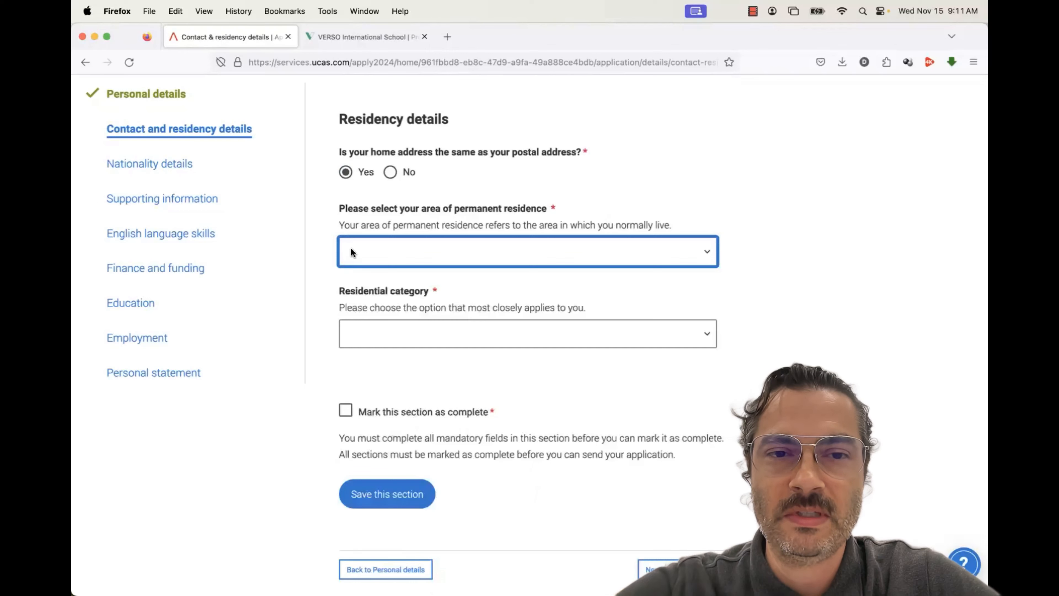
click(351, 251)
key(t)
key(h)
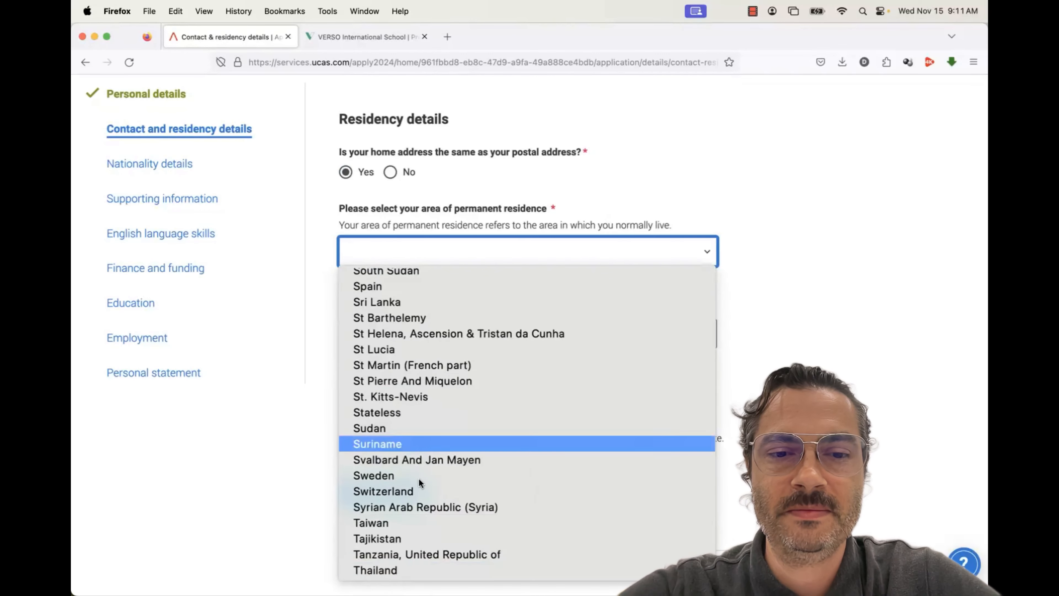
click(416, 569)
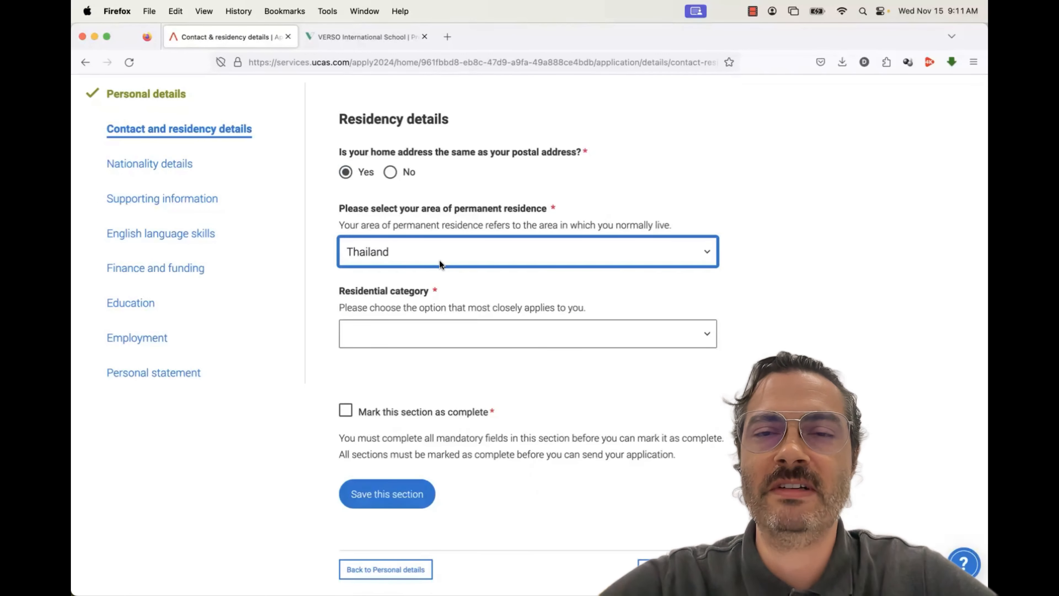
Set residential category to Other, mark the section complete, and save
click(418, 335)
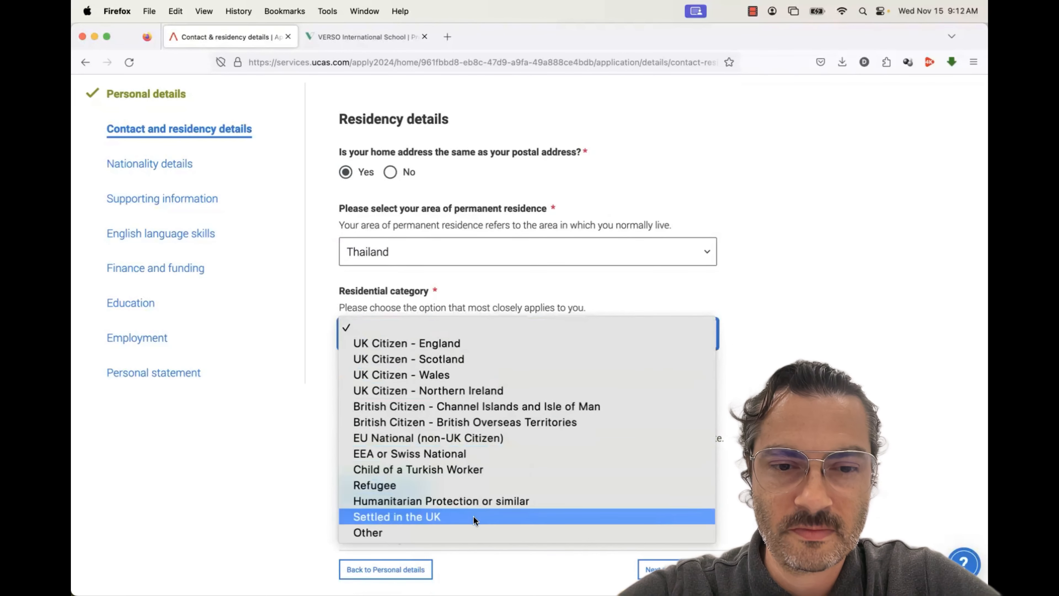
click(479, 532)
click(346, 410)
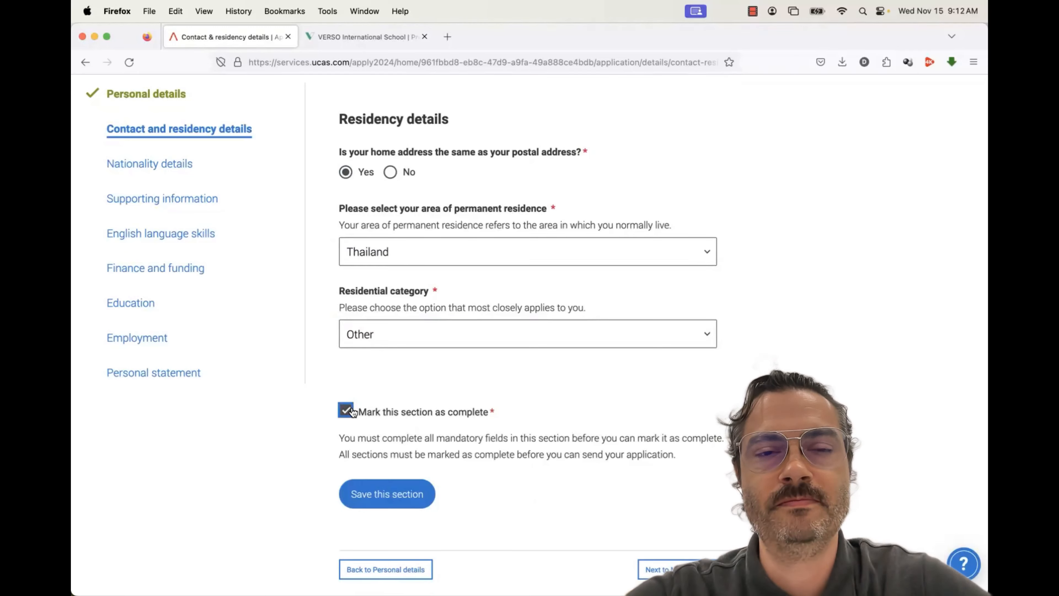
scroll(609, 334, down, 6)
click(653, 329)
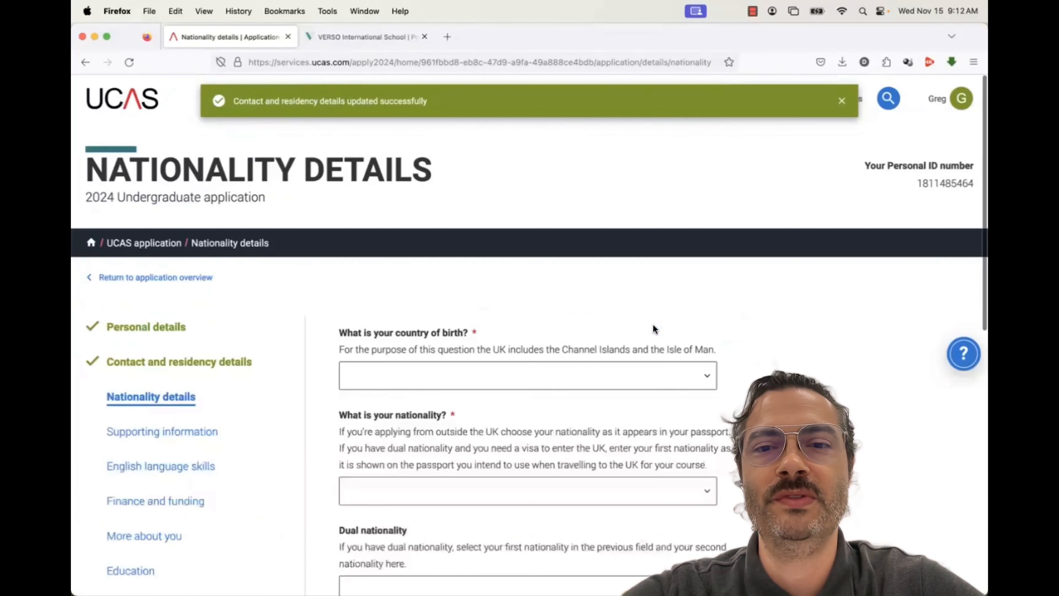
Set the country of birth to Thailand
click(484, 367)
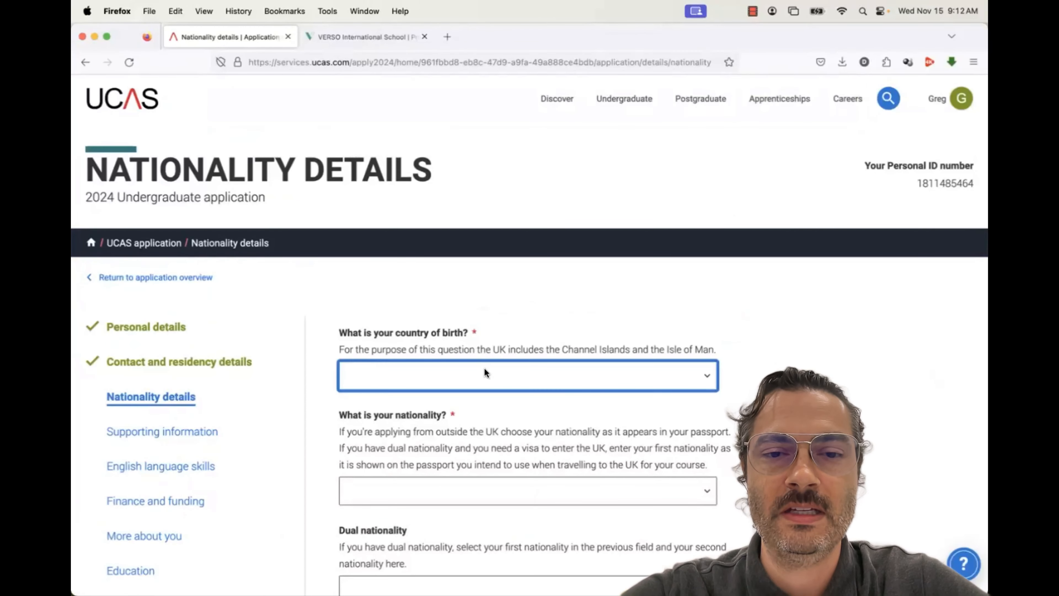
scroll(460, 299, down, 15)
scroll(460, 299, down, 20)
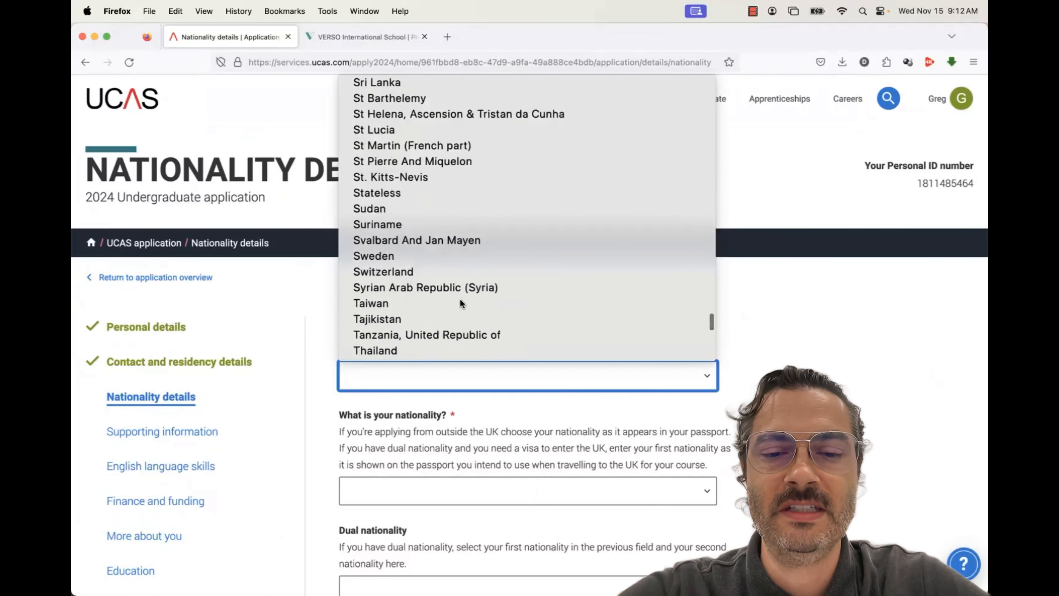
scroll(404, 90, up, 2)
scroll(404, 92, up, 3)
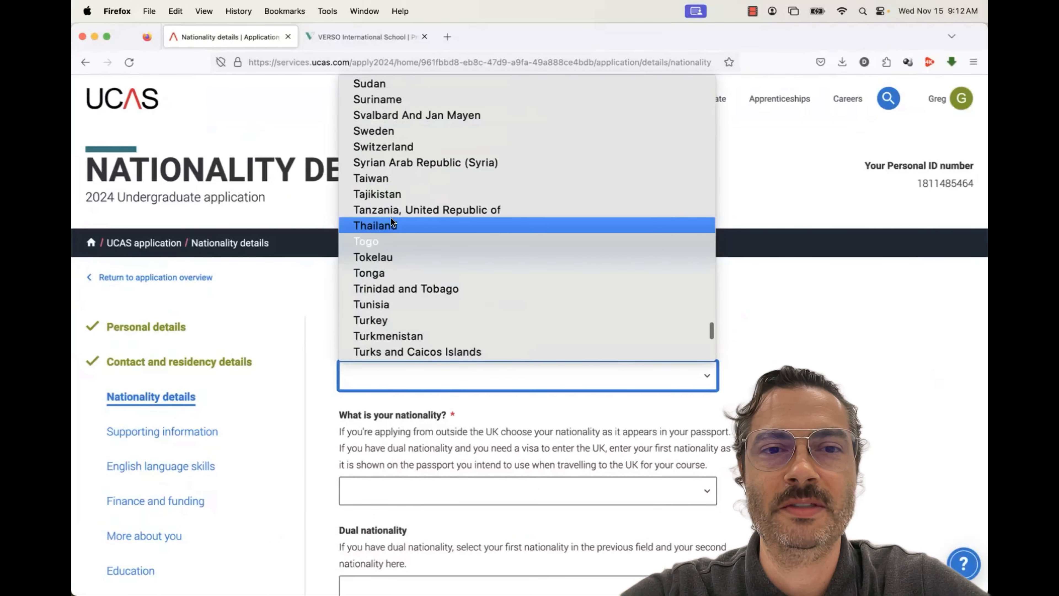
click(391, 221)
scroll(334, 434, down, 3)
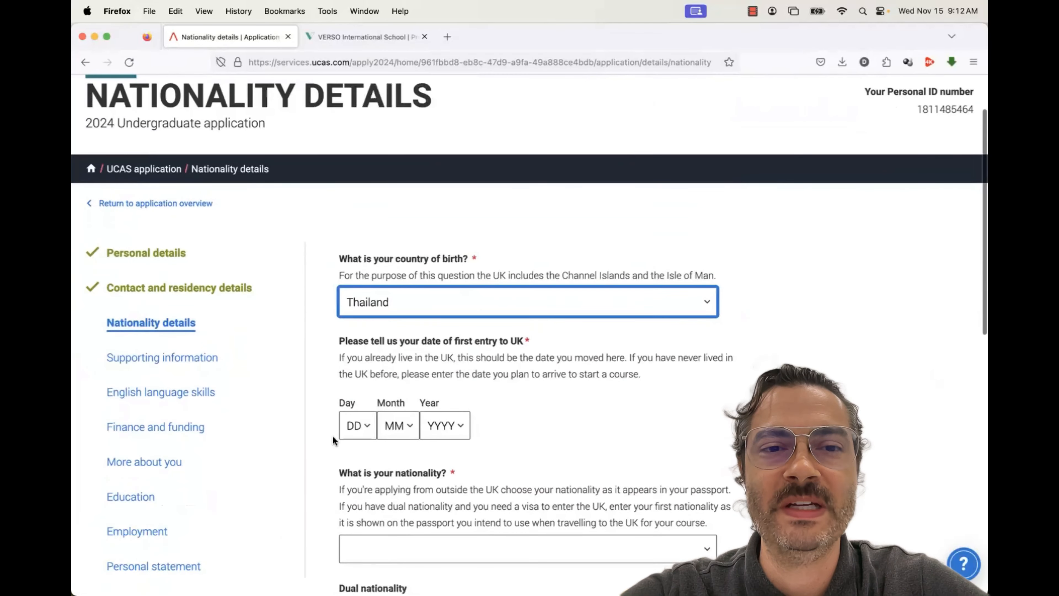
scroll(332, 435, down, 2)
scroll(343, 369, down, 1)
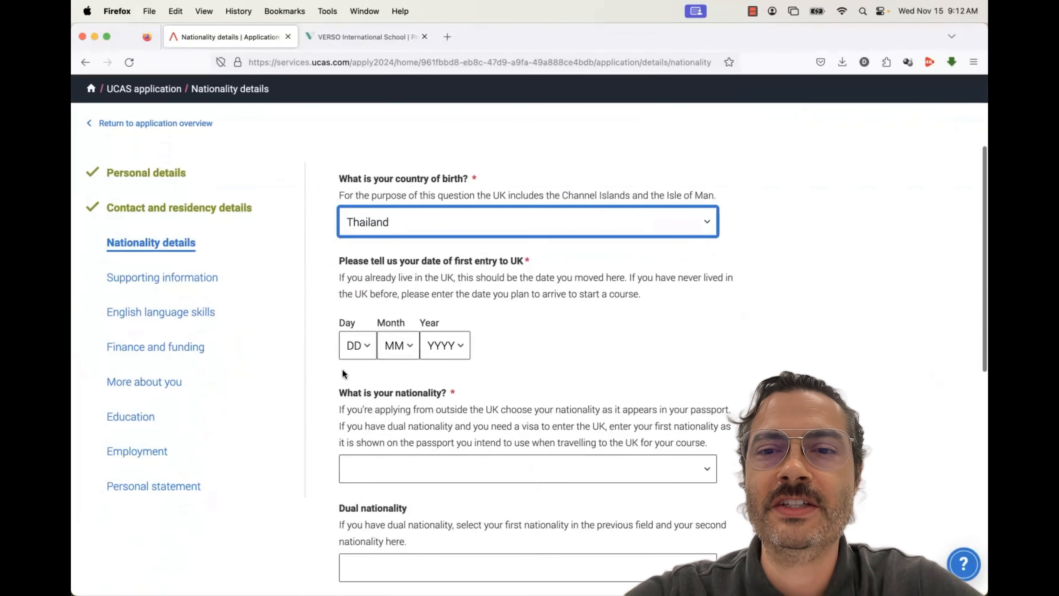
Set the first UK entry date to 01/08/2024
click(363, 345)
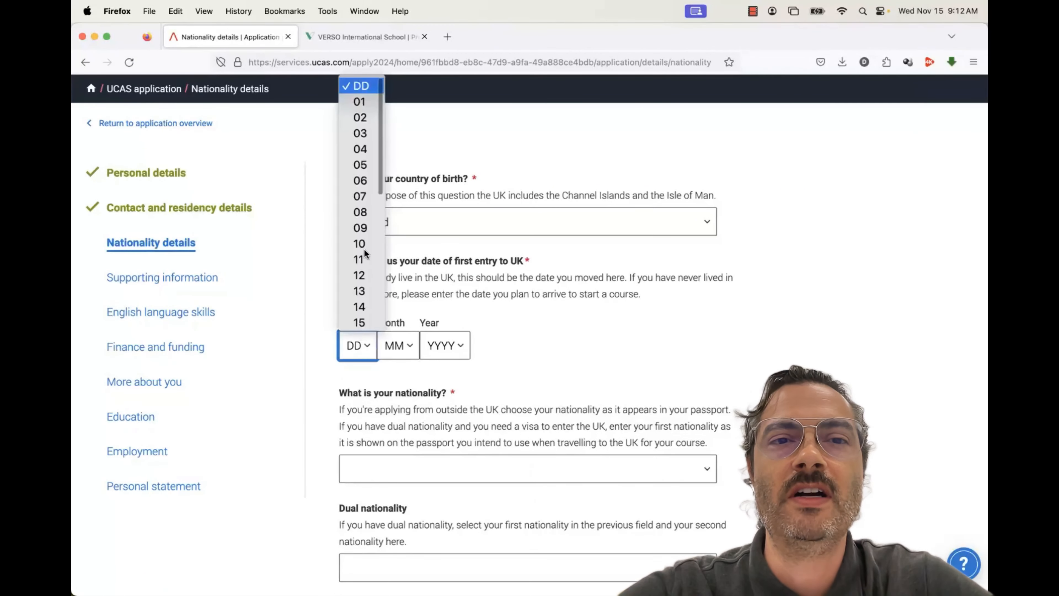
click(367, 211)
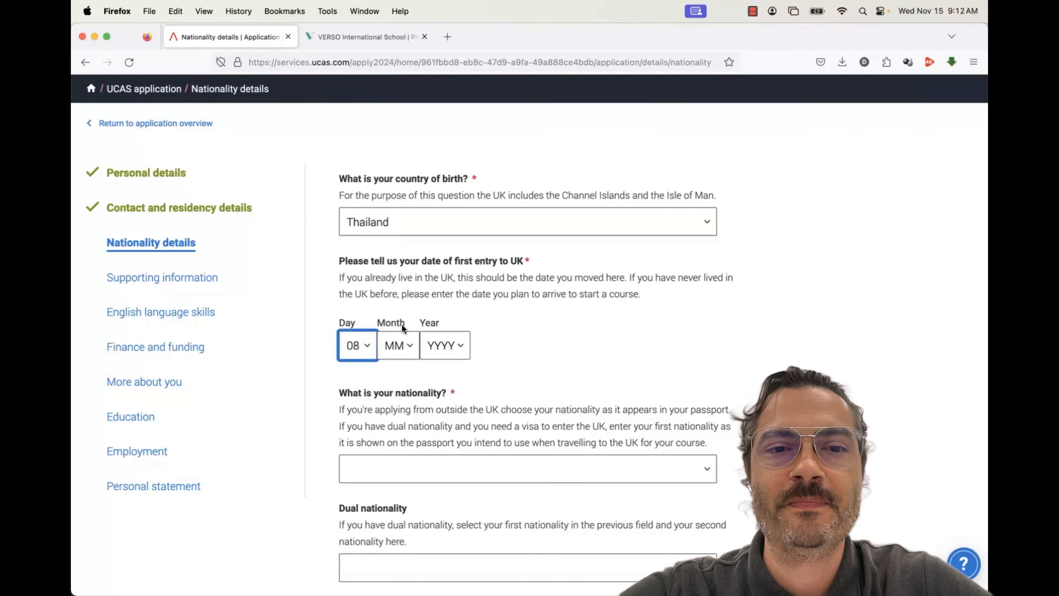
click(357, 346)
click(357, 233)
click(396, 347)
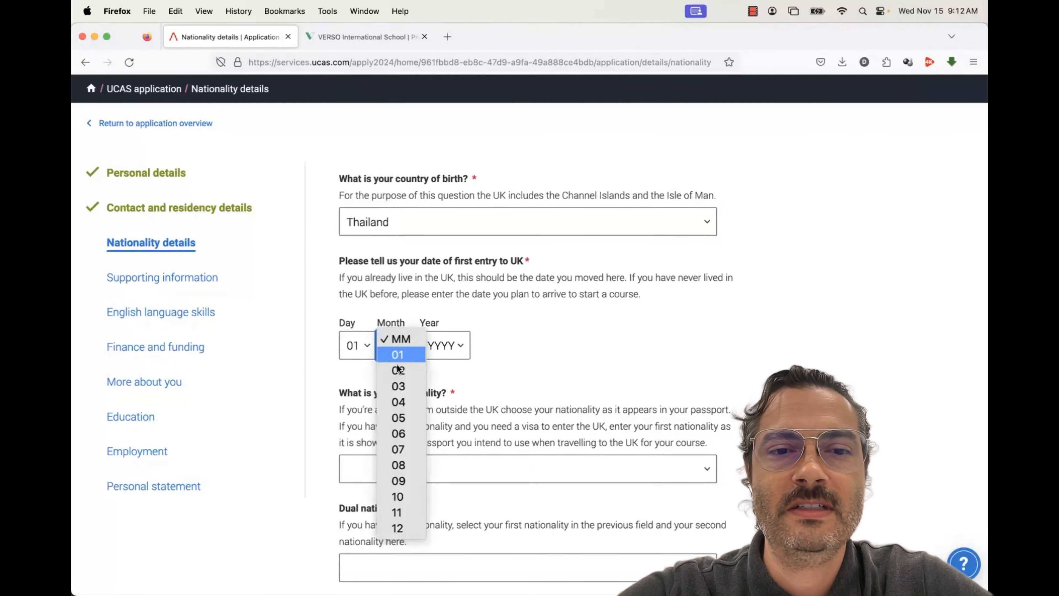
click(406, 463)
click(445, 349)
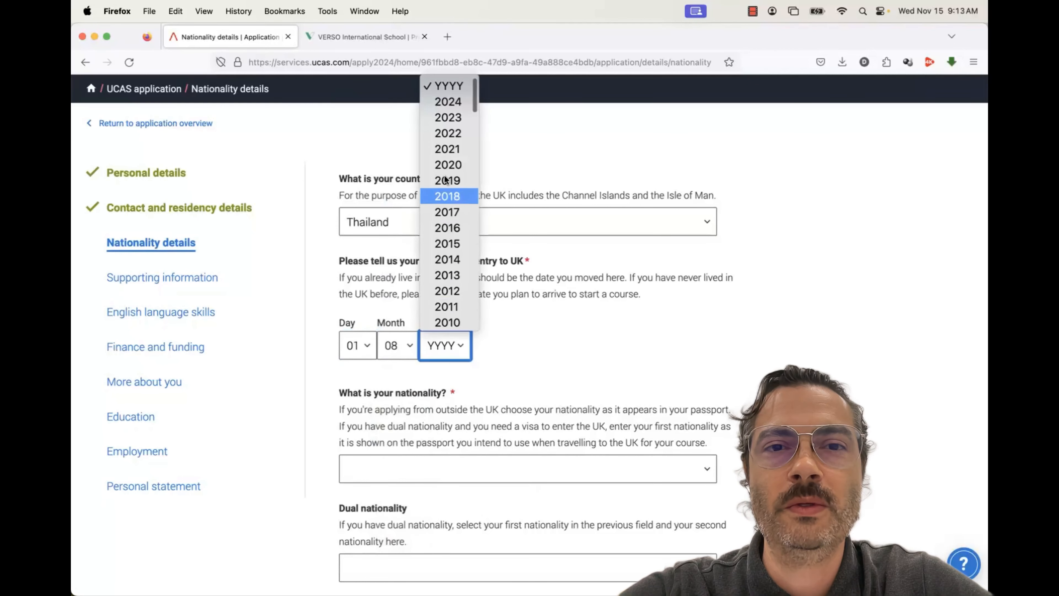
click(444, 97)
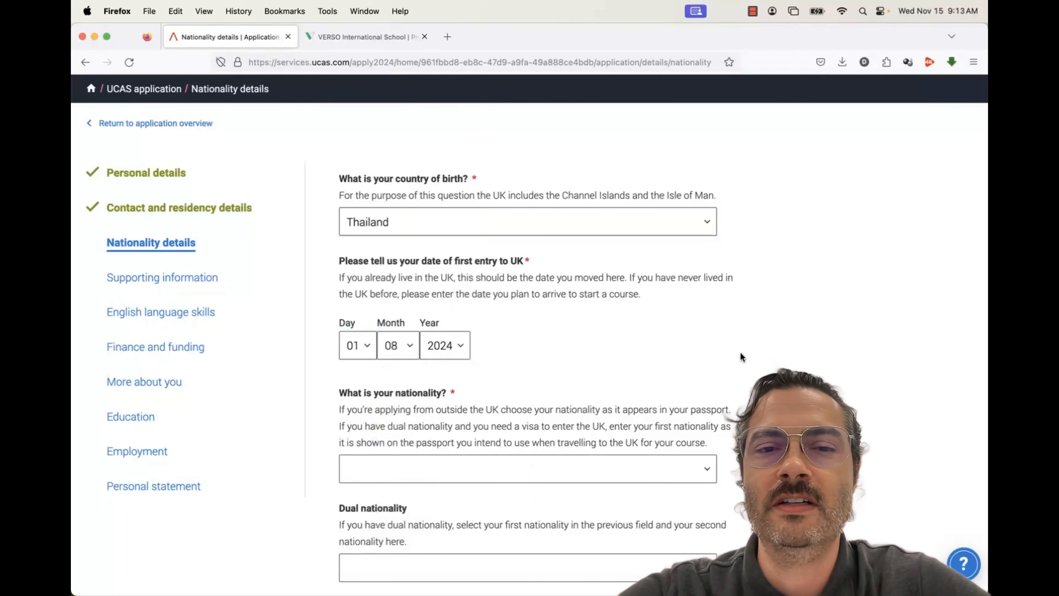
scroll(740, 352, down, 3)
scroll(740, 352, down, 2)
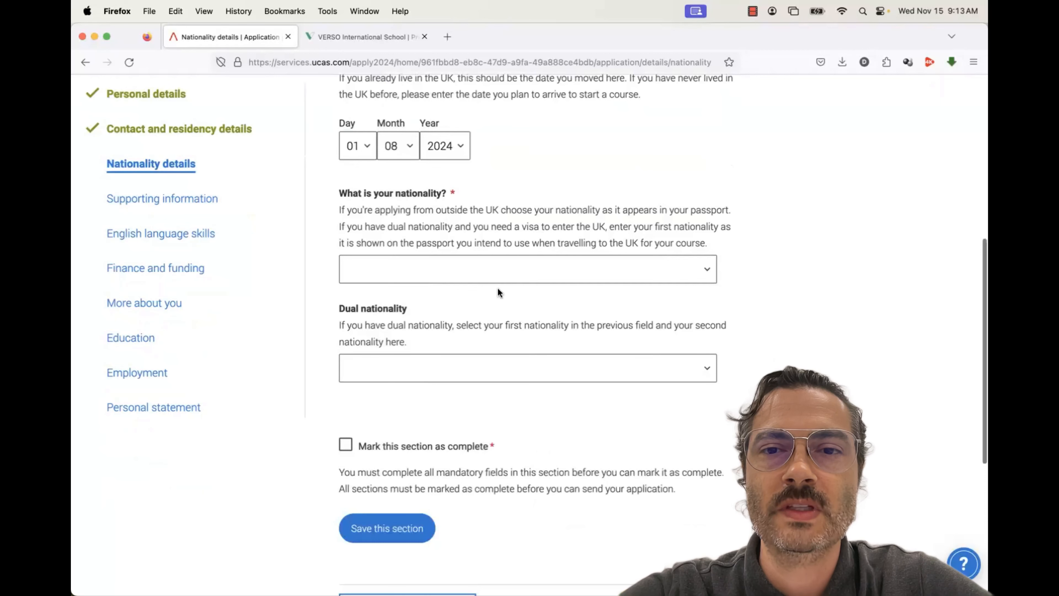
Set nationality to Thai and leave dual nationality empty
click(455, 270)
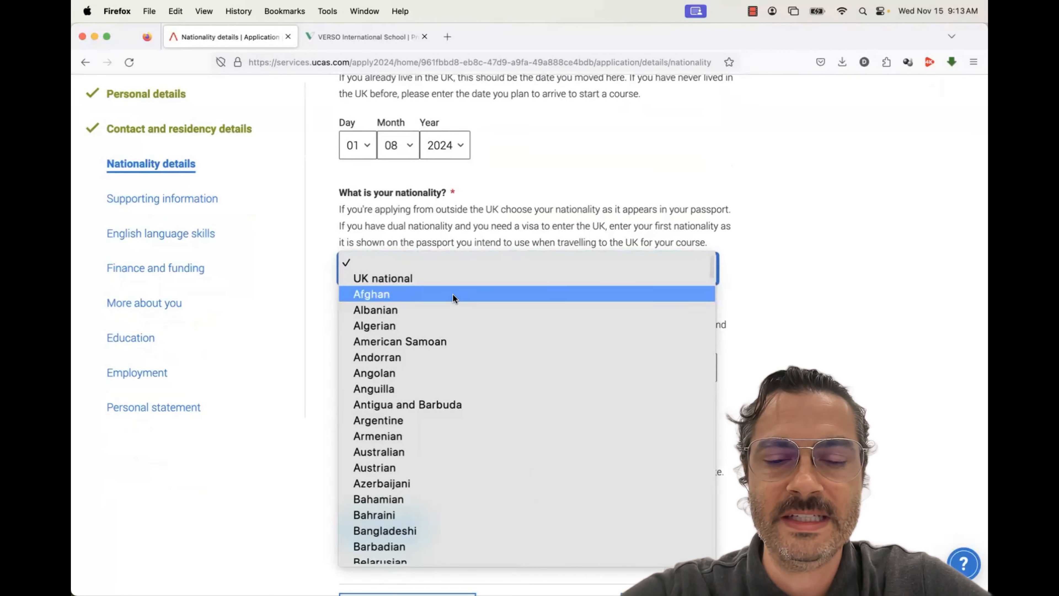
text(thai)
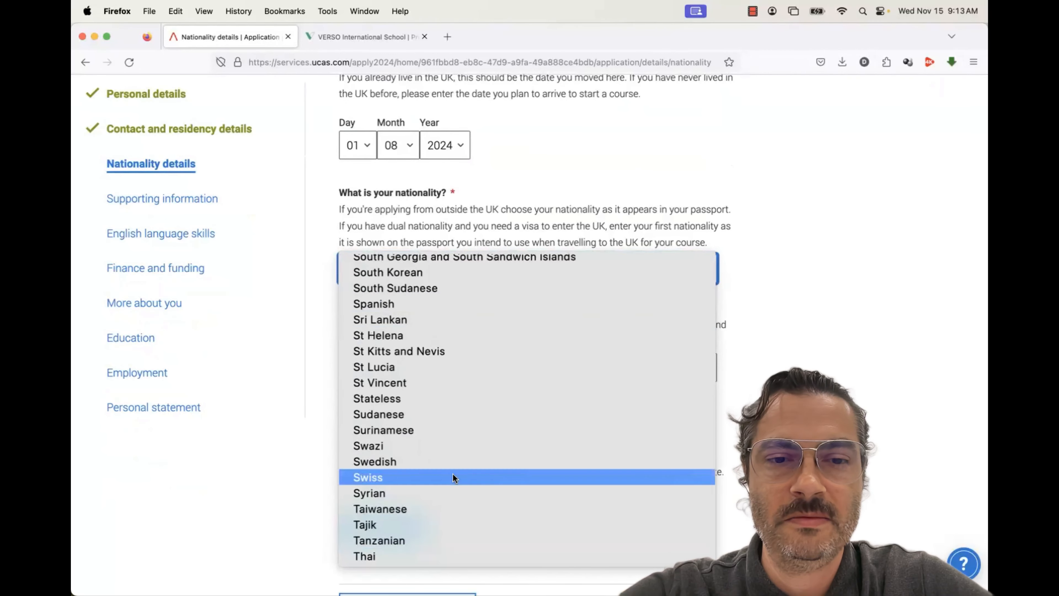
click(442, 547)
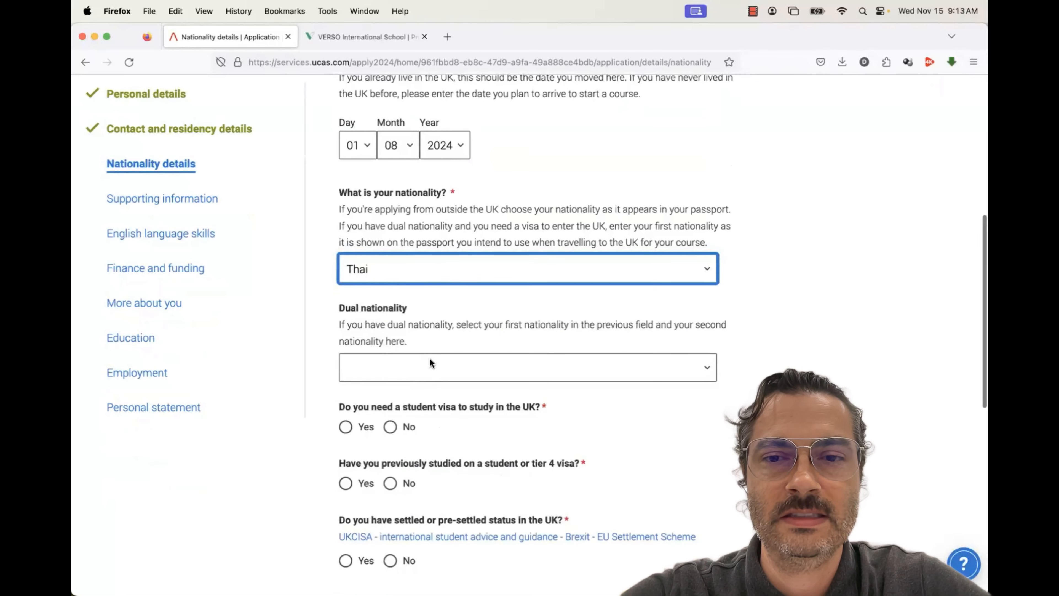
scroll(429, 358, down, 3)
click(425, 235)
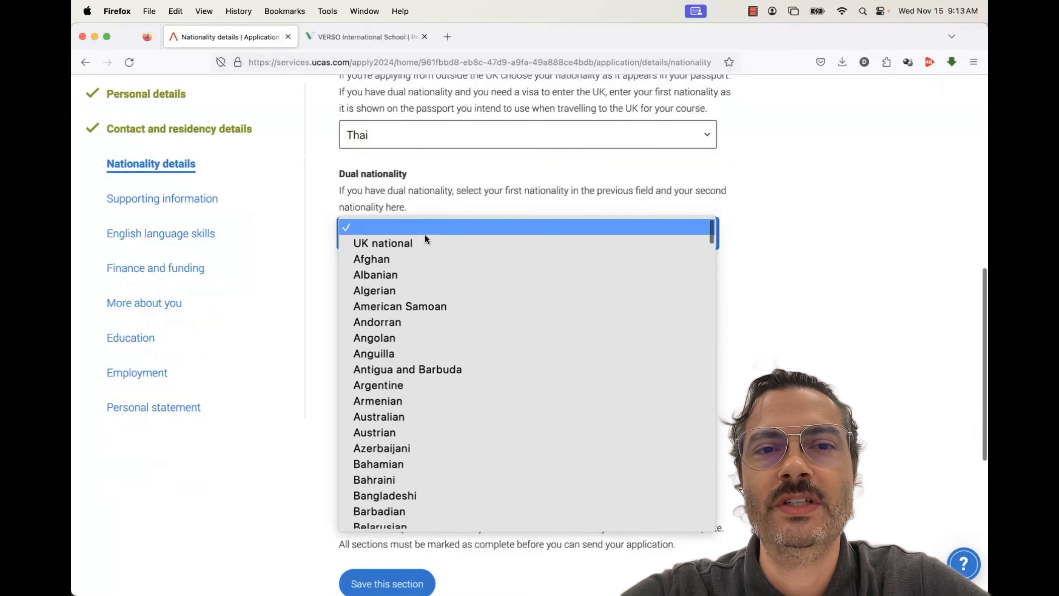
click(422, 208)
Answer Yes to needing a student visa, No to previous visa study and settled status
click(345, 293)
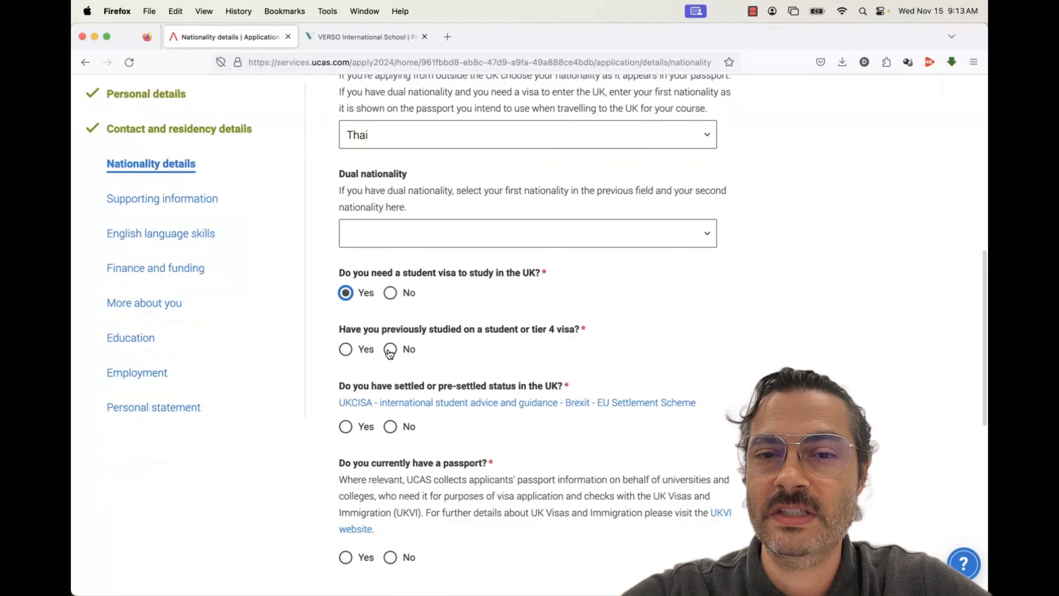
drag(533, 332, 570, 332)
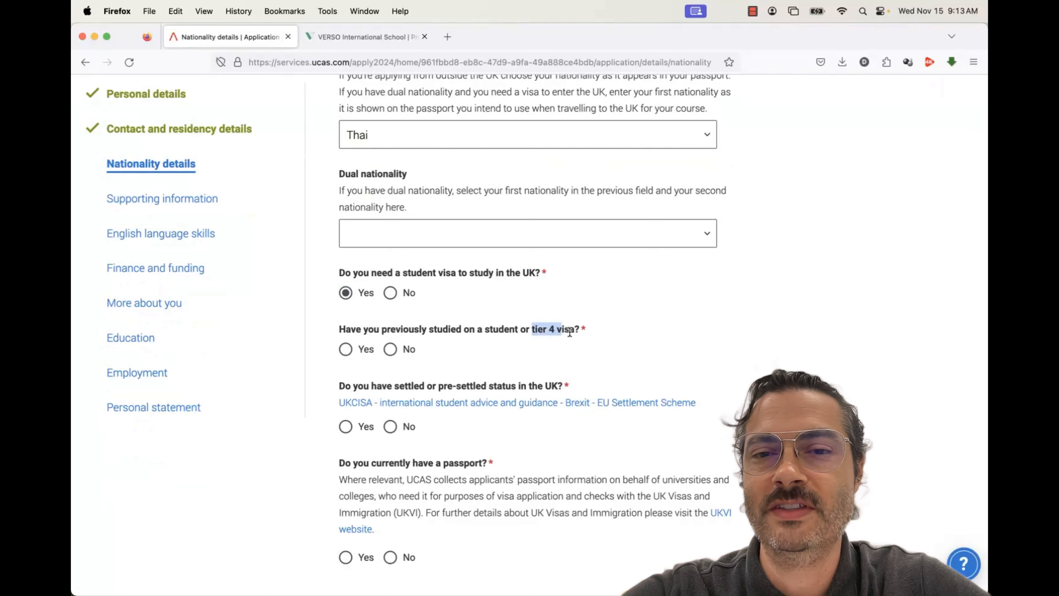
click(570, 332)
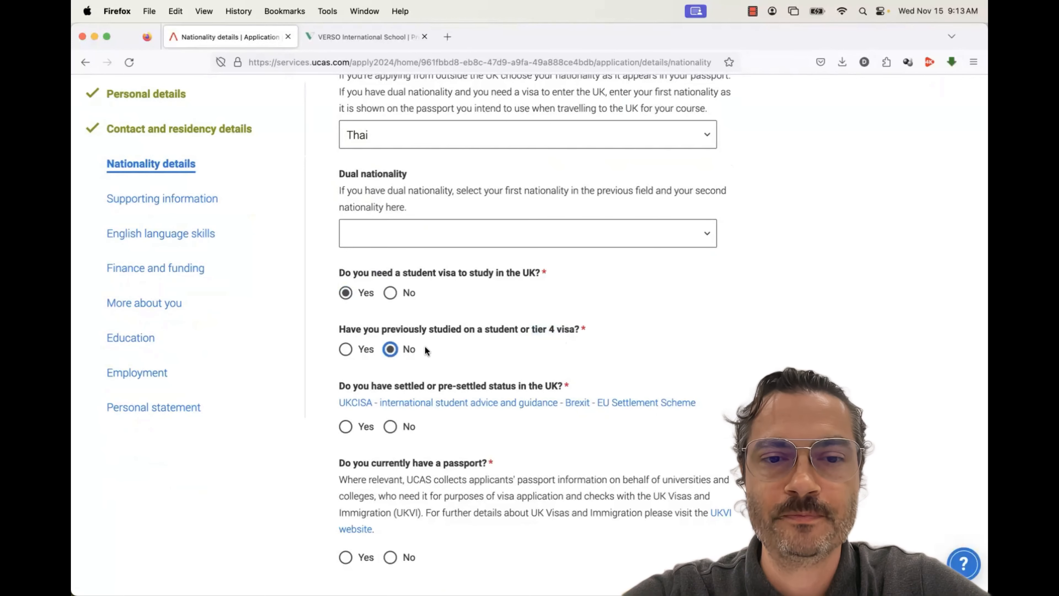
scroll(434, 347, down, 5)
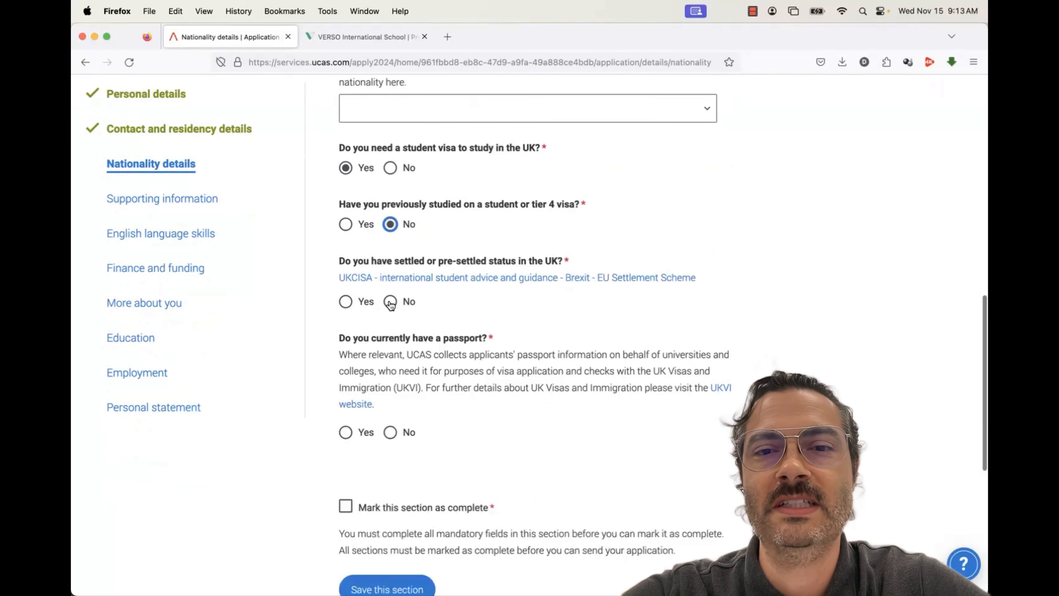
click(391, 302)
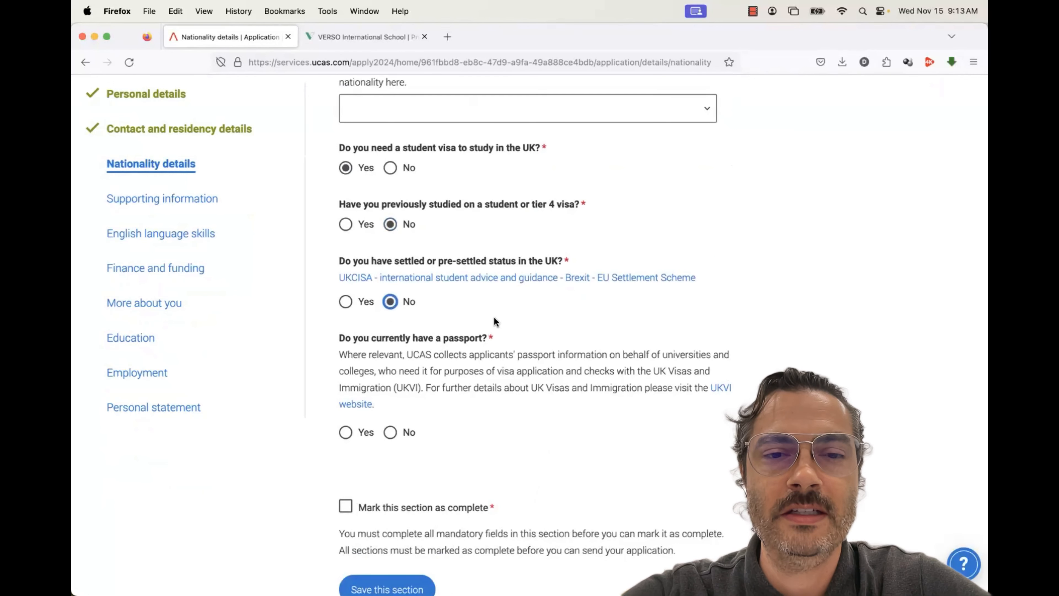
scroll(495, 321, down, 3)
scroll(380, 331, down, 1)
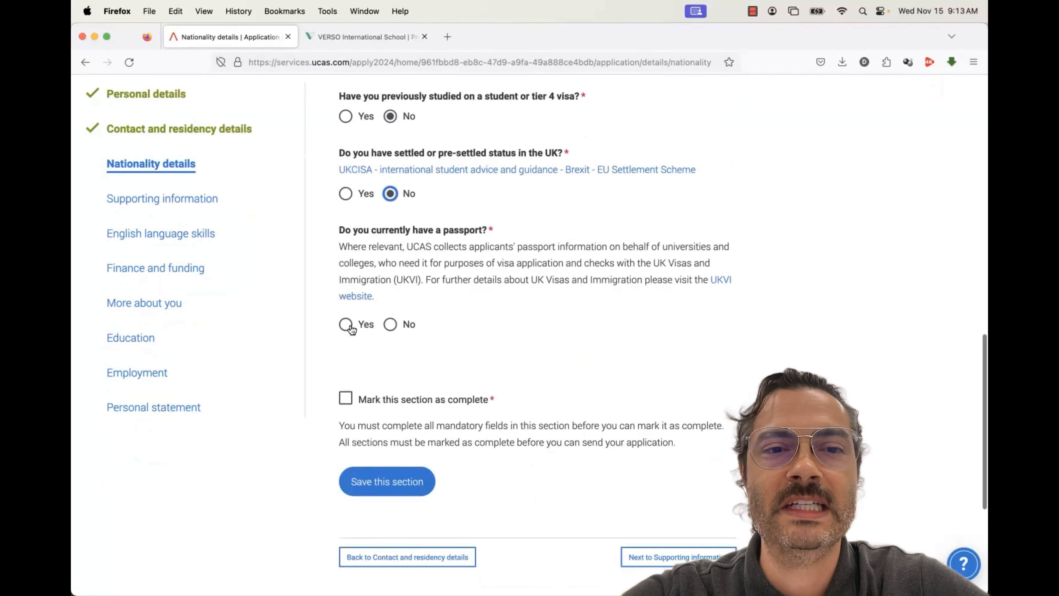
Confirm a current passport, enter its number, and type Thailand as the place of issue
click(349, 326)
click(356, 384)
text(1111)
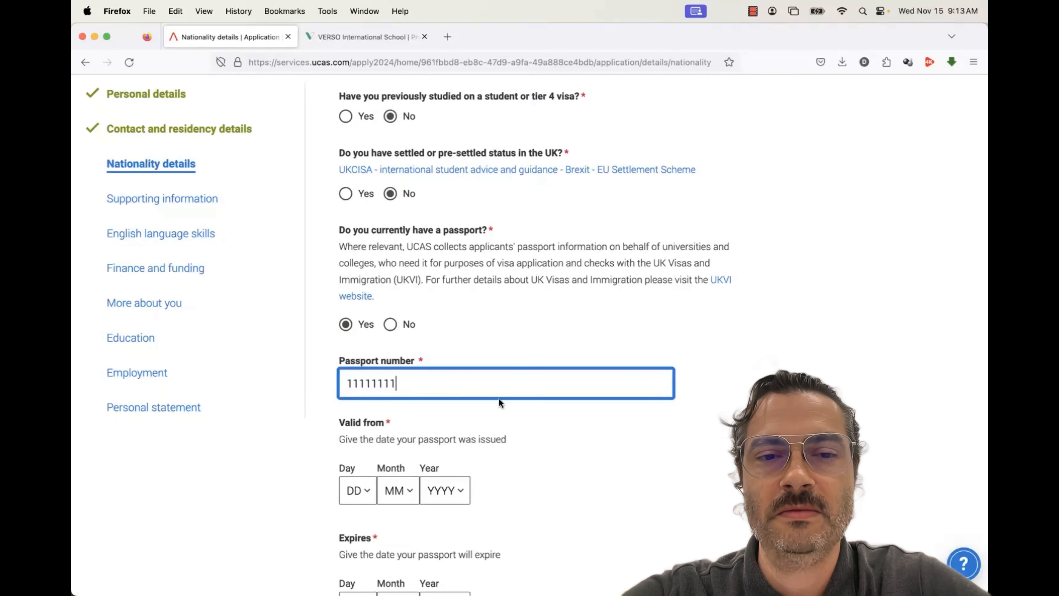
text(1111)
click(513, 401)
scroll(513, 402, down, 5)
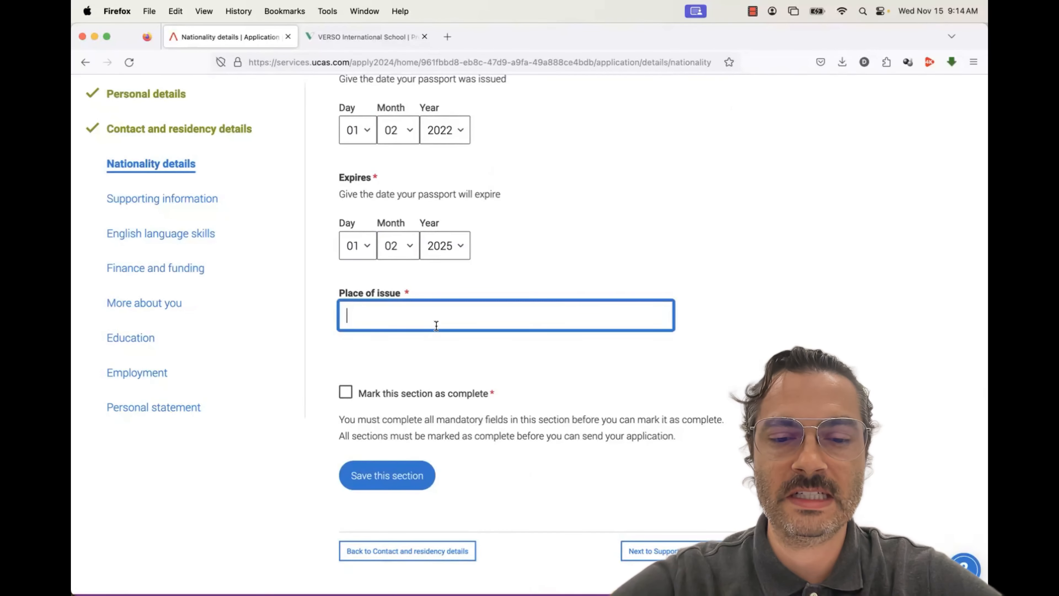
text(Thailand)
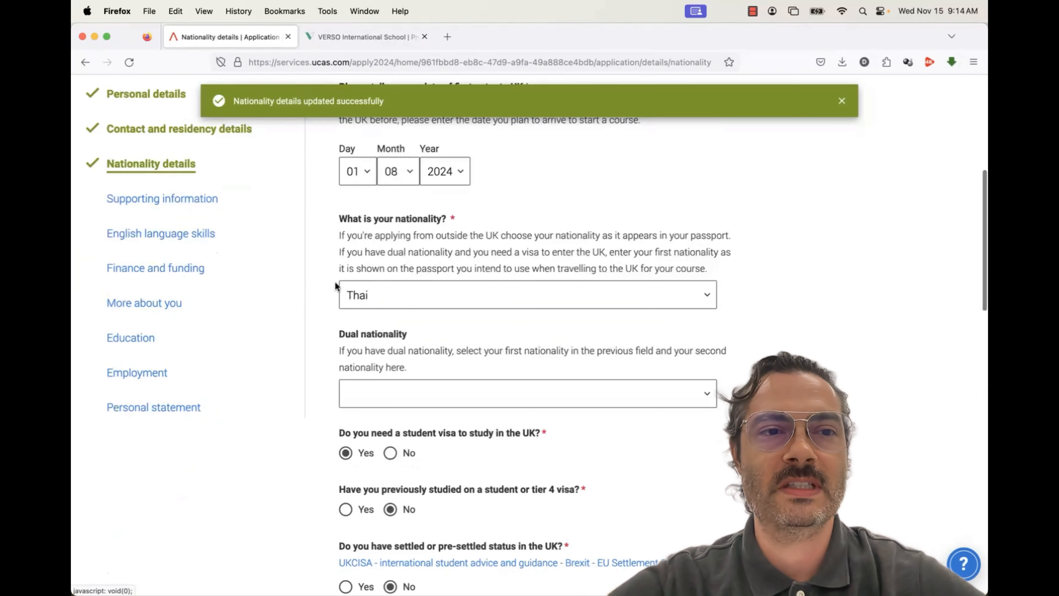
scroll(298, 297, up, 2)
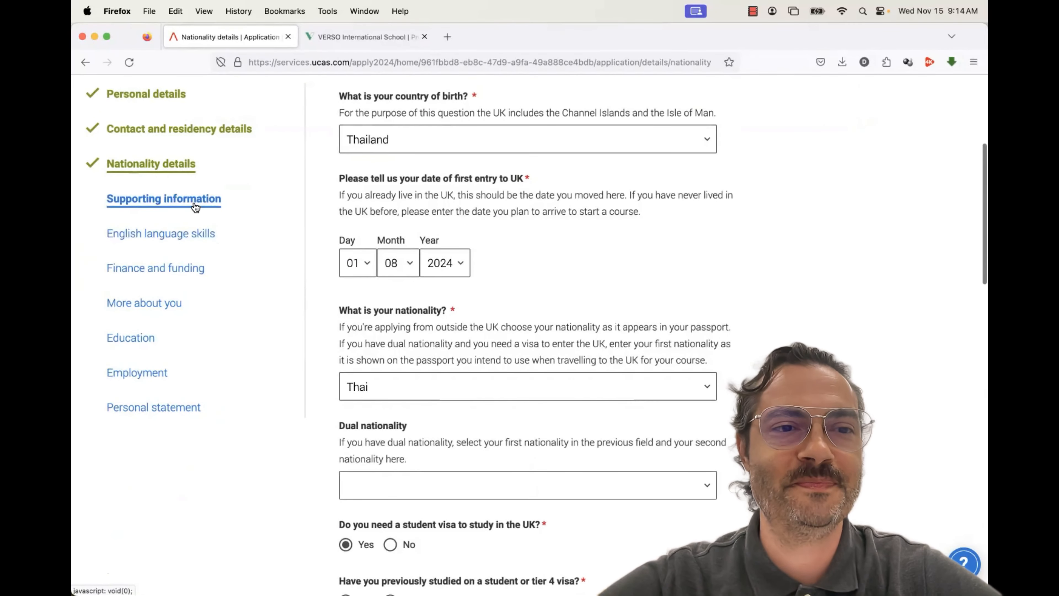
Answer No to the EU residence and EU-national relative questions, and save Supporting information as complete
click(195, 204)
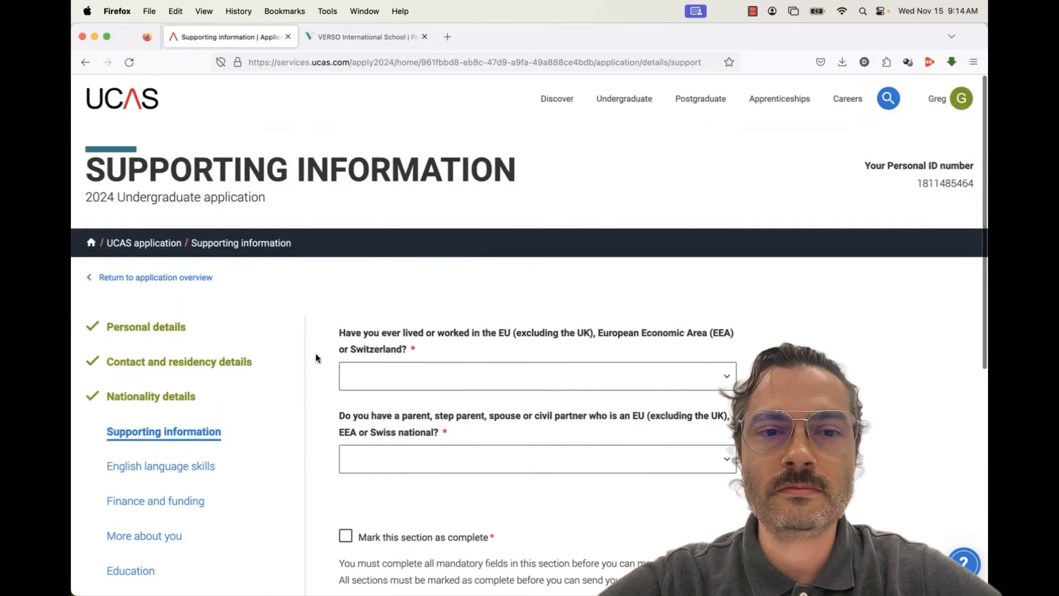
scroll(315, 357, down, 5)
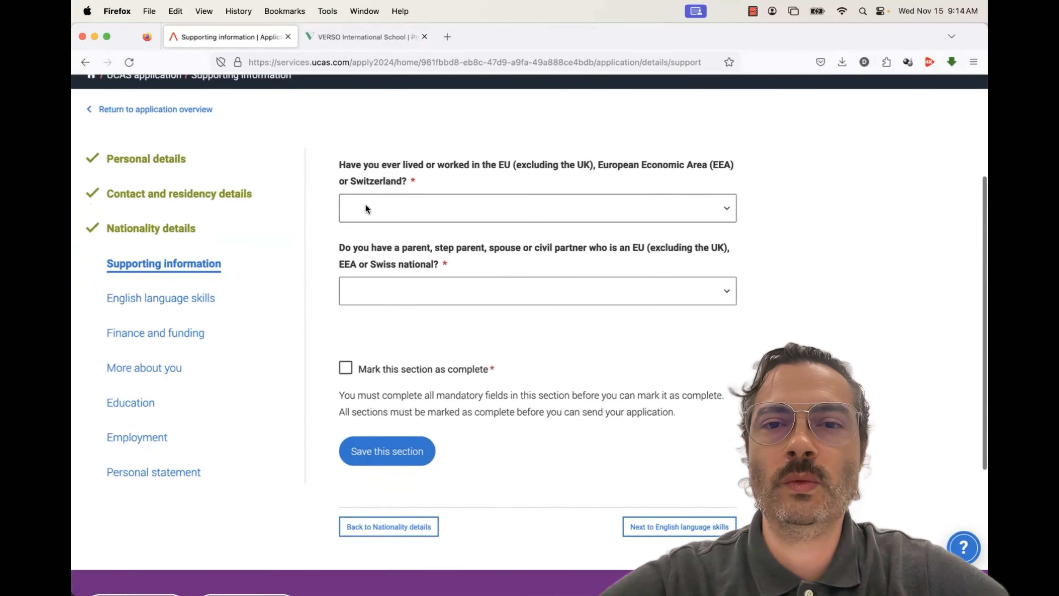
click(366, 205)
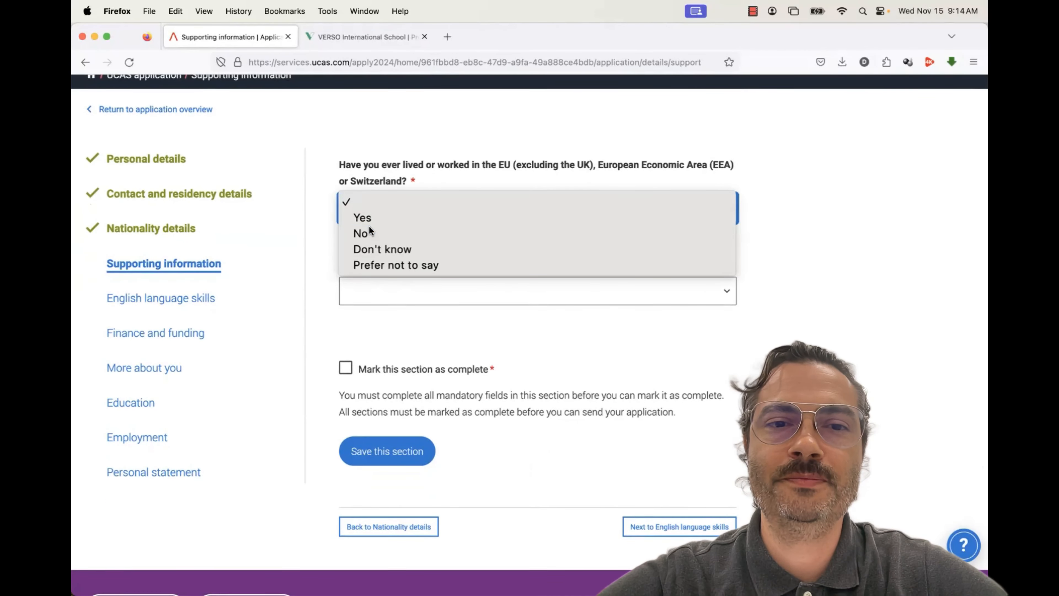
click(365, 232)
scroll(399, 283, down, 1)
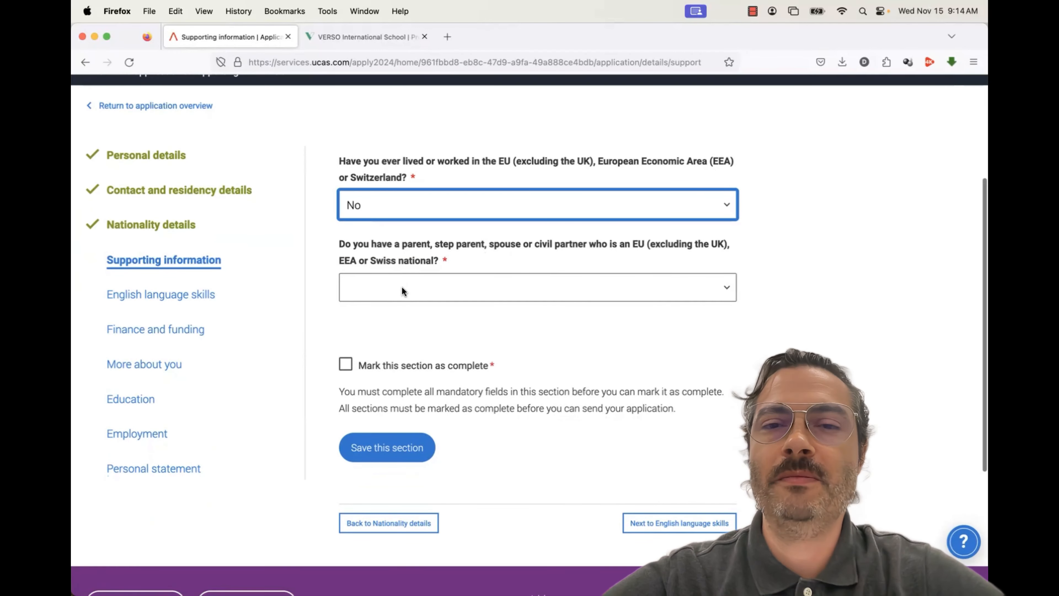
click(402, 291)
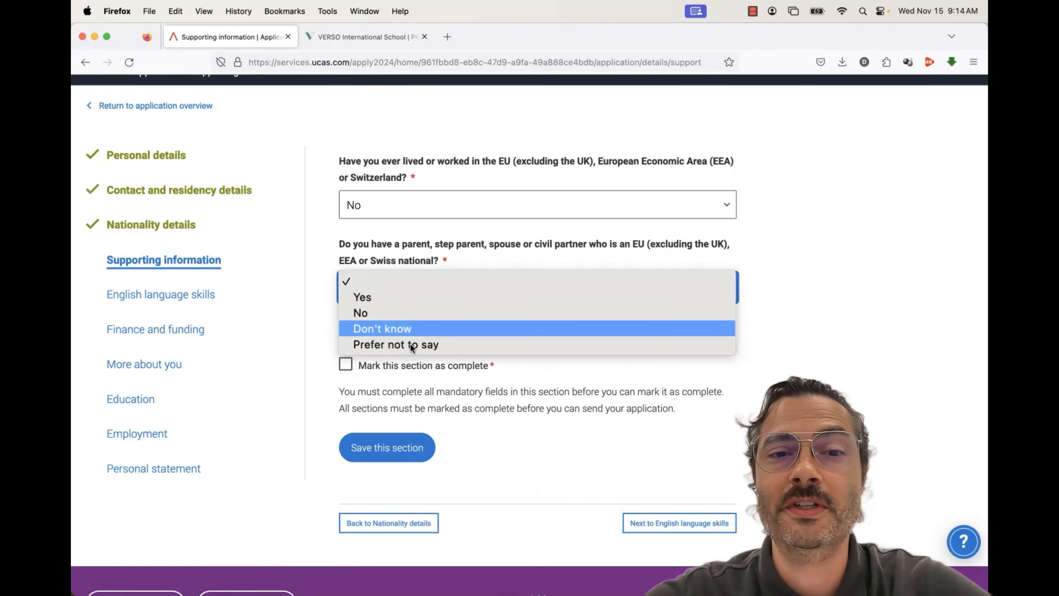
click(395, 314)
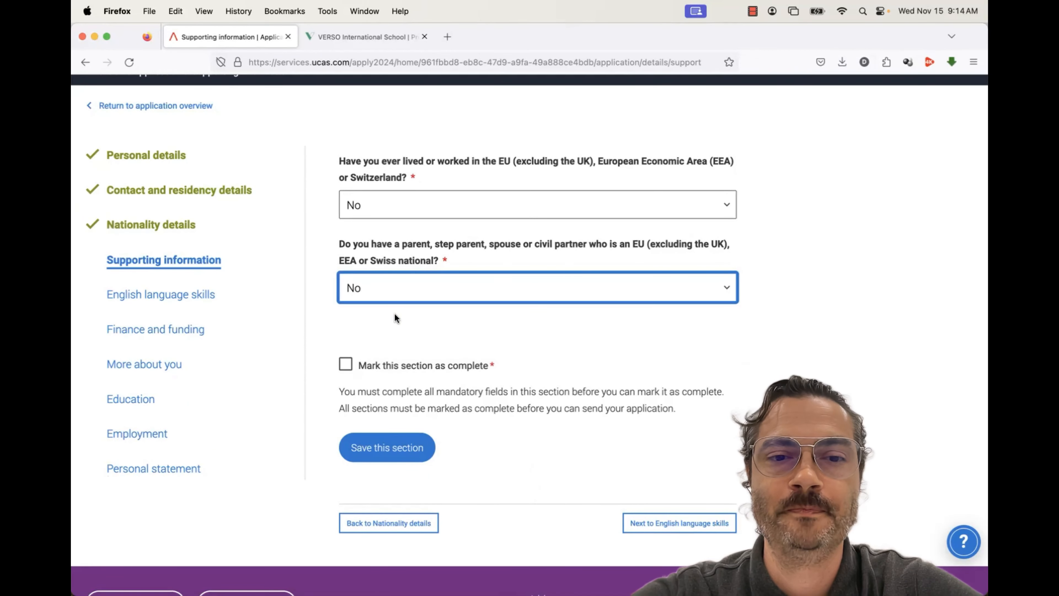
click(351, 364)
click(389, 445)
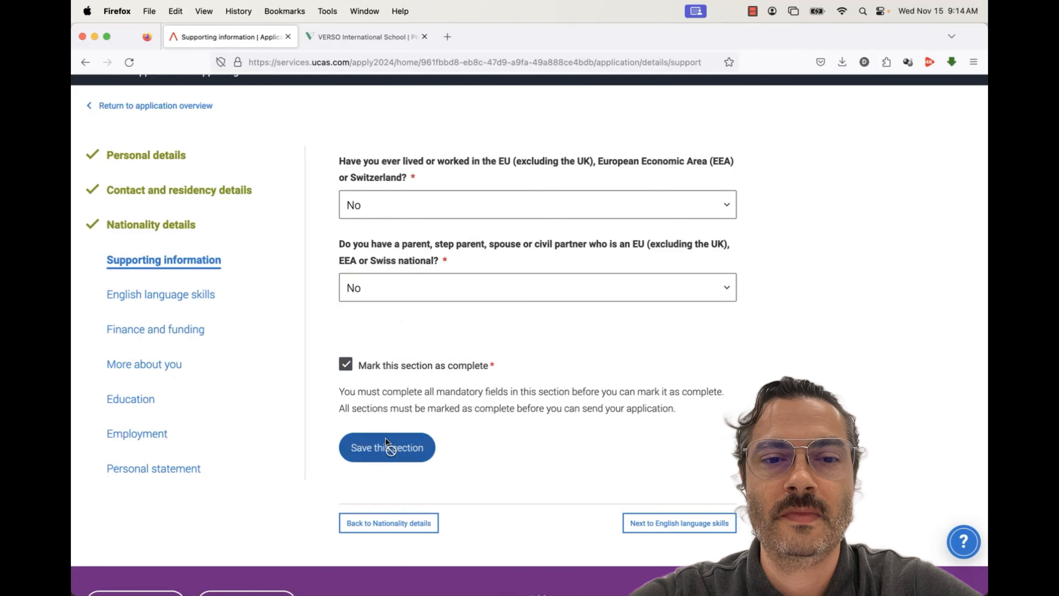
click(175, 290)
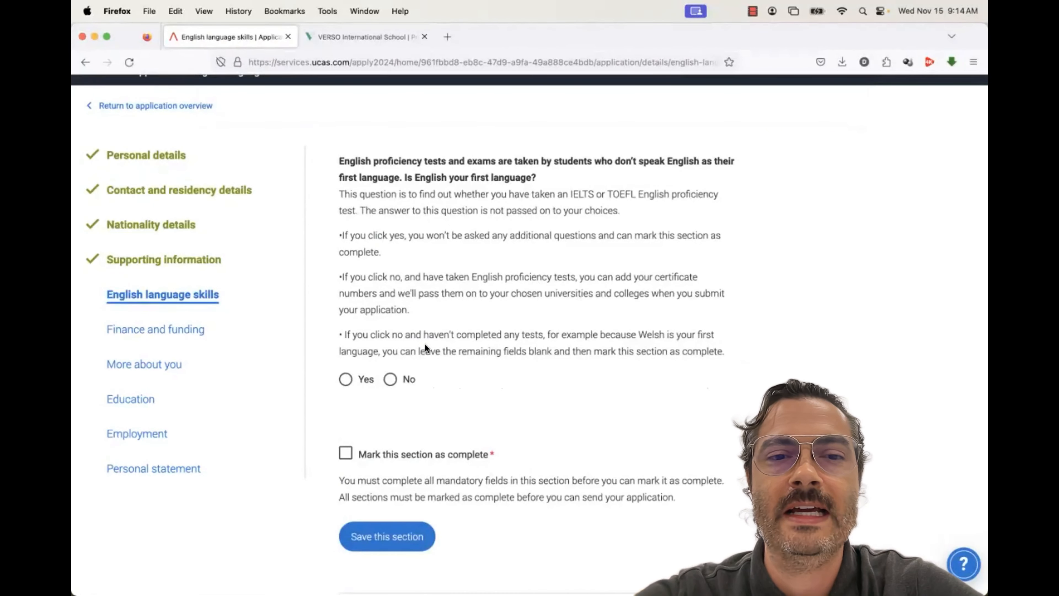
Answer No to English as first language to reveal the IELTS TRF Number field, then clear the sample digits
scroll(365, 341, down, 2)
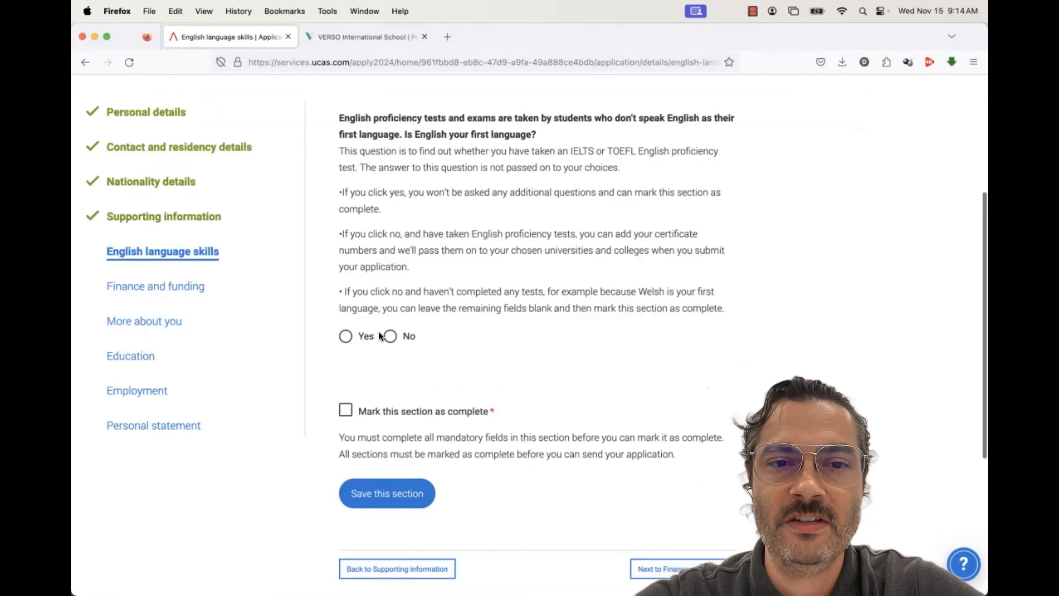
click(389, 337)
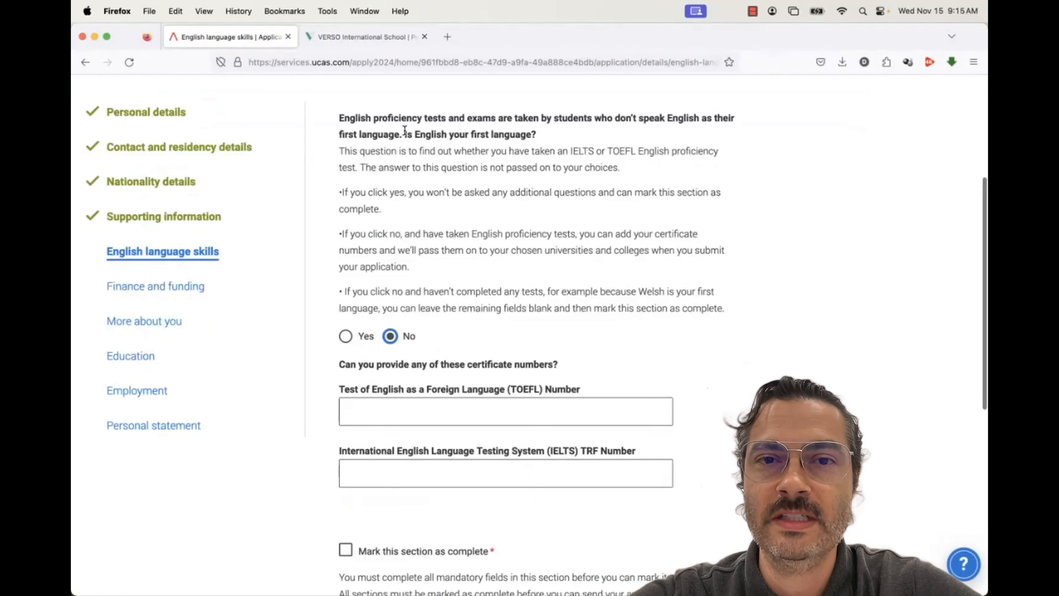
drag(405, 131, 538, 129)
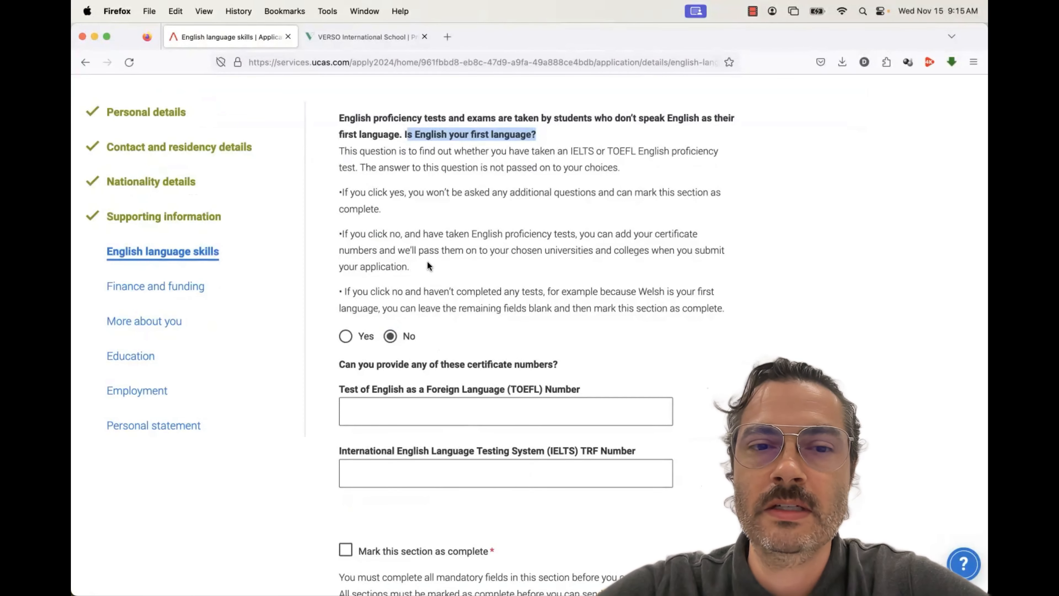
click(346, 338)
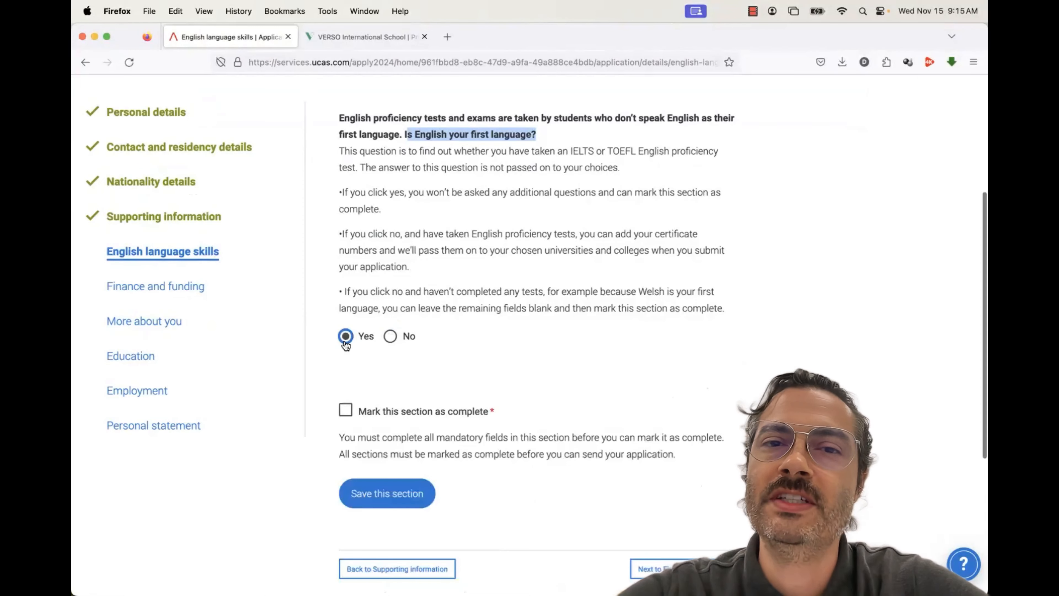
click(390, 338)
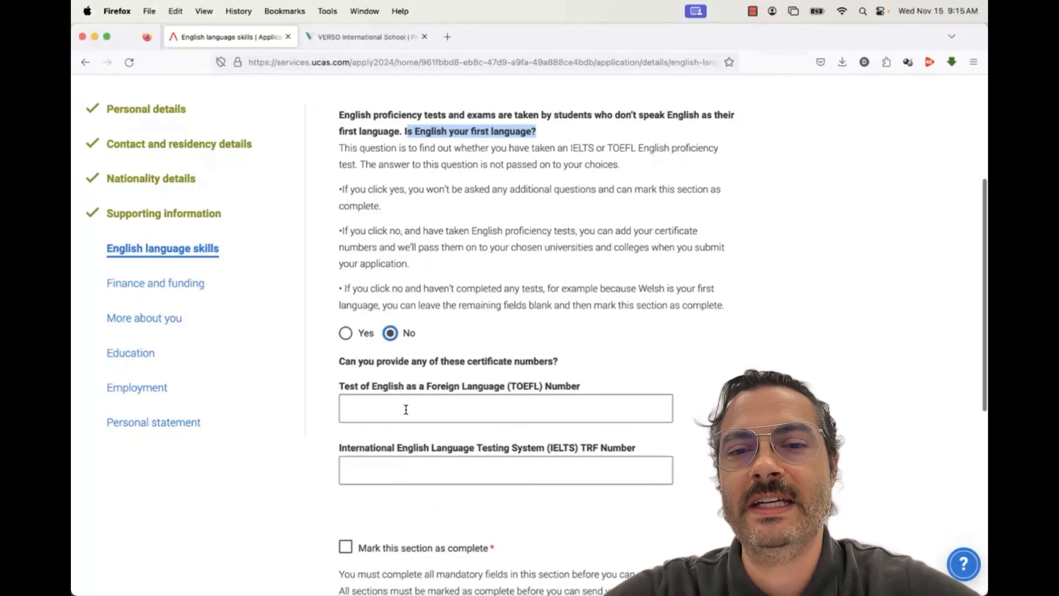
scroll(406, 410, down, 2)
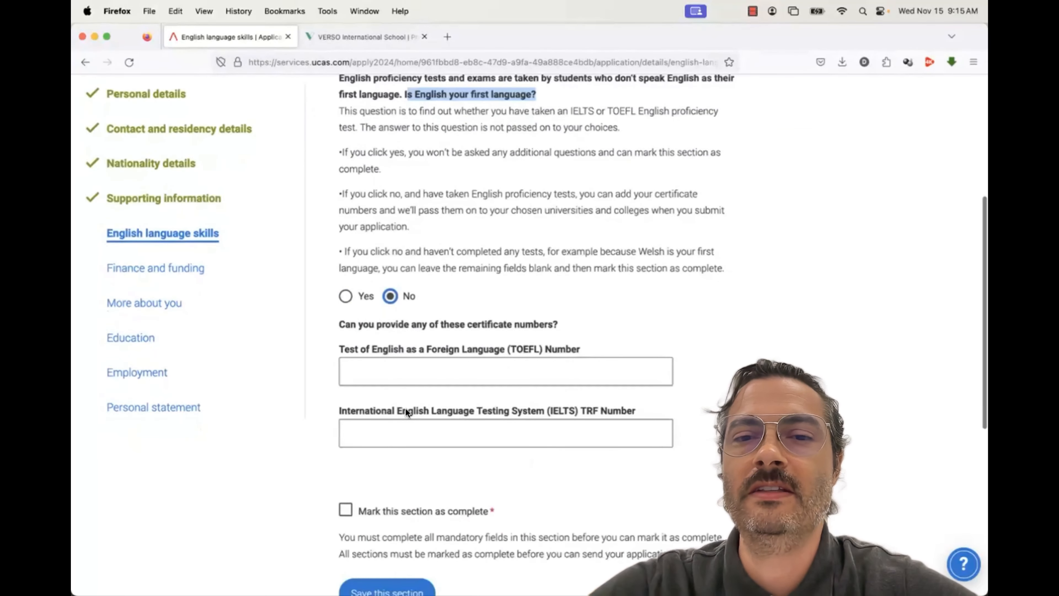
click(402, 430)
text(111111111111111)
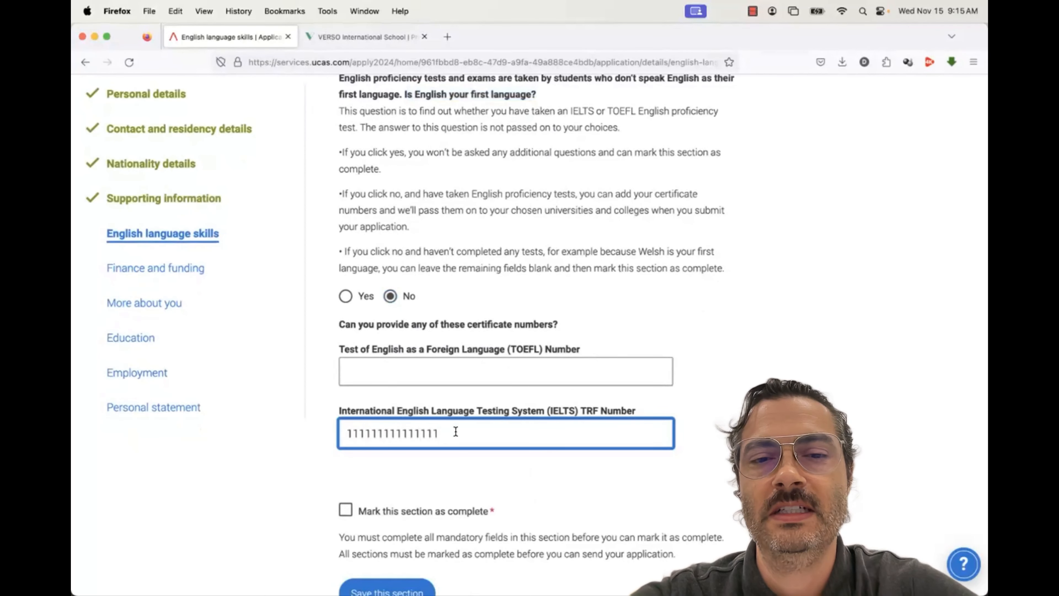
drag(456, 431, 343, 431)
key(BackSpace)
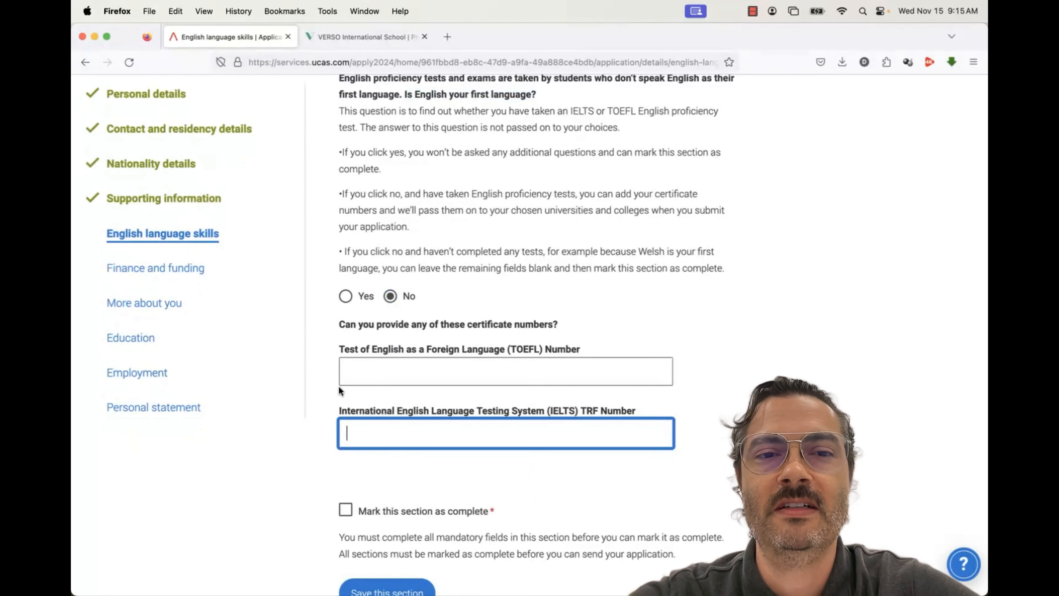
Answer Yes to English being the first language and save English language skills as complete
click(346, 297)
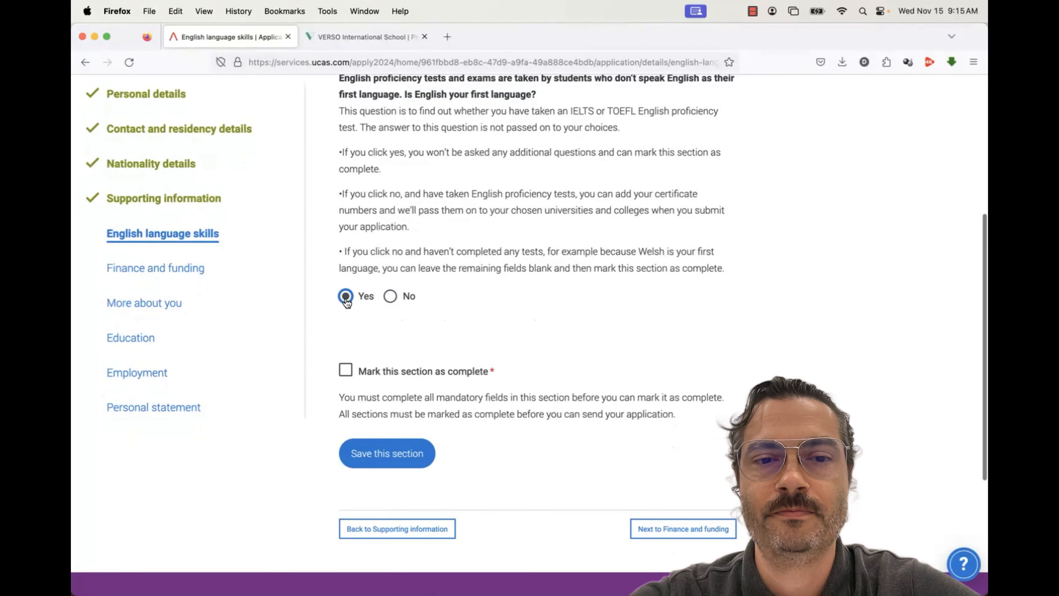
click(346, 370)
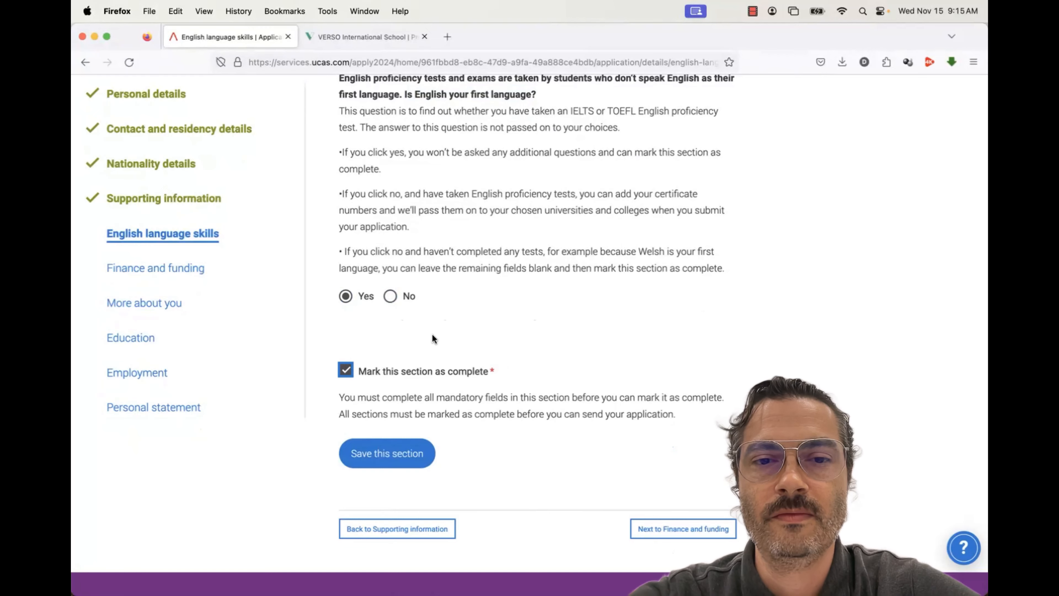
scroll(432, 334, up, 1)
scroll(432, 338, up, 1)
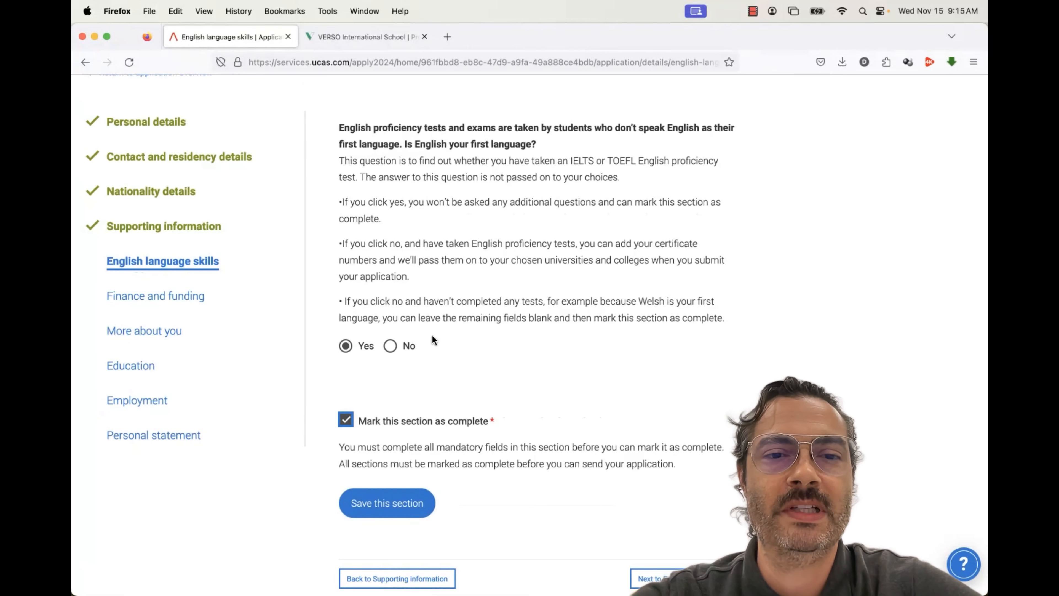
scroll(432, 335, down, 2)
click(384, 457)
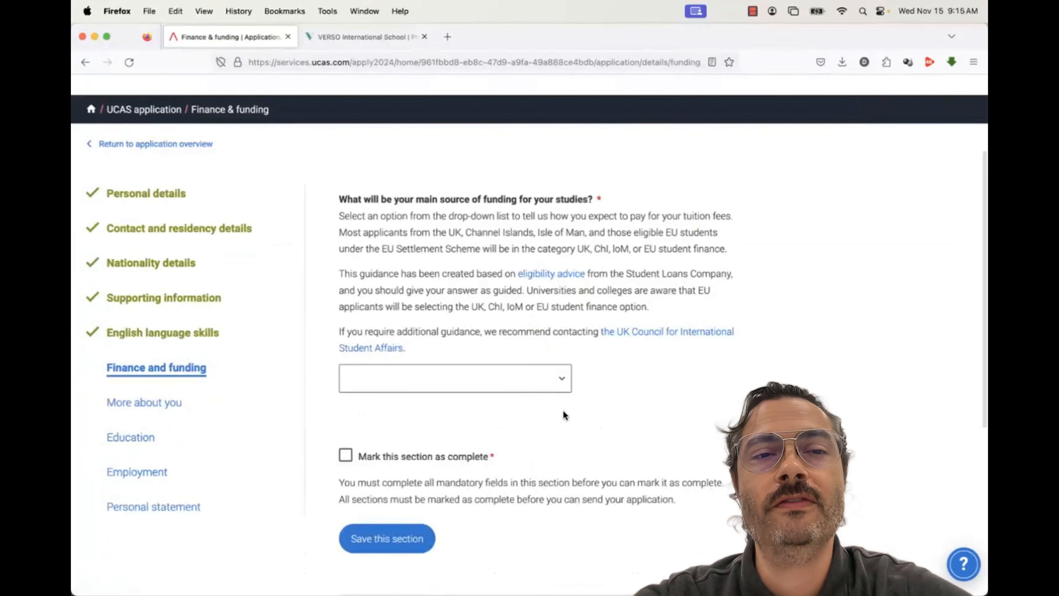
Choose Private finance as the funding source and save Finance and funding as complete
click(544, 382)
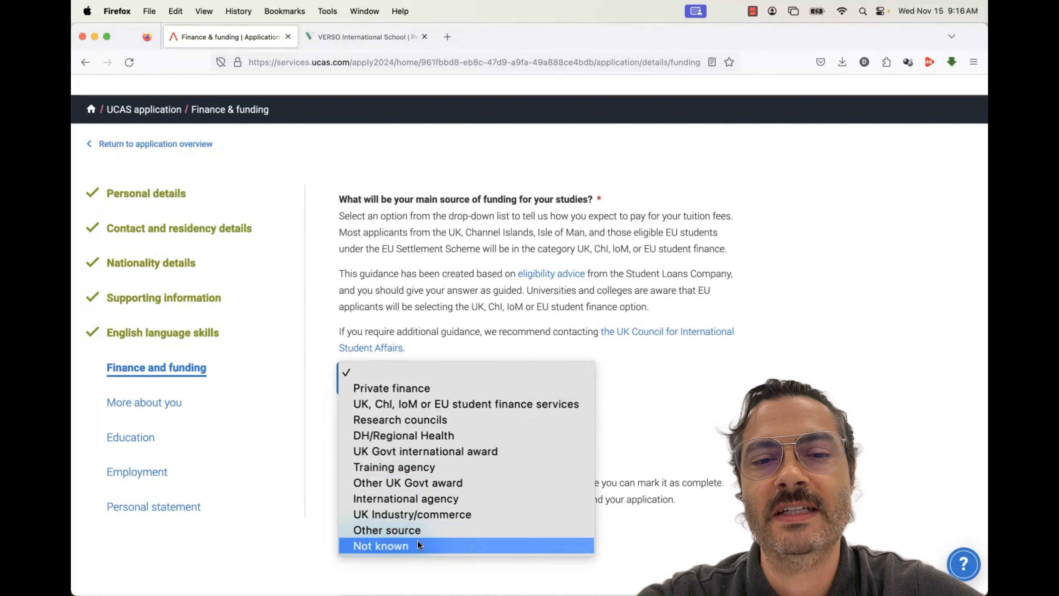
click(399, 392)
scroll(479, 419, down, 1)
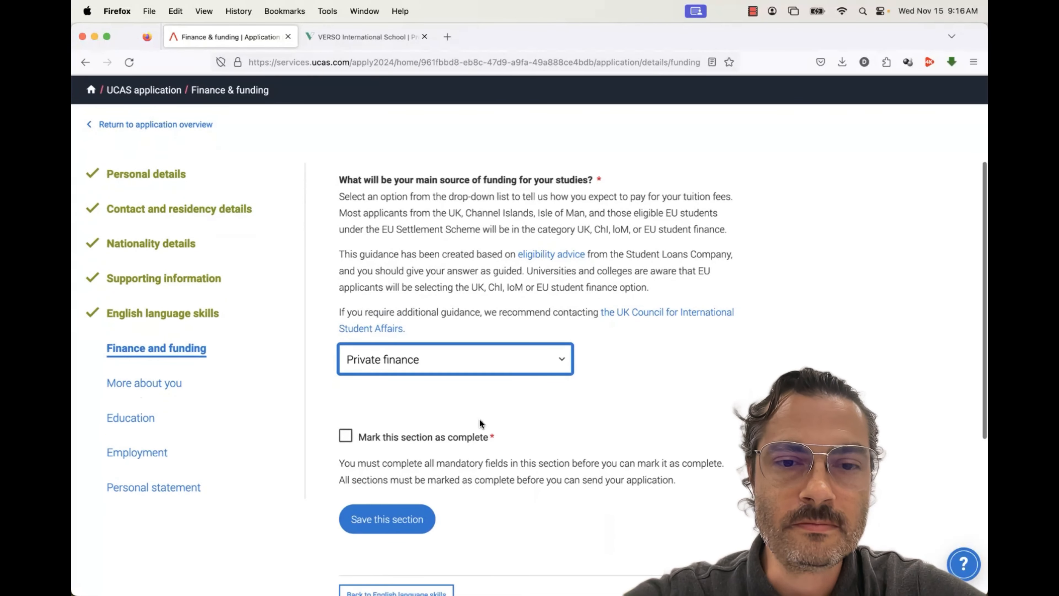
scroll(479, 420, down, 2)
click(346, 387)
click(377, 459)
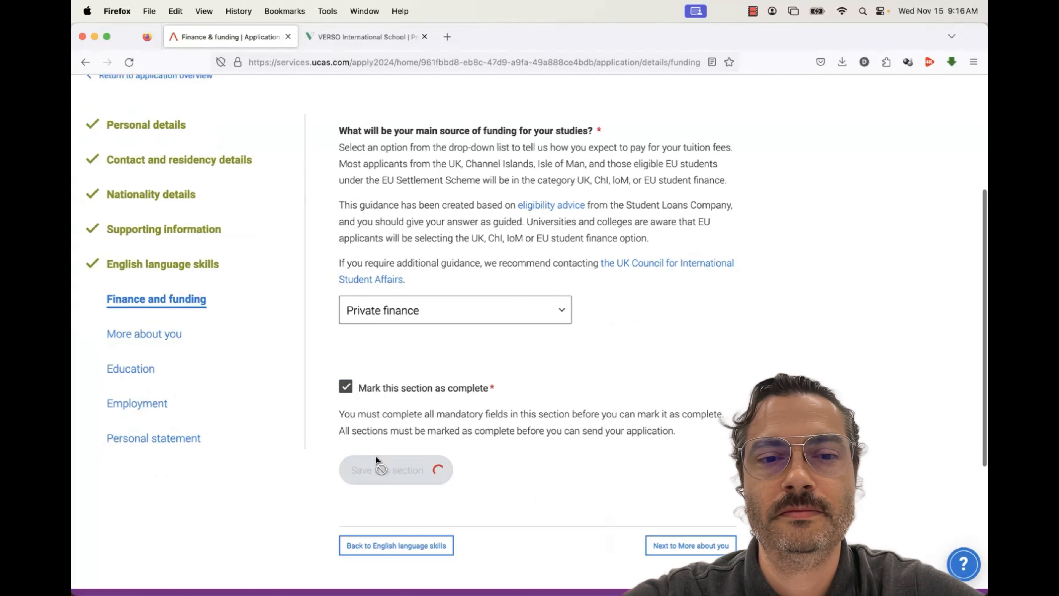
scroll(271, 375, down, 2)
In More about you, expand the options for the disability and long-term condition question
click(171, 300)
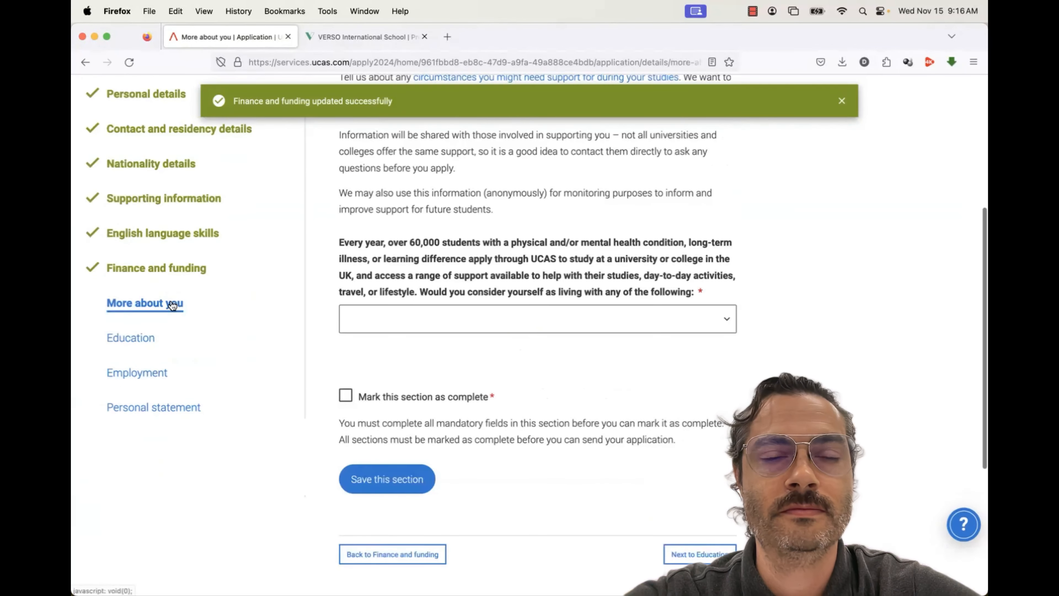
scroll(403, 338, up, 2)
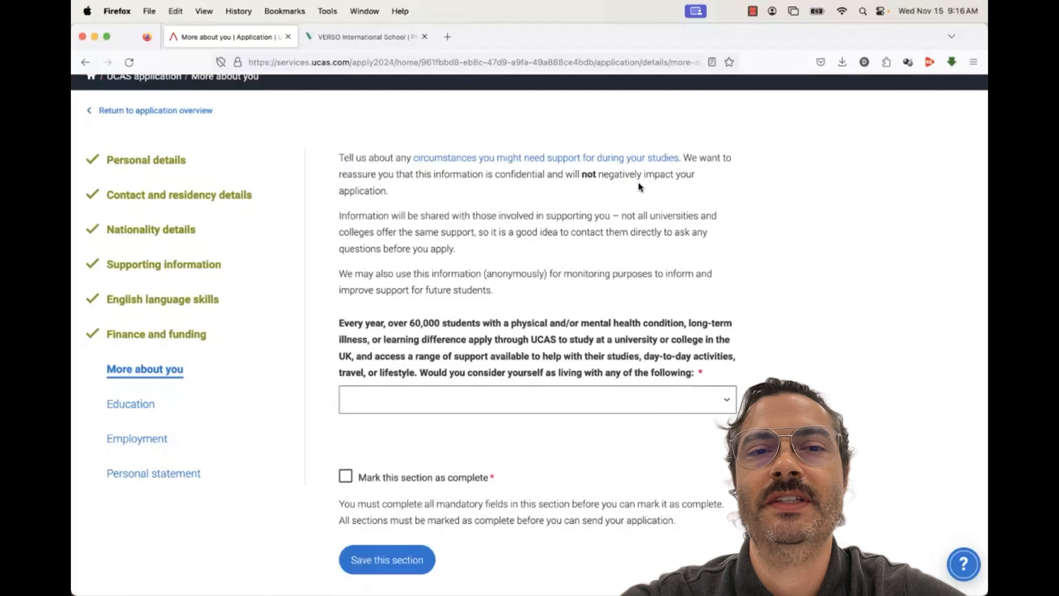
drag(496, 174, 639, 184)
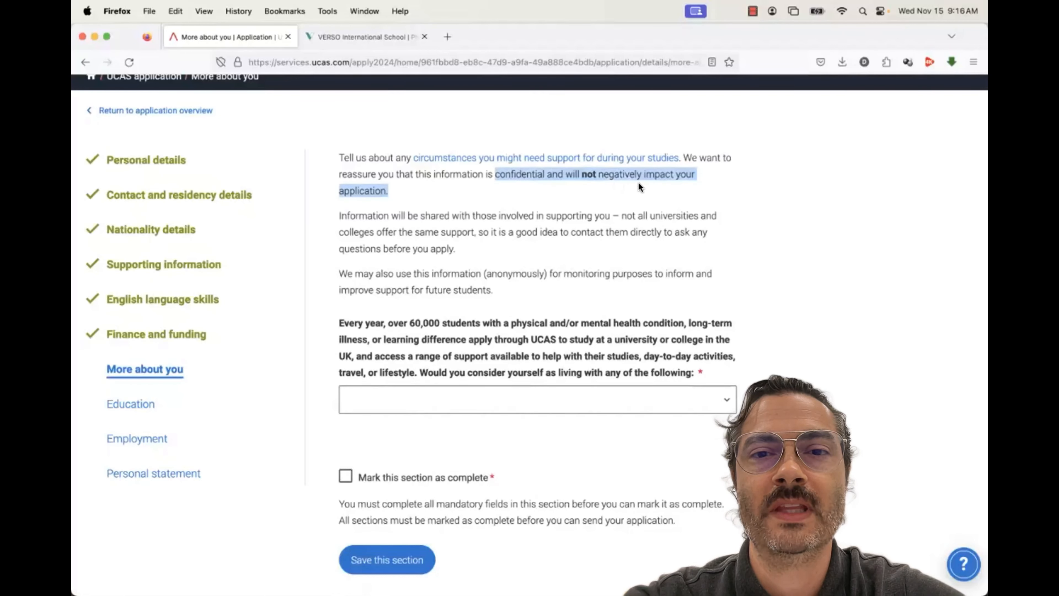
click(630, 211)
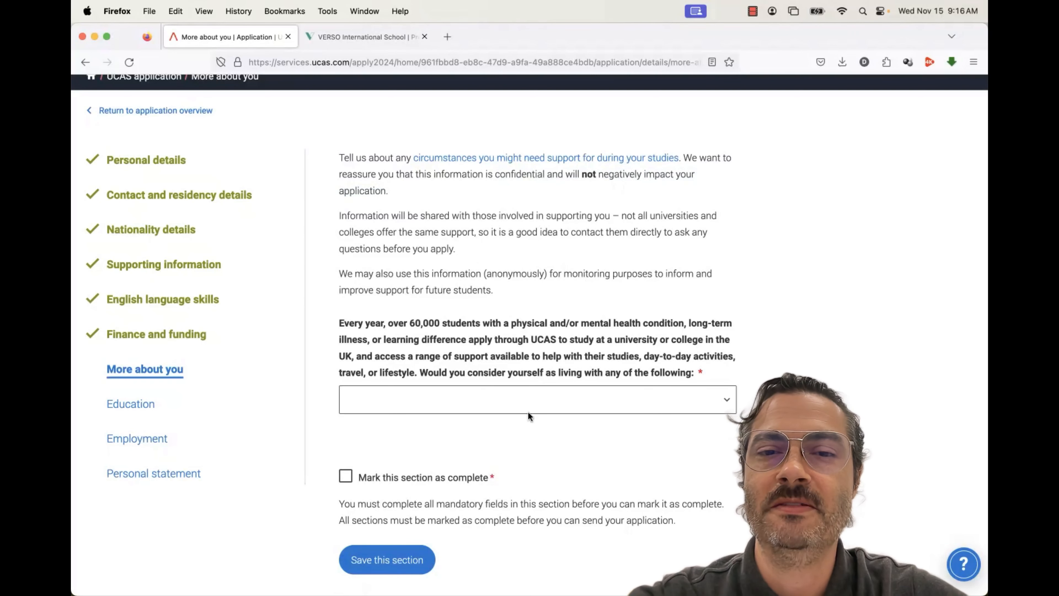
click(524, 402)
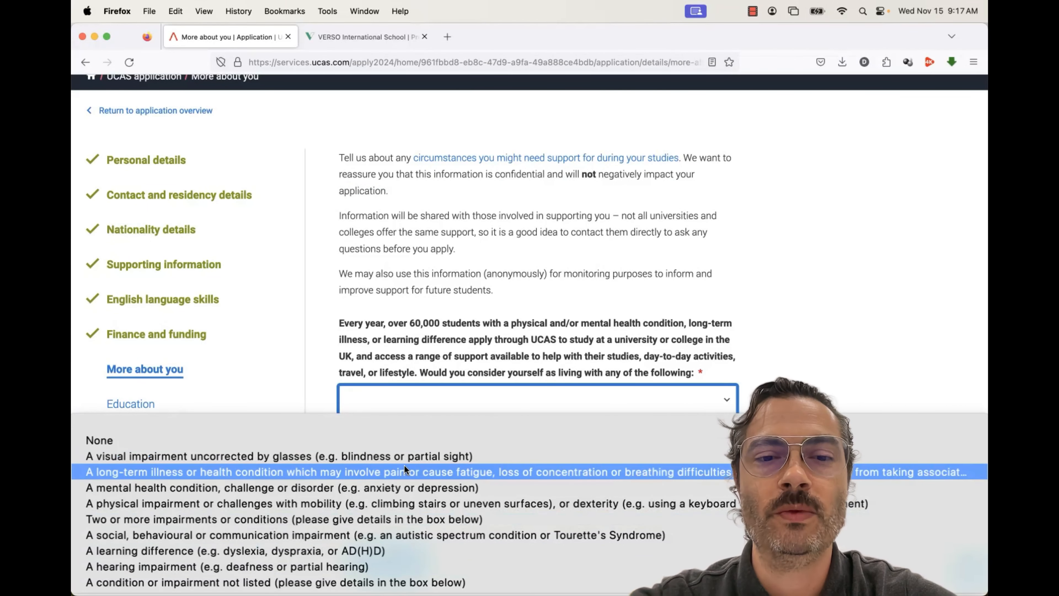
Set the disability answer to None, after trying two or more conditions and erasing trial details
click(399, 519)
click(428, 492)
scroll(428, 492, down, 2)
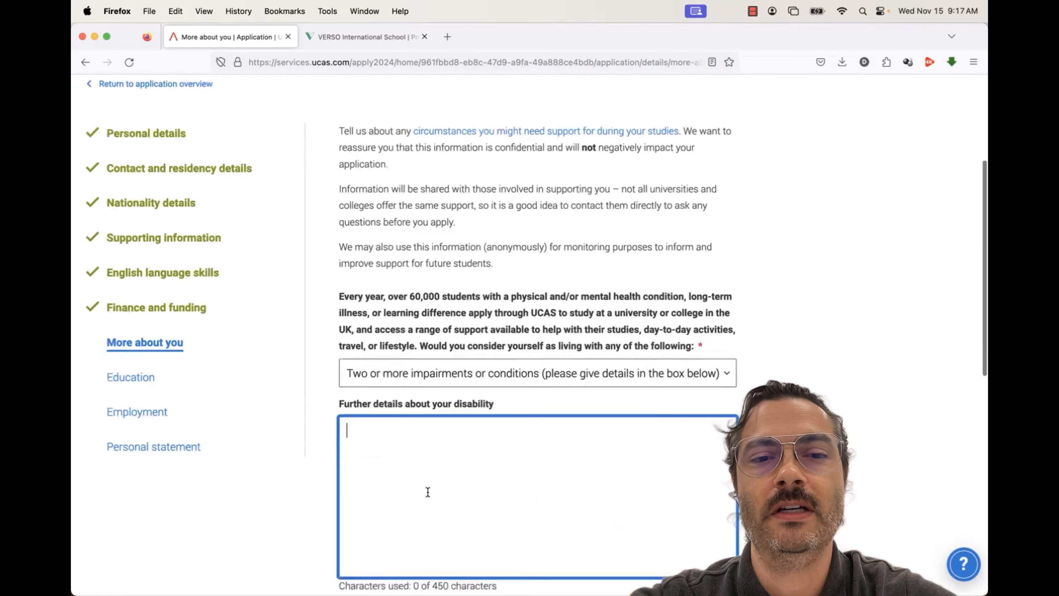
text(fsdsfjdssfds)
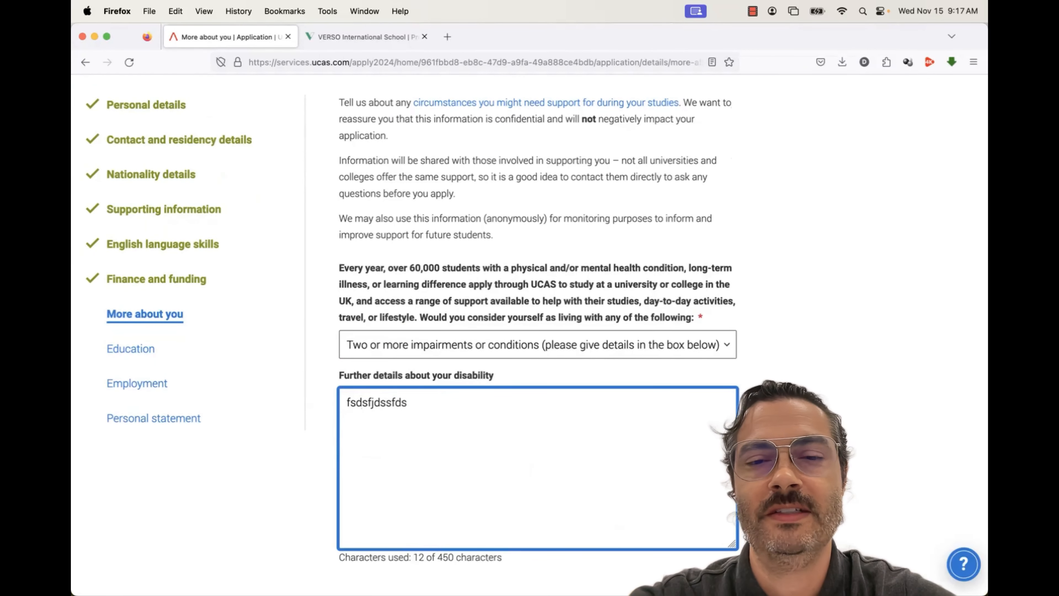
key(BackSpace)
key(BackSpace)
key(BackSpace)
key(BackSpace)
key(BackSpace)
key(BackSpace)
key(BackSpace)
key(BackSpace)
key(BackSpace)
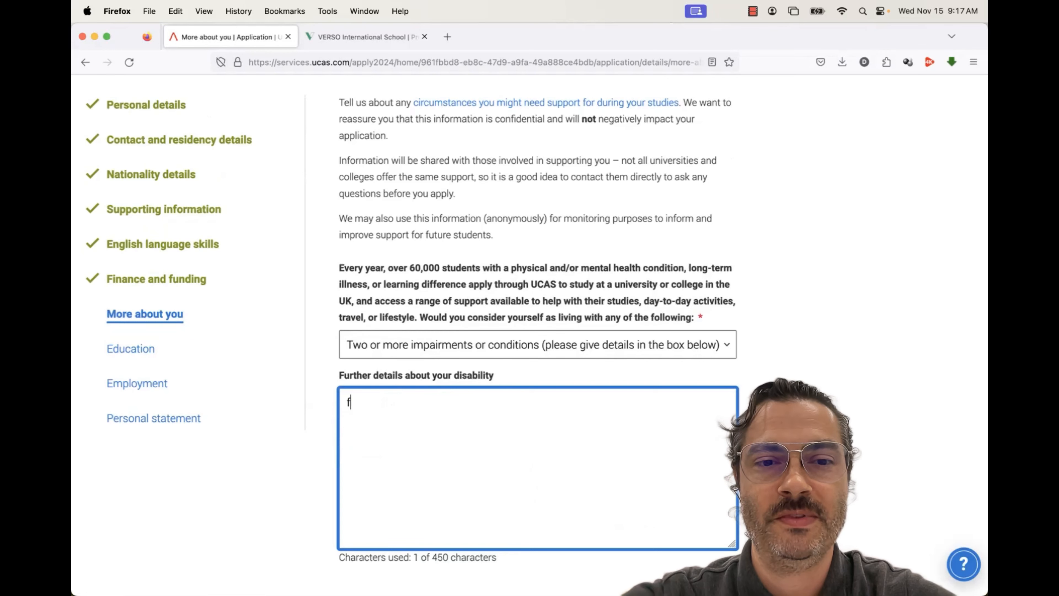
click(392, 349)
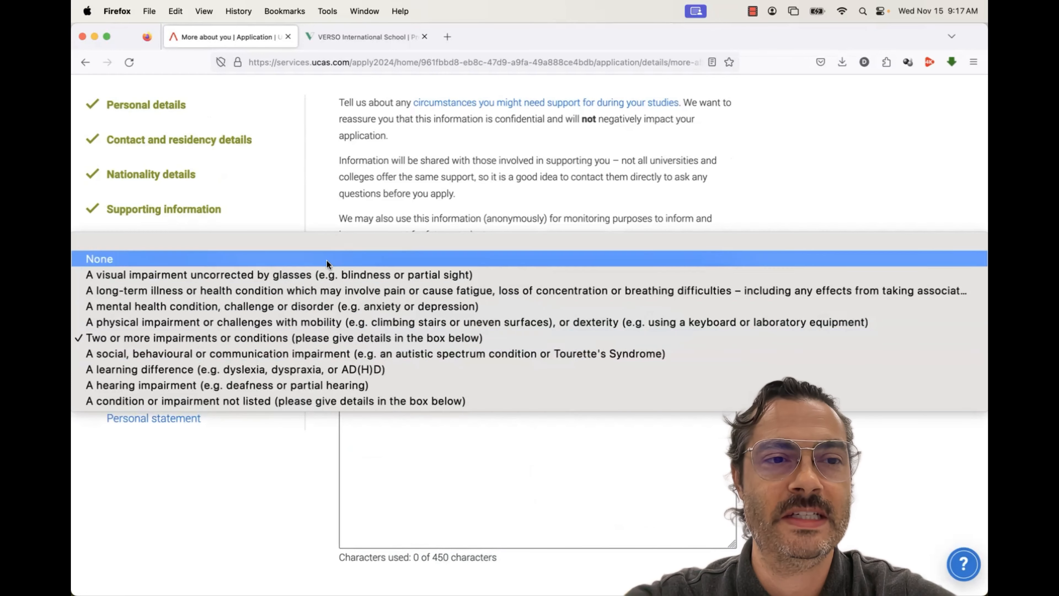
key(Return)
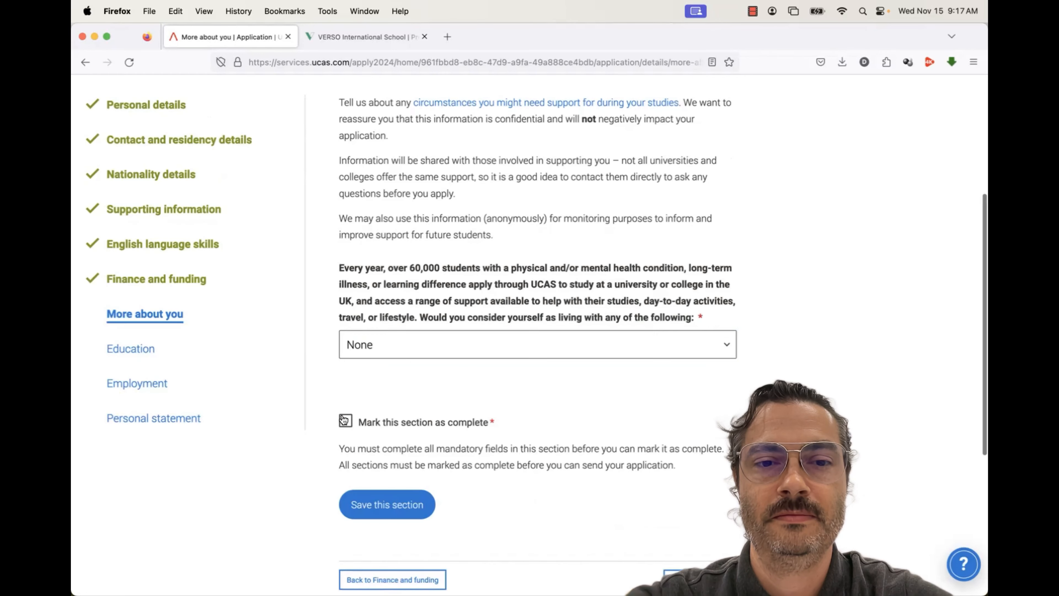
Save More about you as complete and go to the Education section
click(344, 418)
scroll(321, 442, down, 2)
click(371, 464)
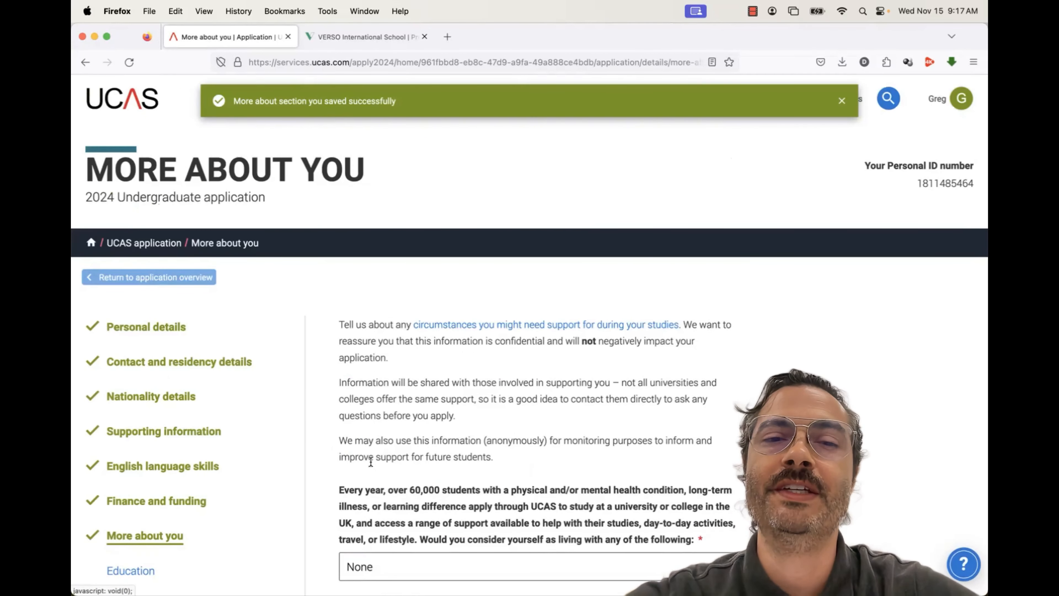
scroll(292, 443, down, 4)
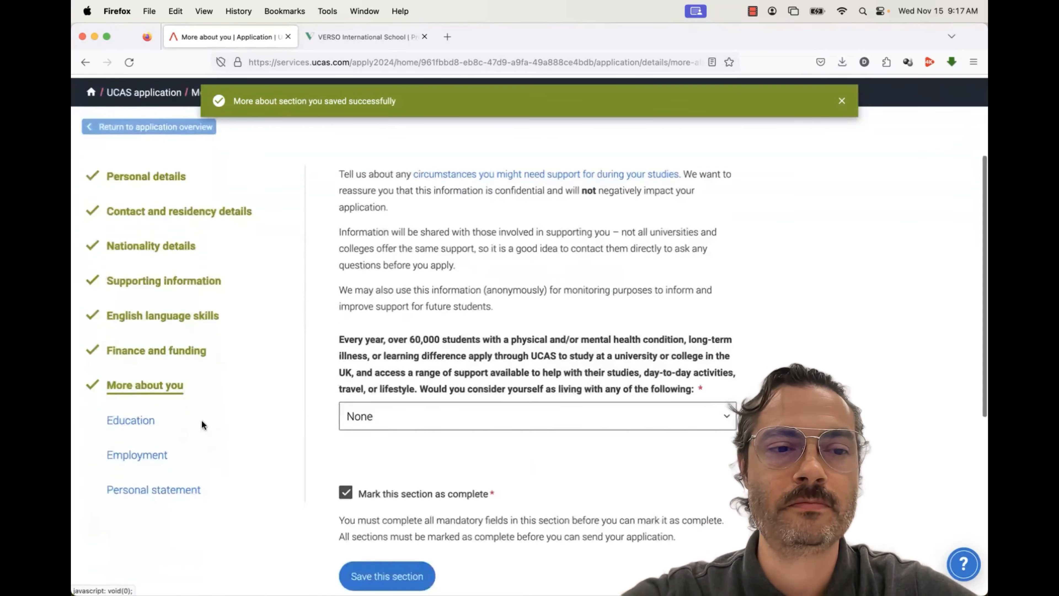
click(121, 426)
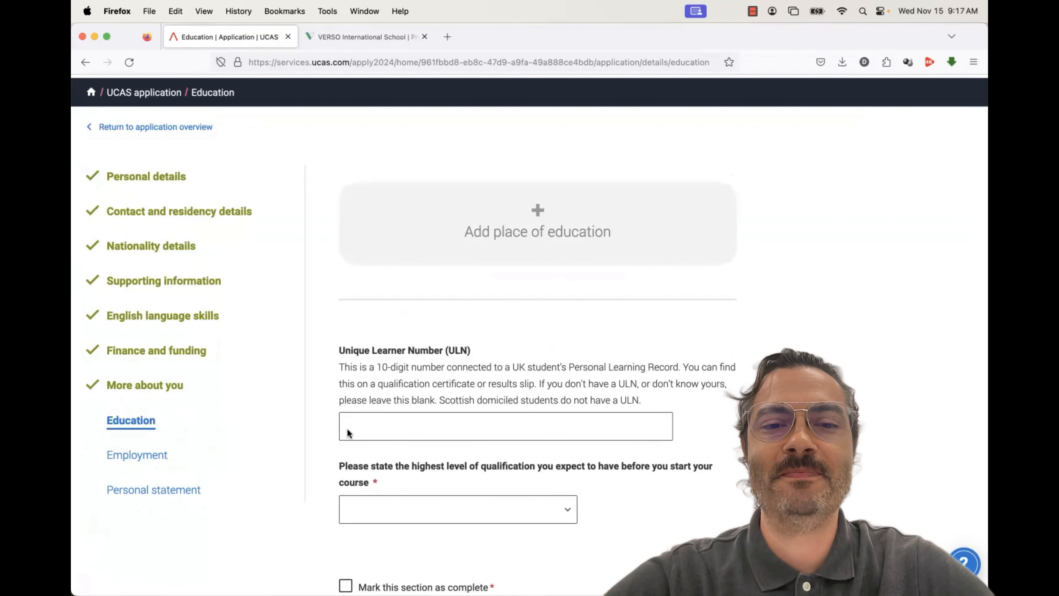
scroll(347, 432, down, 2)
Add Verso International School as a new place of education with an end date of 06/2024
scroll(348, 433, up, 1)
click(492, 220)
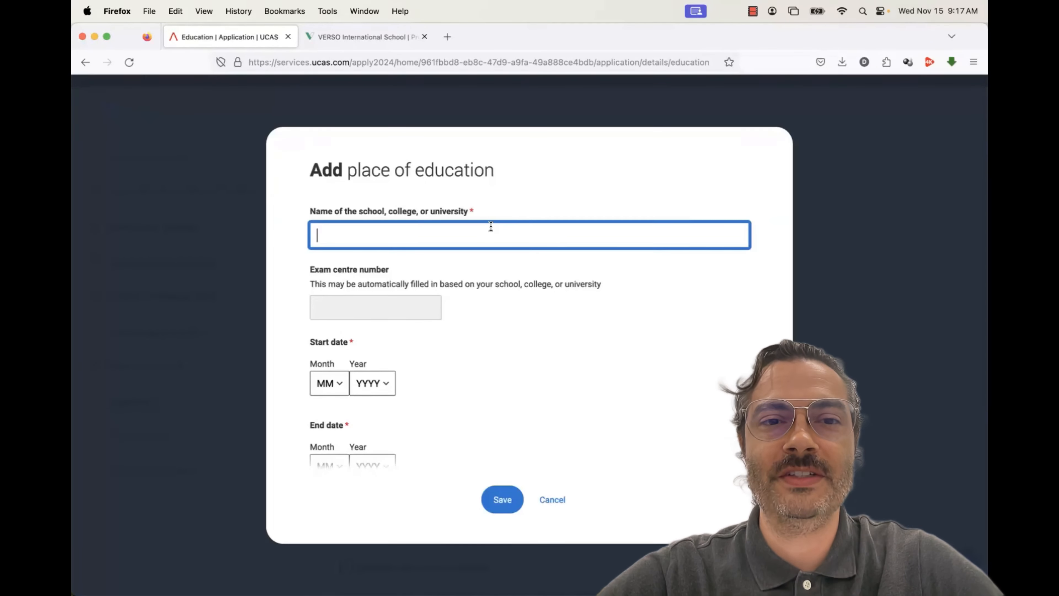
text(Verso)
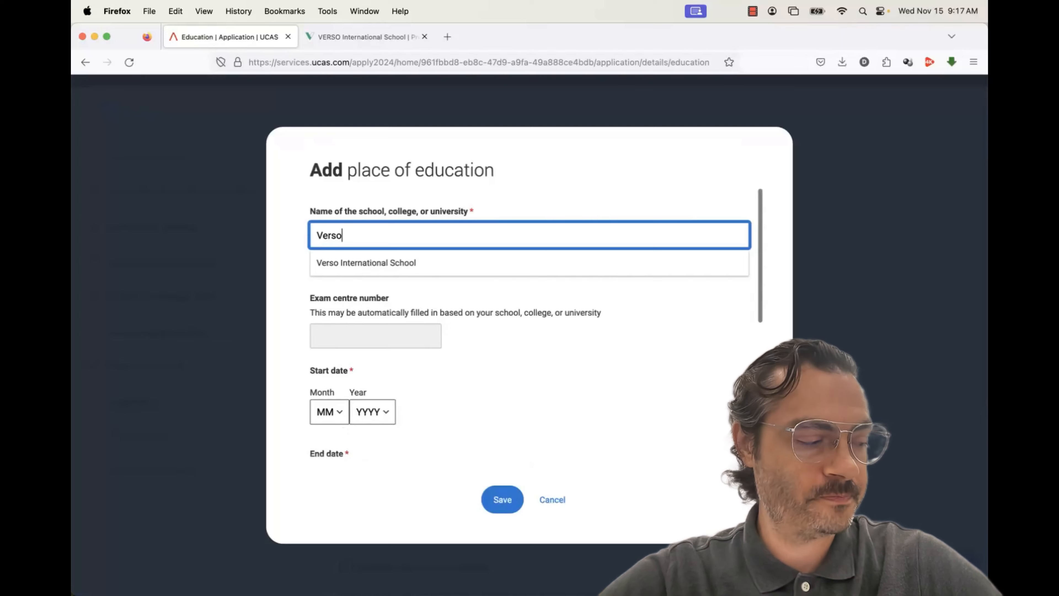
click(484, 262)
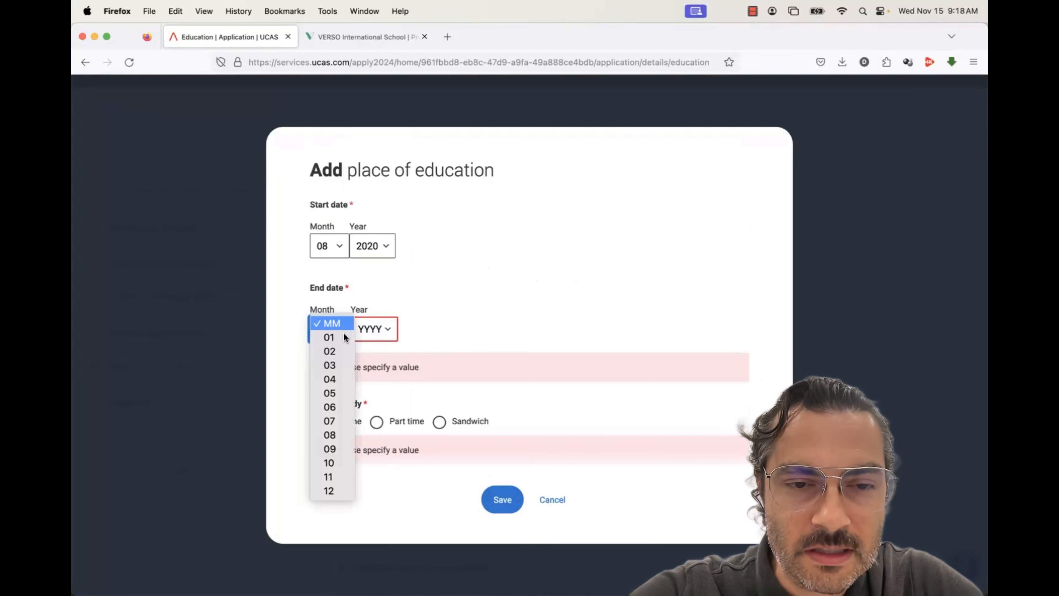
click(341, 405)
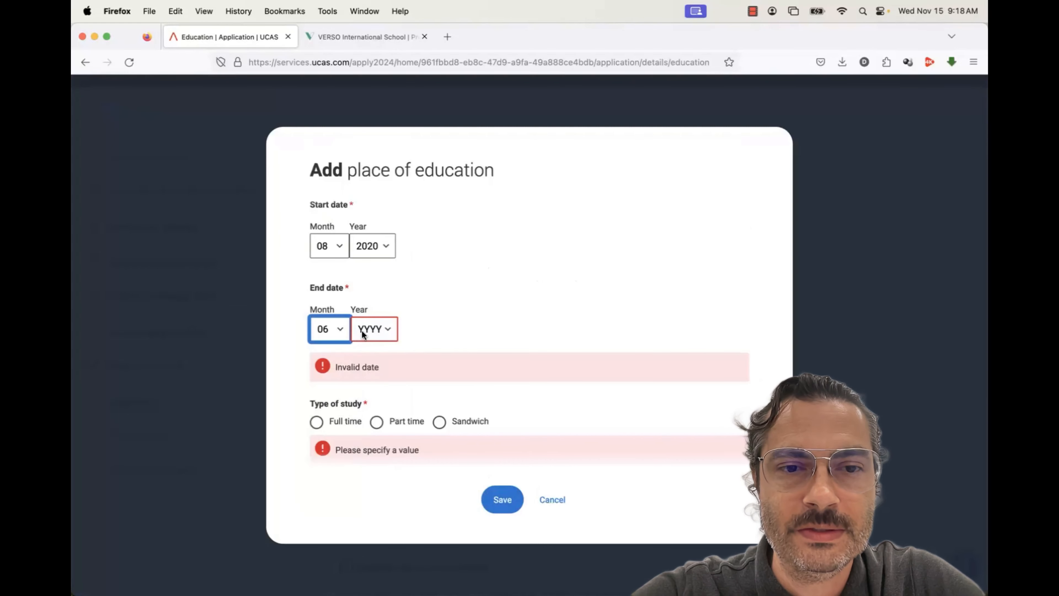
click(362, 331)
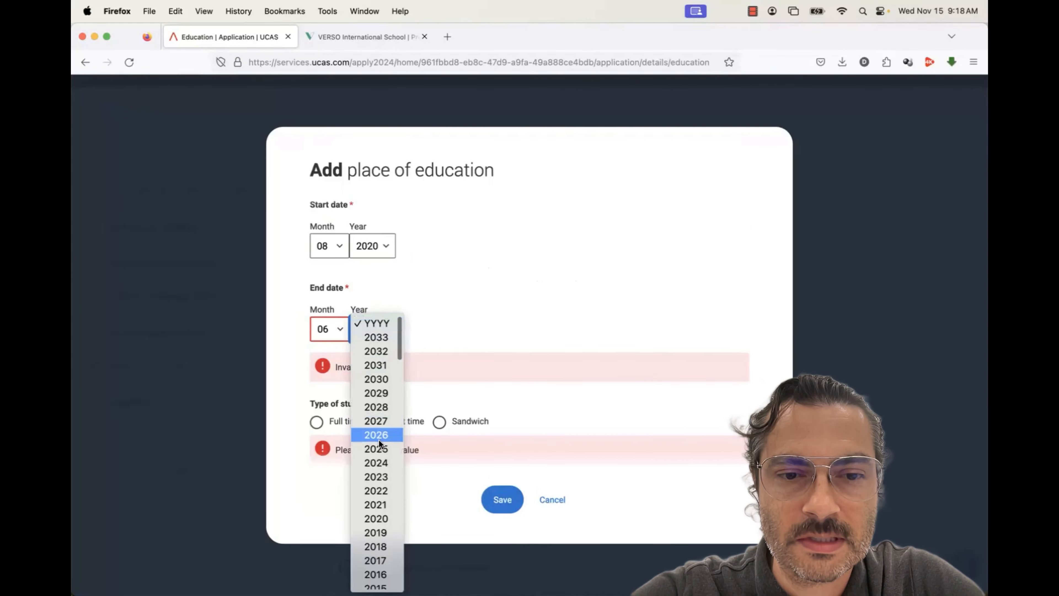
click(377, 462)
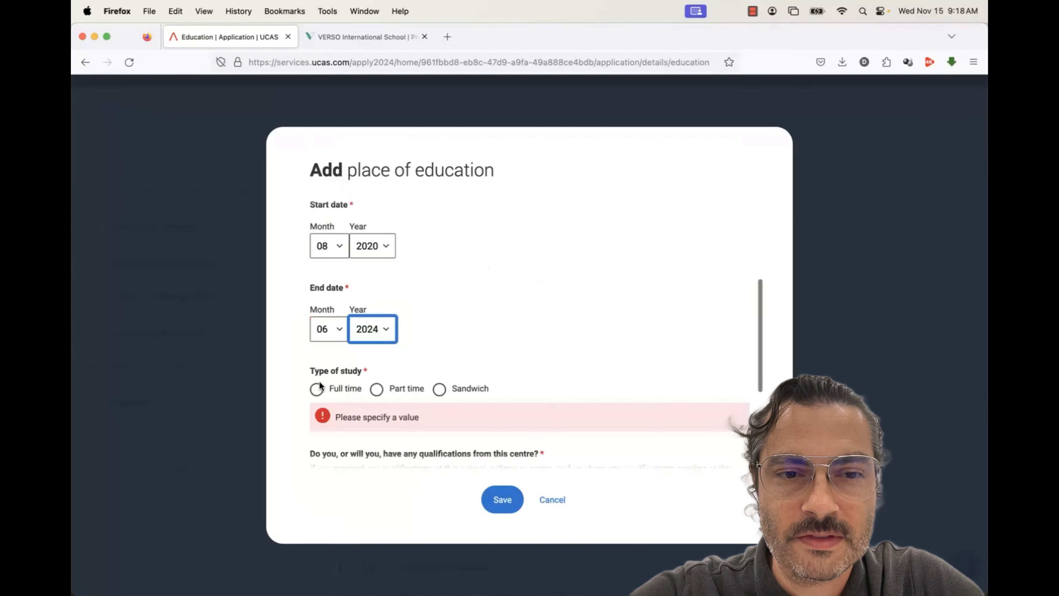
Set the study type to Full time and answer Yes to having qualifications from this school
scroll(501, 363, down, 3)
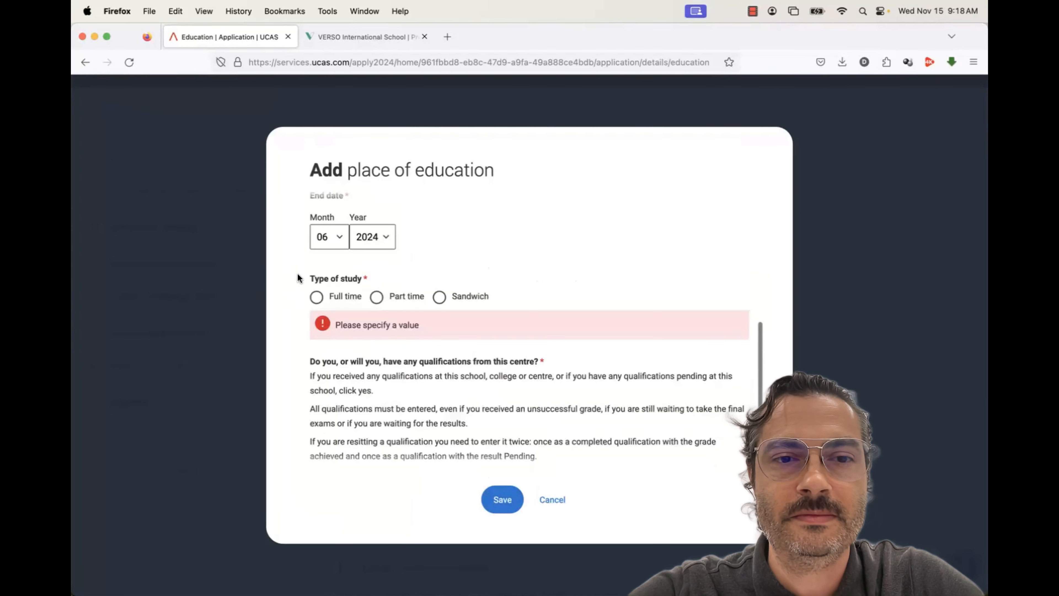
click(313, 272)
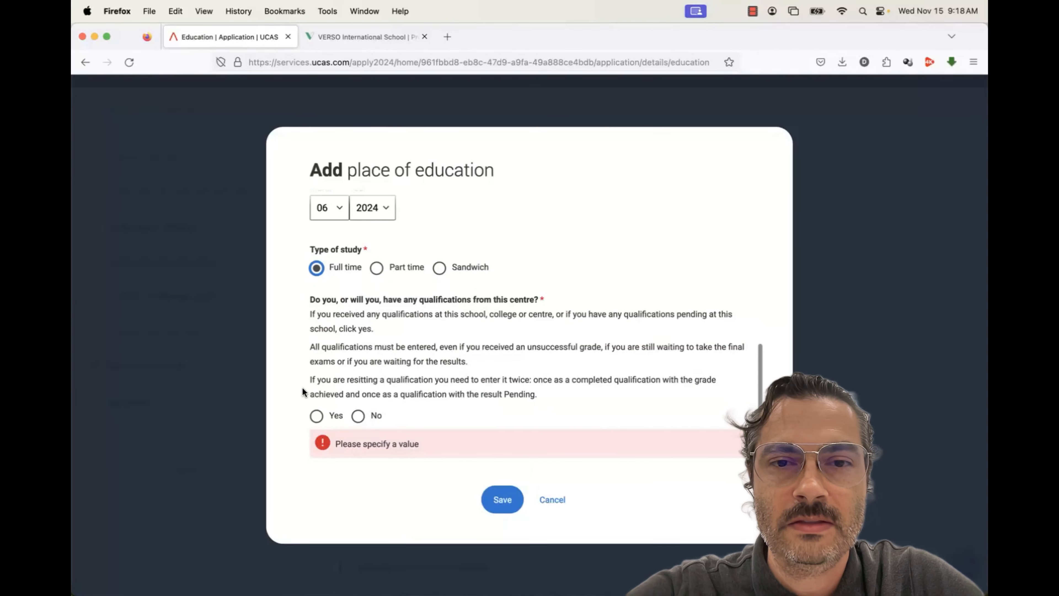
scroll(309, 392, down, 1)
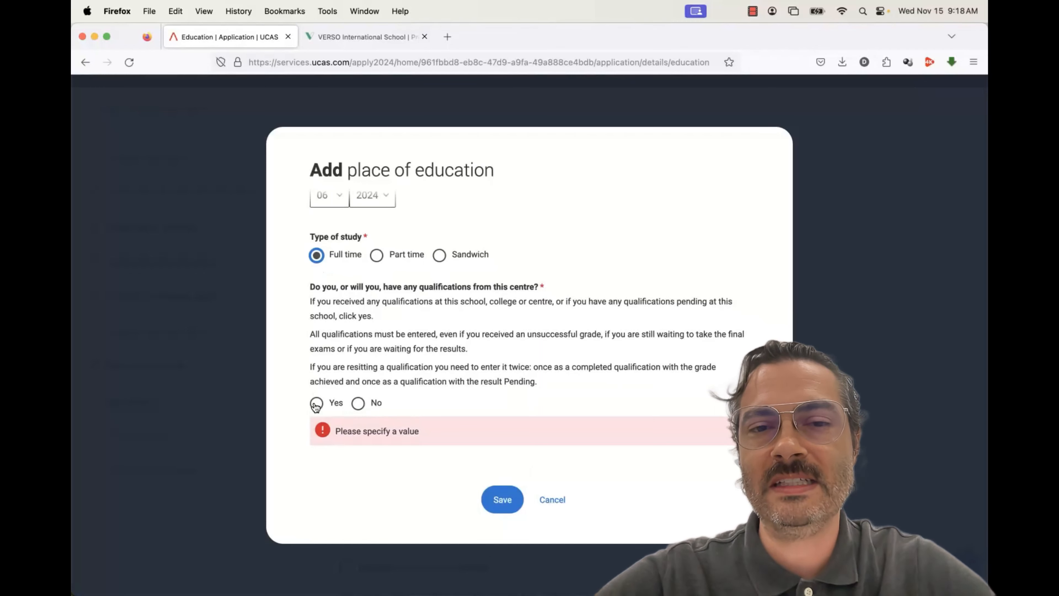
click(316, 404)
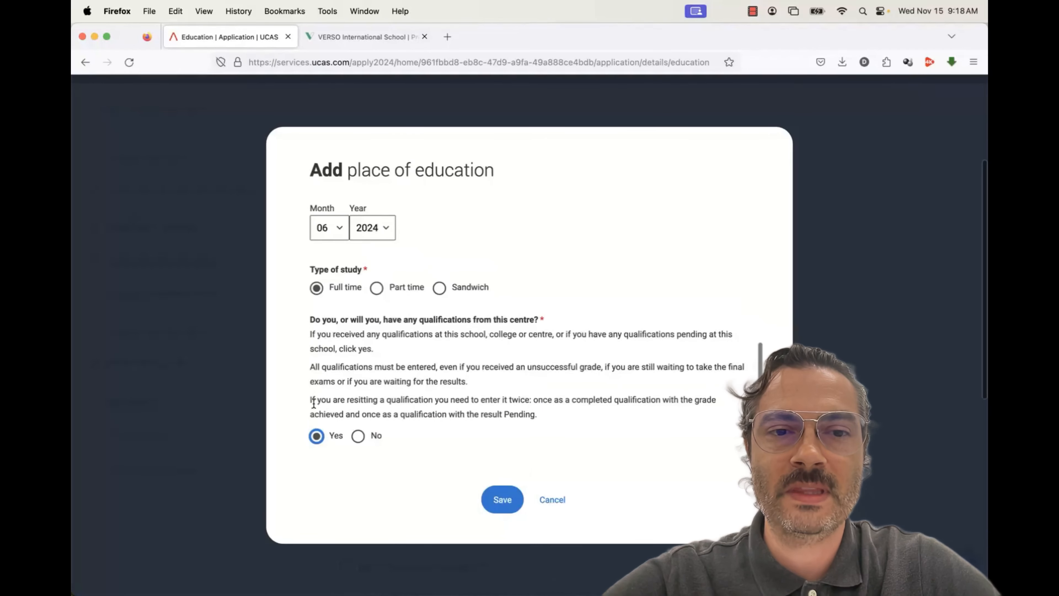
scroll(313, 403, up, 10)
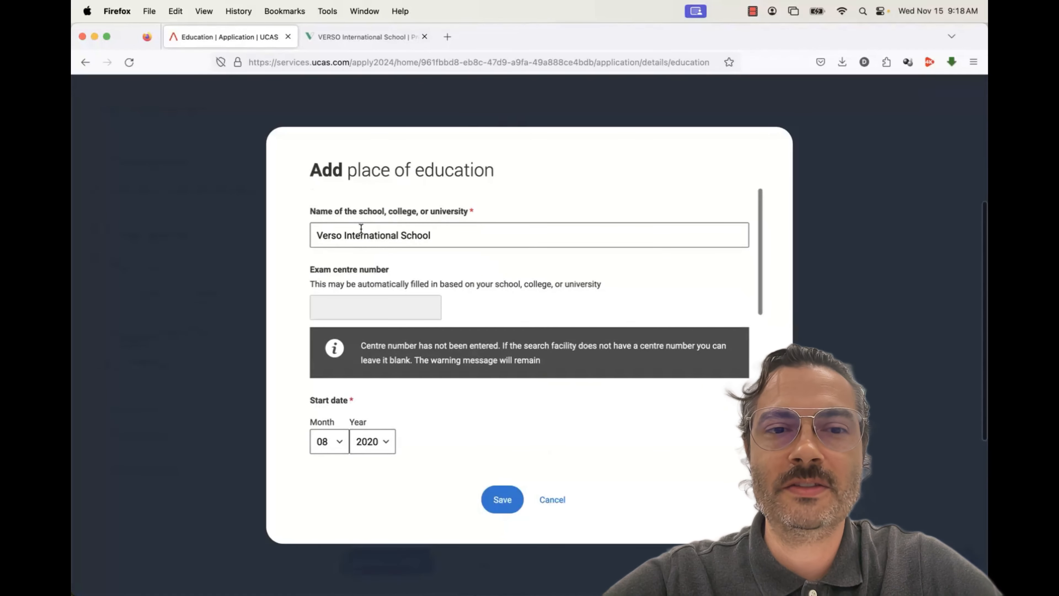
scroll(326, 414, down, 5)
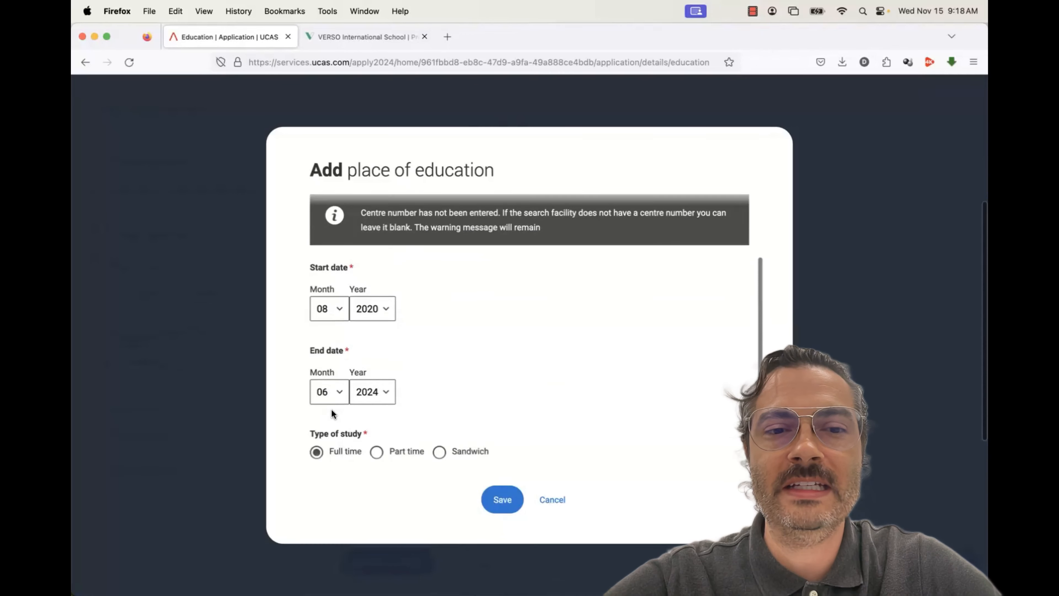
scroll(331, 409, down, 3)
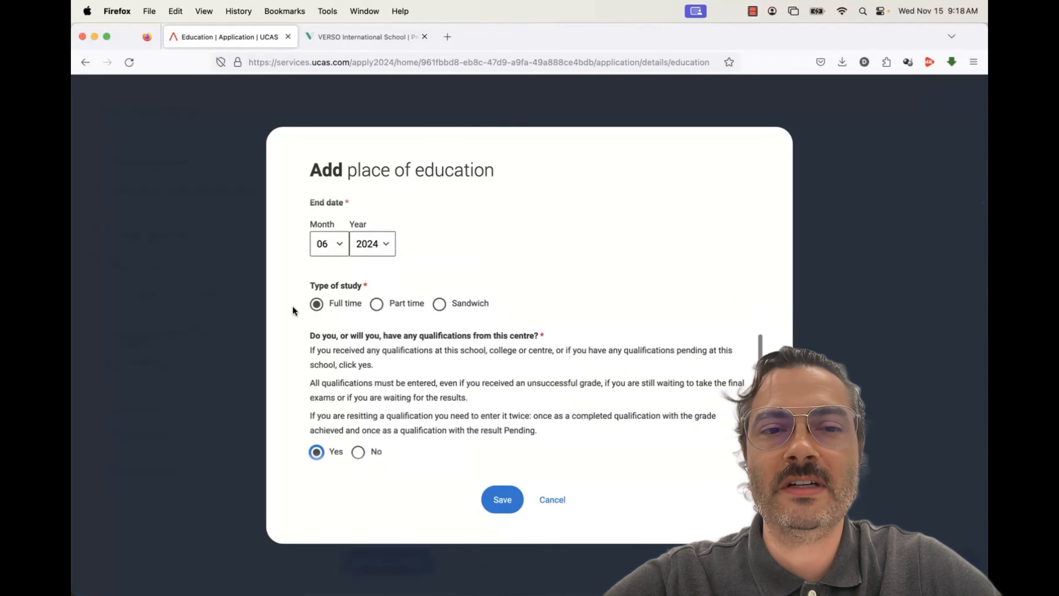
scroll(314, 406, down, 1)
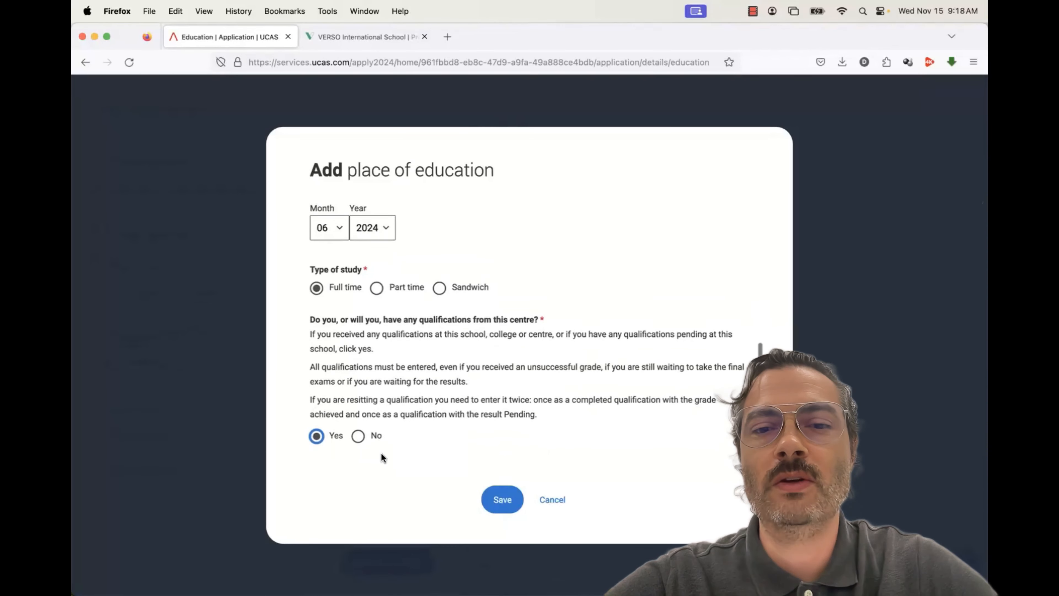
Save the Verso International School entry and choose Below honours degree level as the highest qualification
click(496, 504)
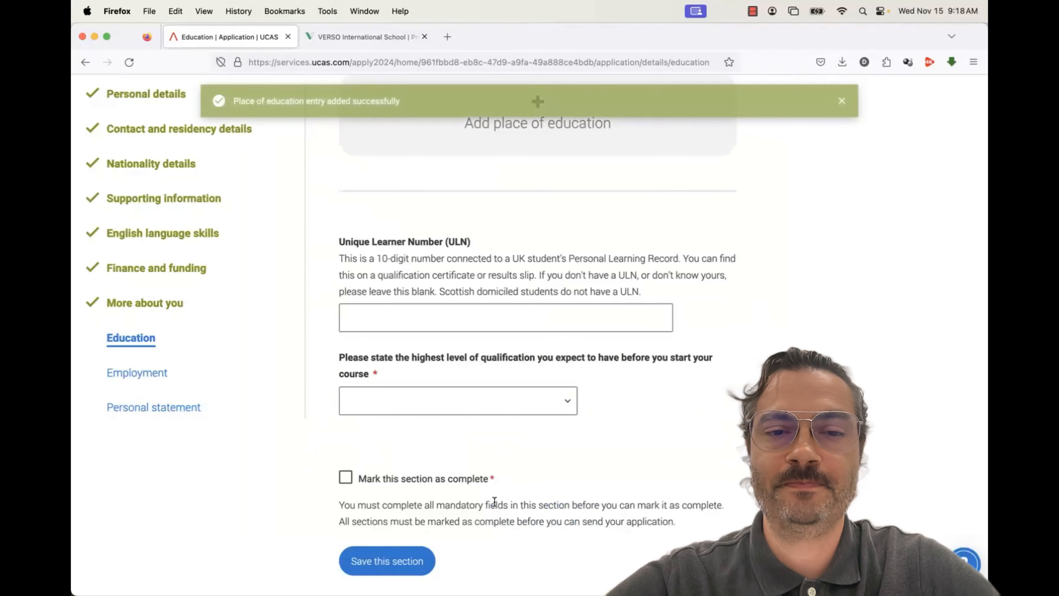
scroll(500, 485, up, 6)
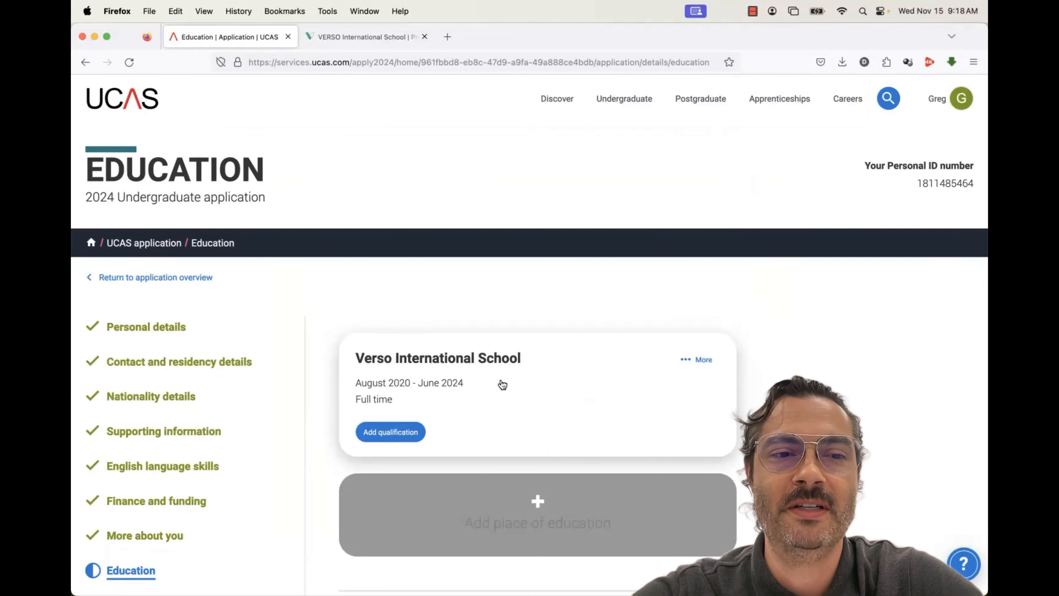
scroll(680, 481, down, 2)
scroll(680, 480, down, 8)
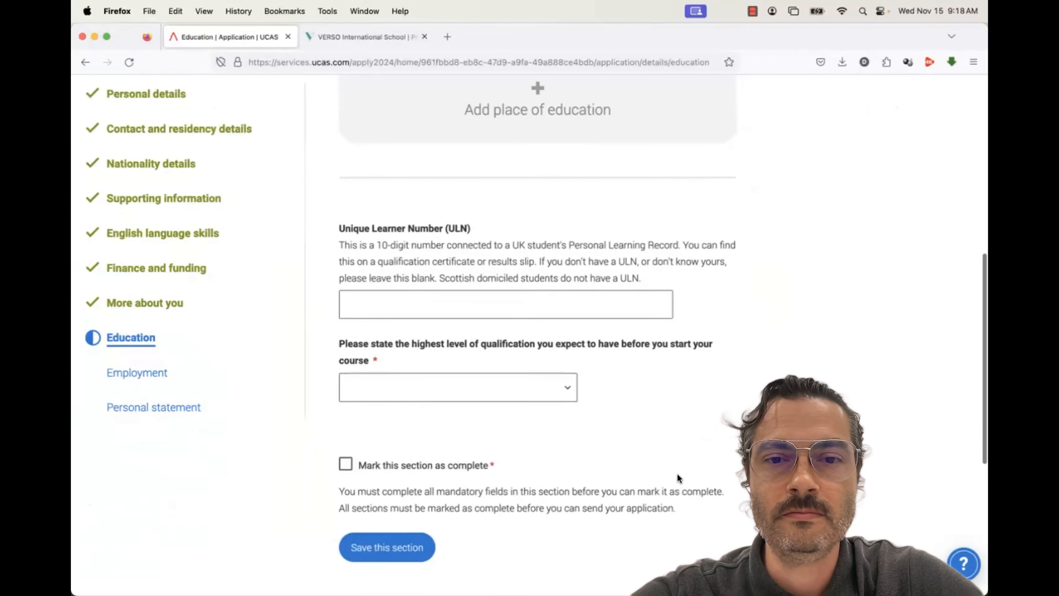
click(489, 391)
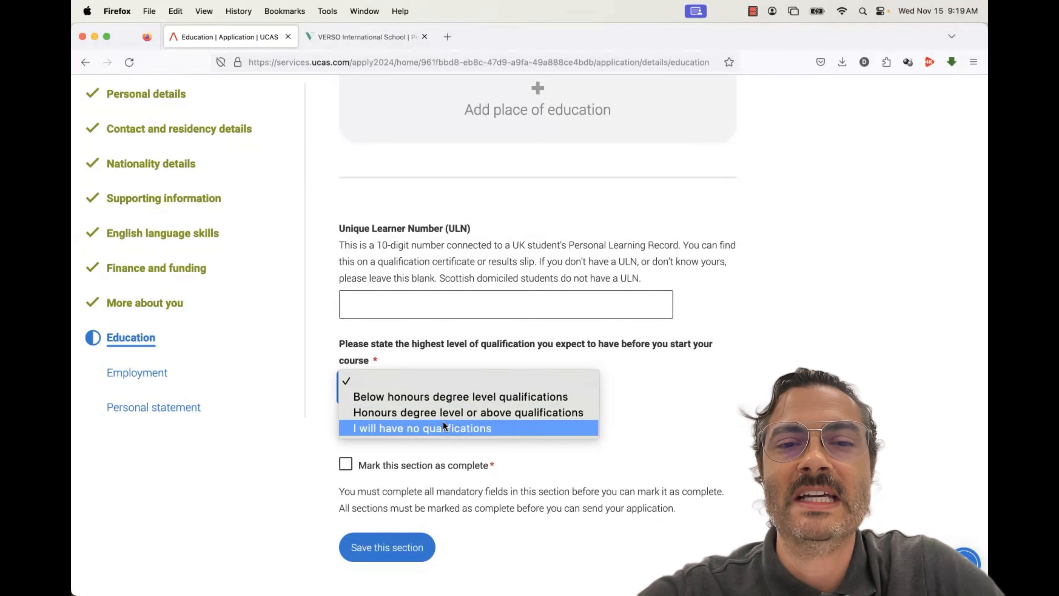
click(435, 397)
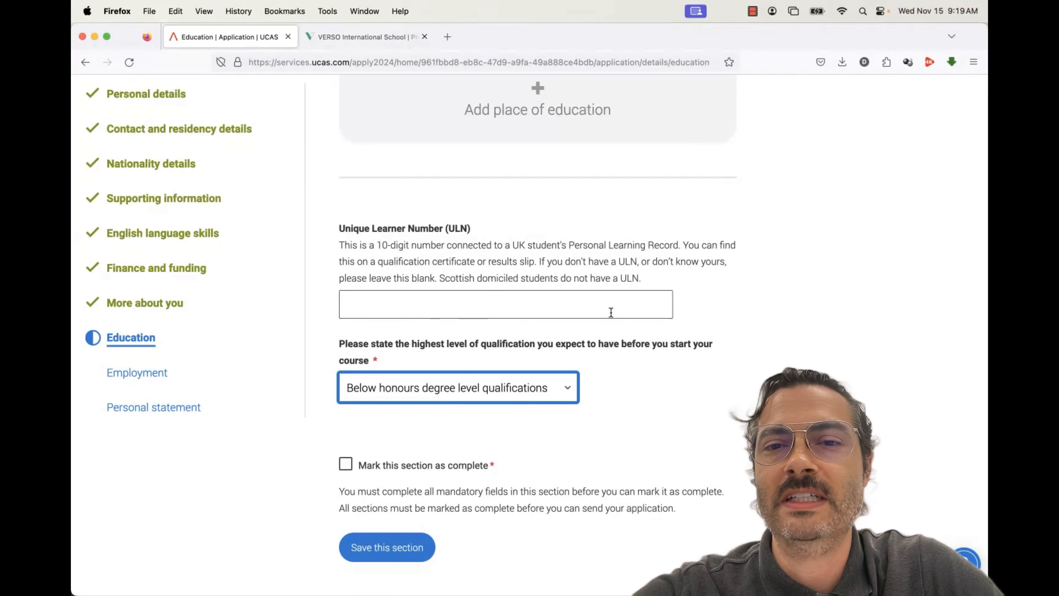
scroll(647, 318, down, 3)
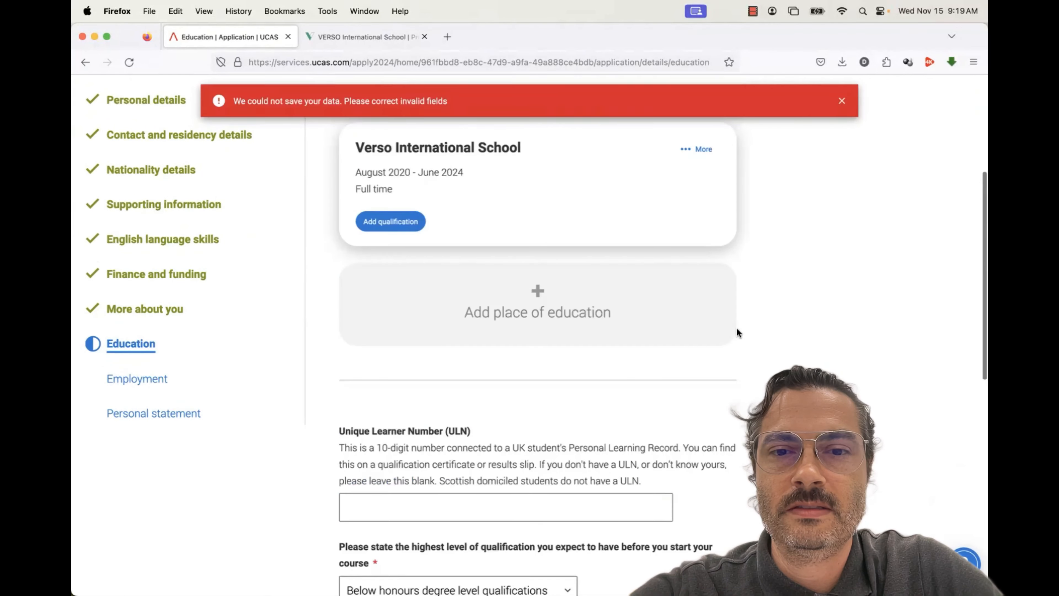
scroll(670, 376, up, 2)
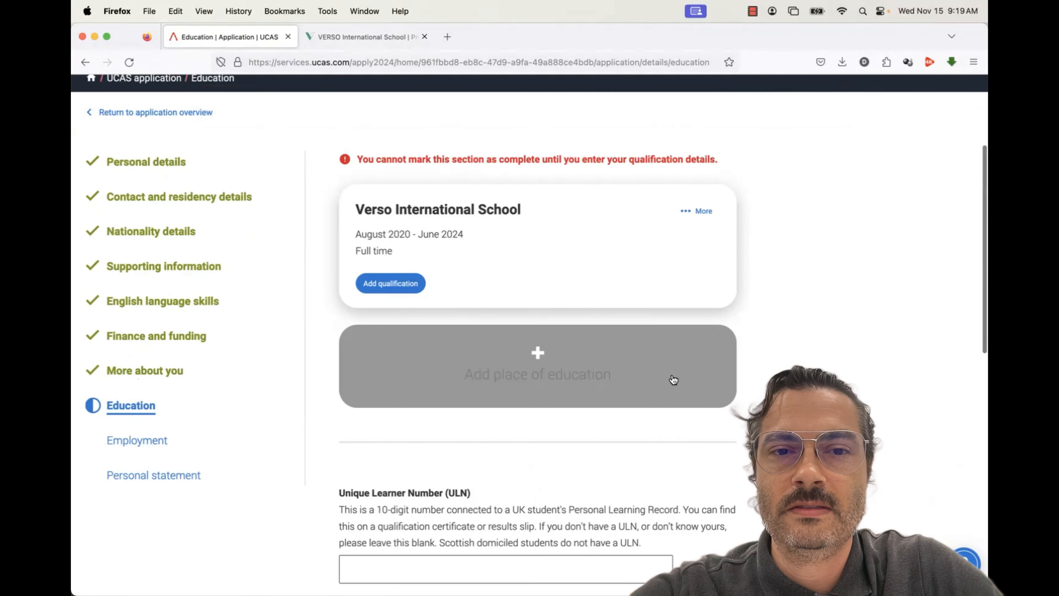
Start adding a qualification without saving the page and search qualifications for 'advance'
click(391, 283)
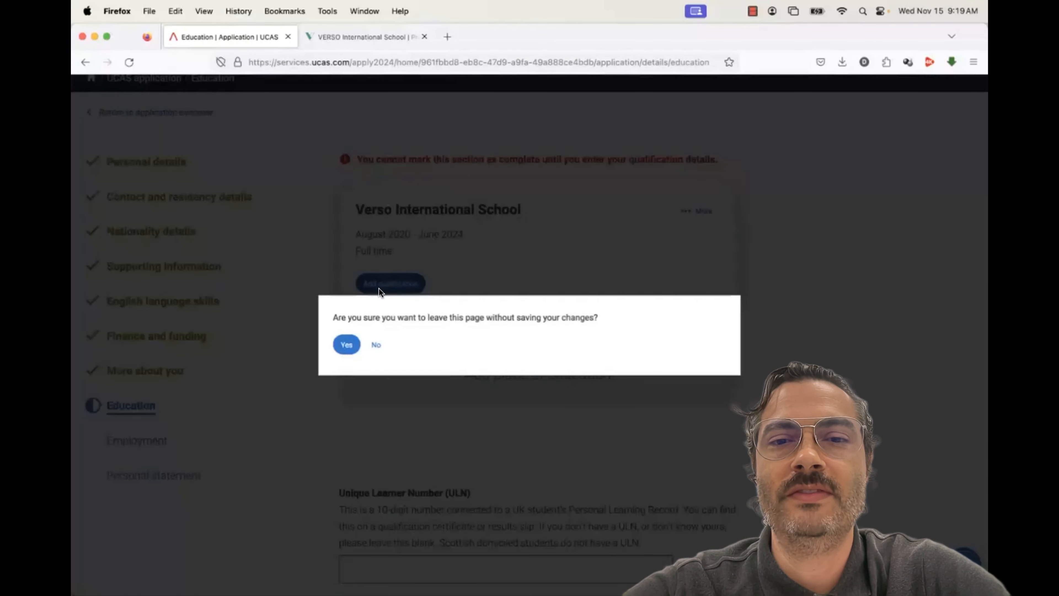
click(346, 346)
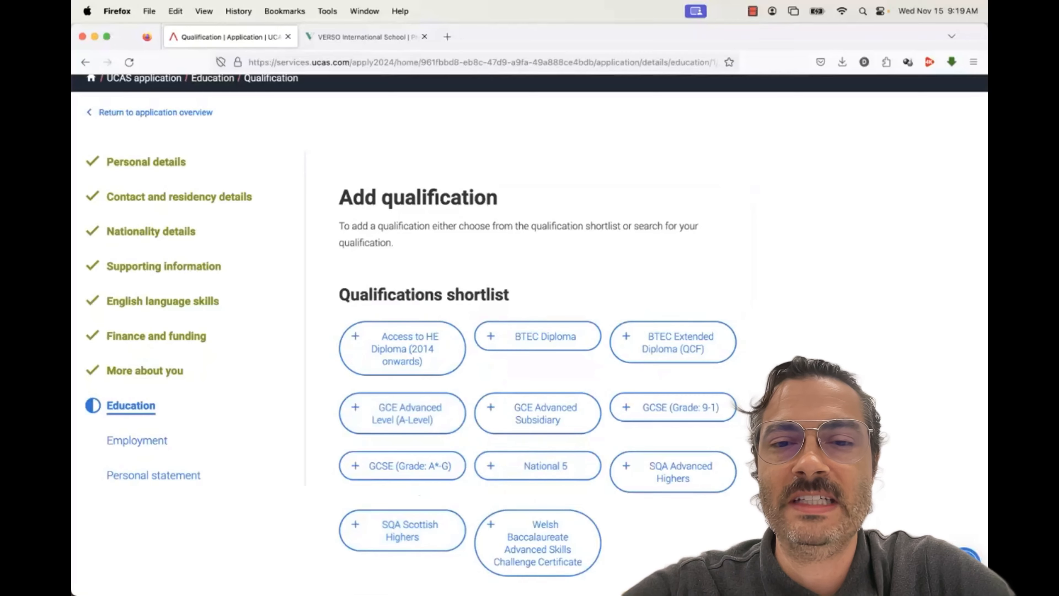
scroll(630, 369, down, 5)
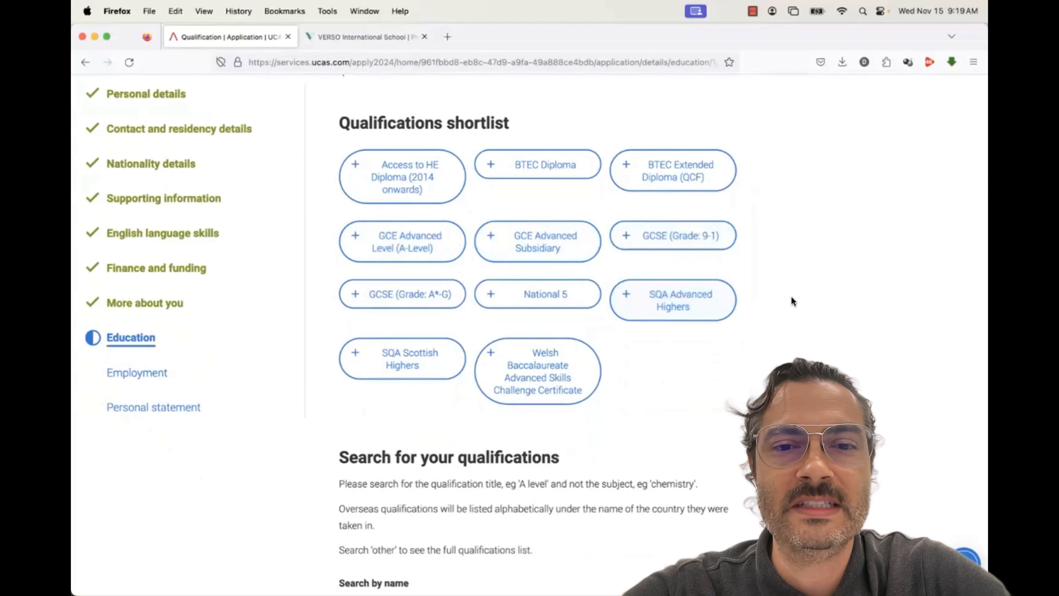
scroll(793, 300, down, 10)
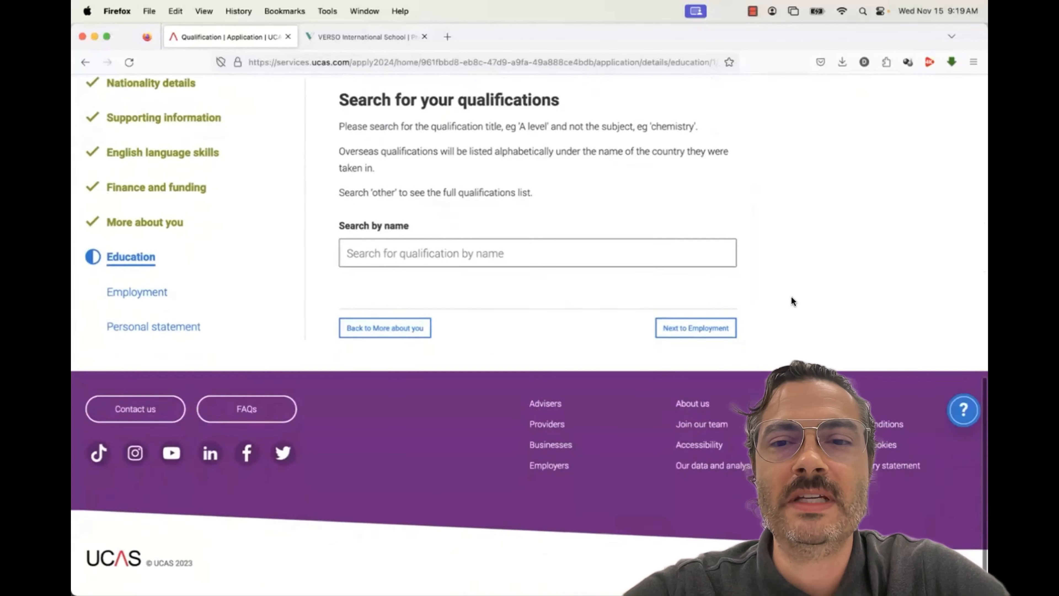
click(466, 249)
text(advanced)
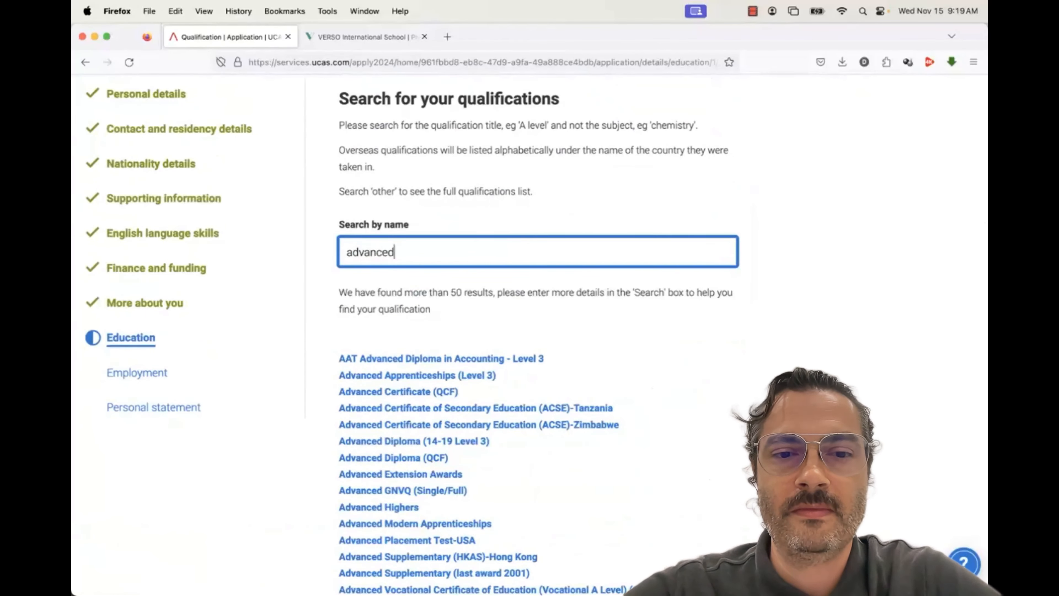
scroll(625, 386, down, 2)
scroll(625, 388, down, 1)
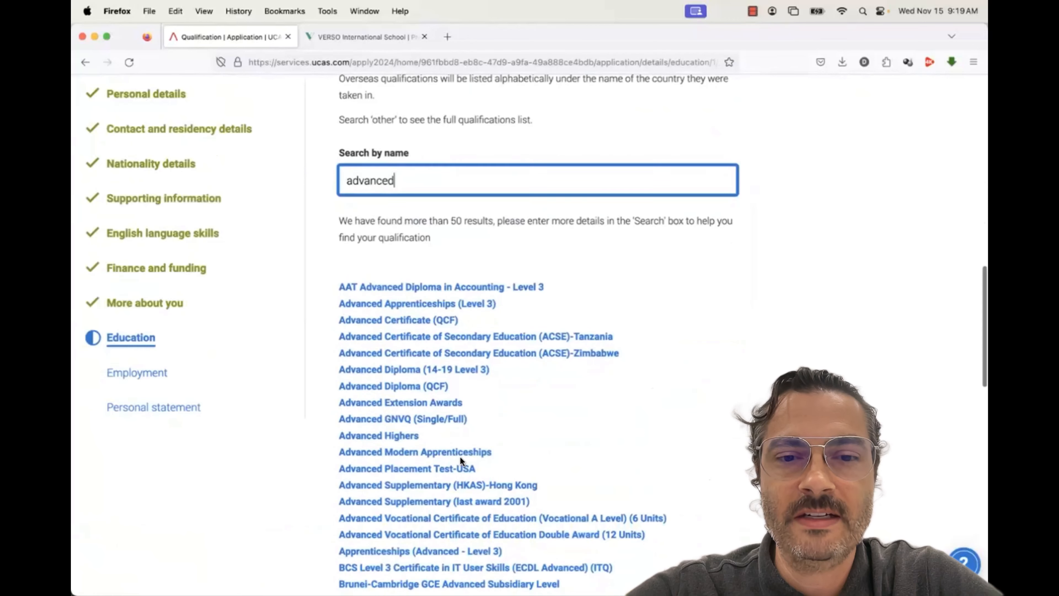
Add a USA Advanced Placement Test in AP Psychology, 05/2023, grade 5, and save it
click(447, 468)
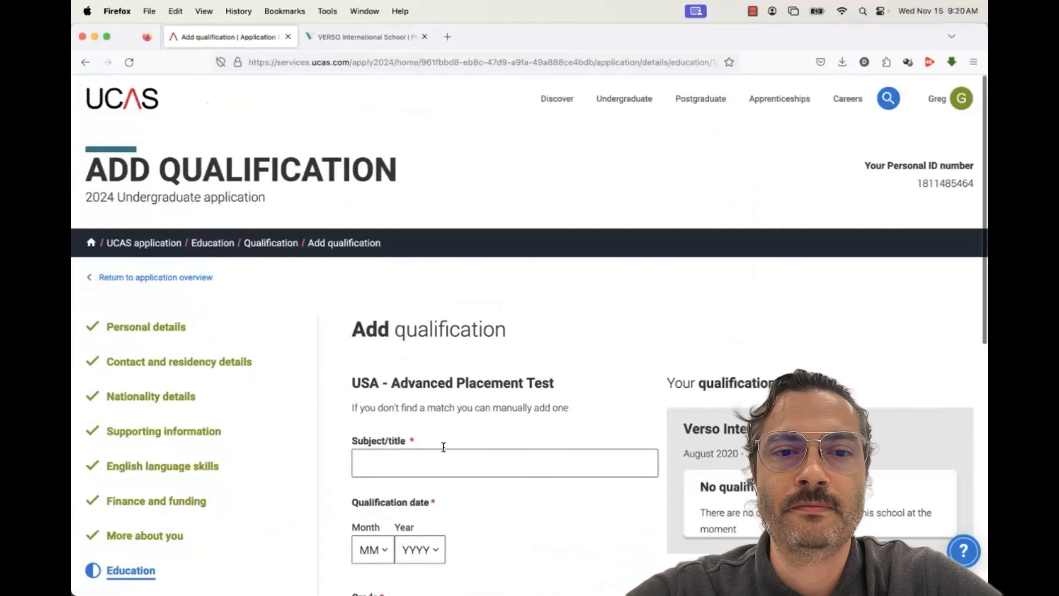
click(436, 456)
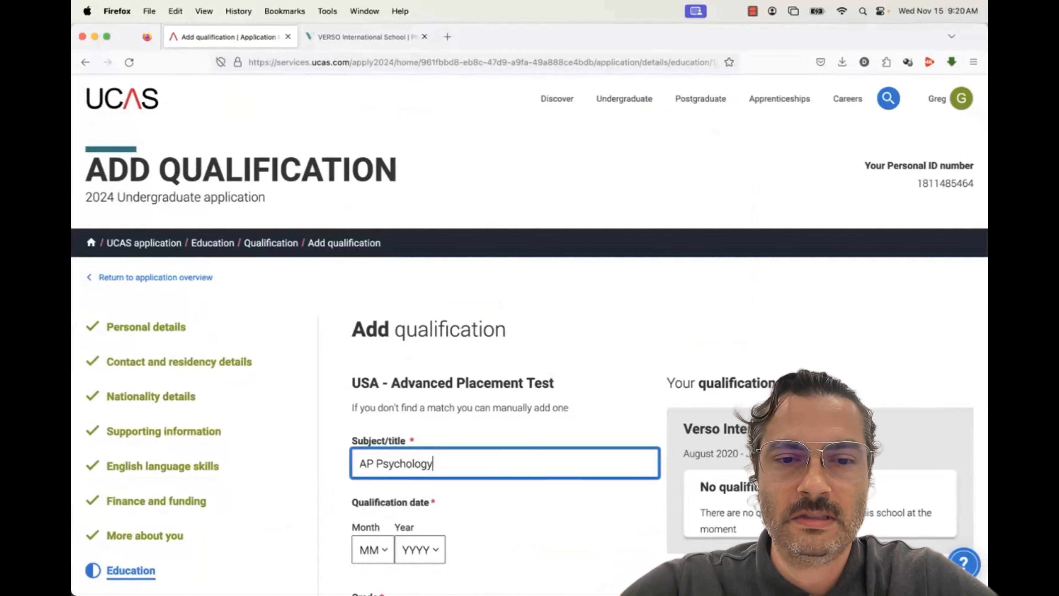
scroll(433, 366, down, 2)
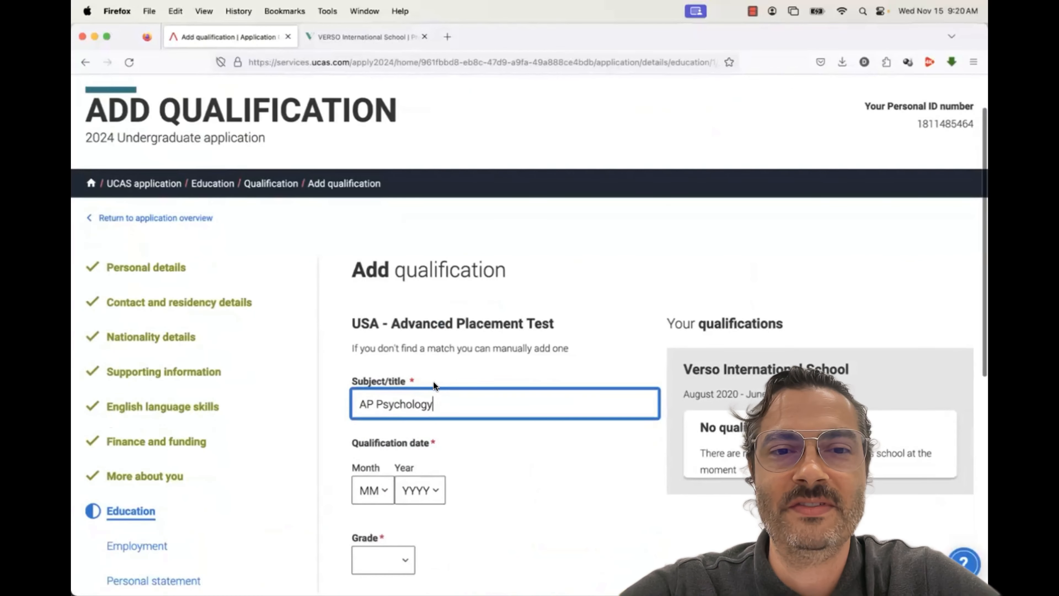
scroll(393, 413, down, 2)
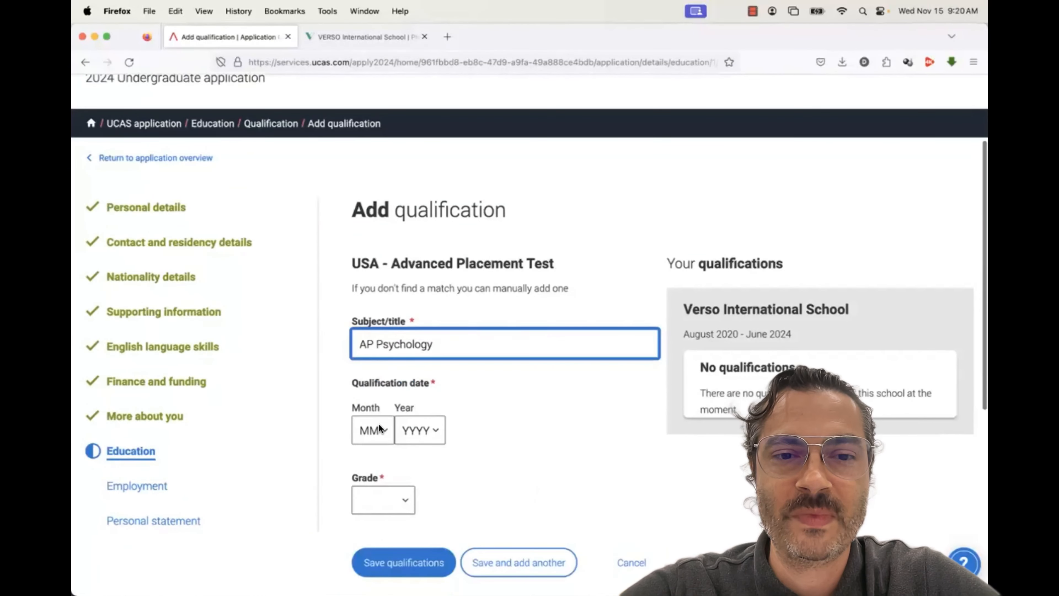
click(379, 426)
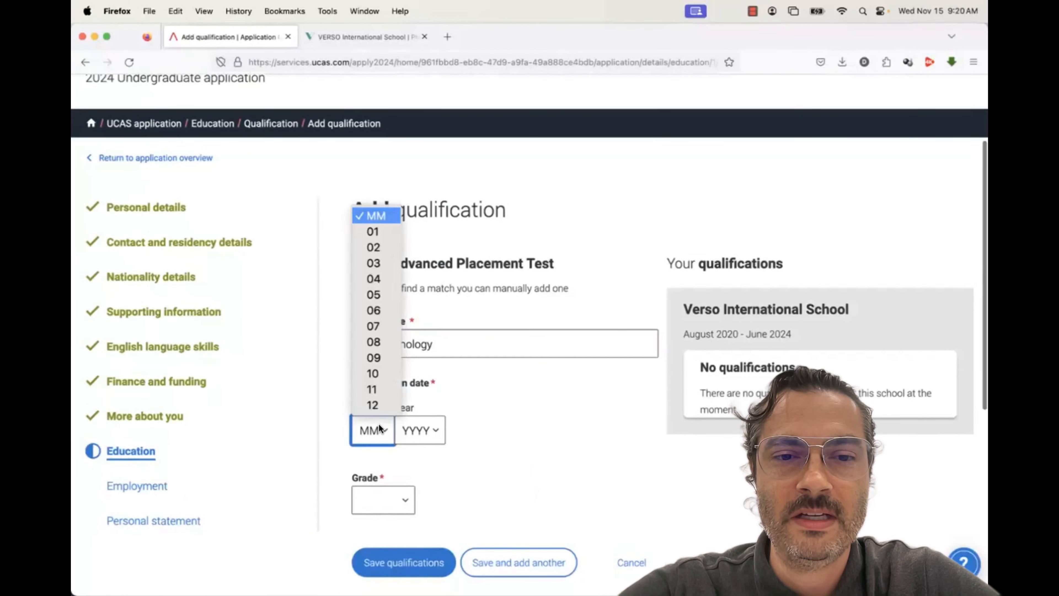
click(381, 294)
click(413, 420)
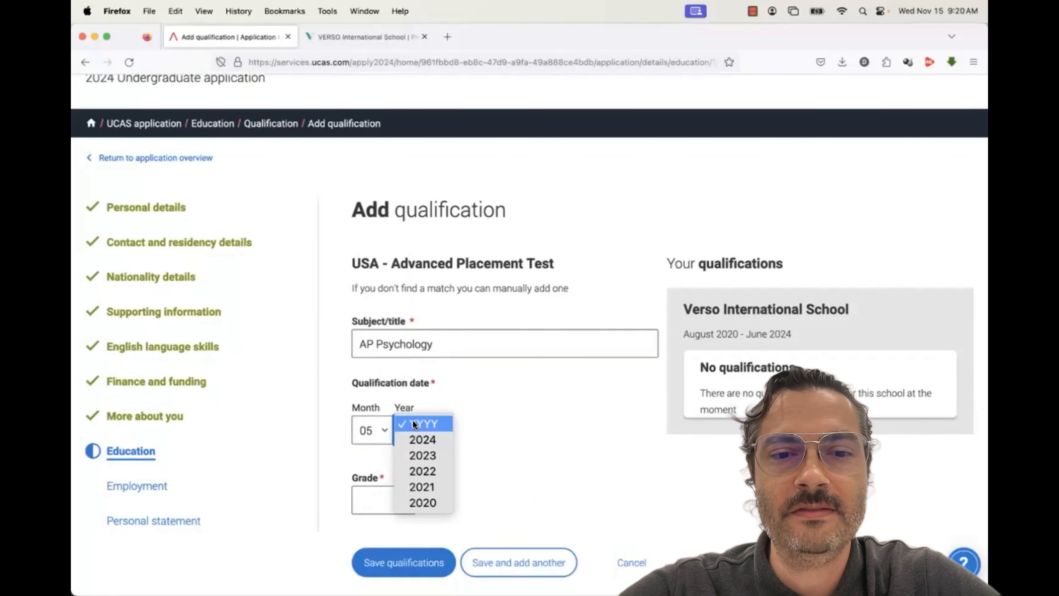
click(418, 450)
click(395, 492)
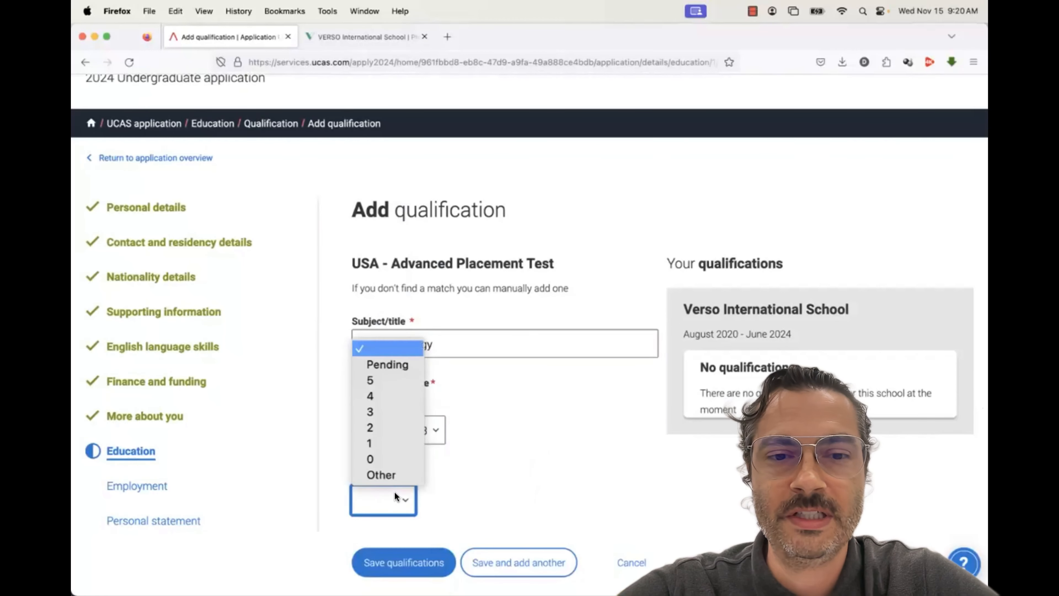
click(388, 381)
scroll(505, 415, down, 2)
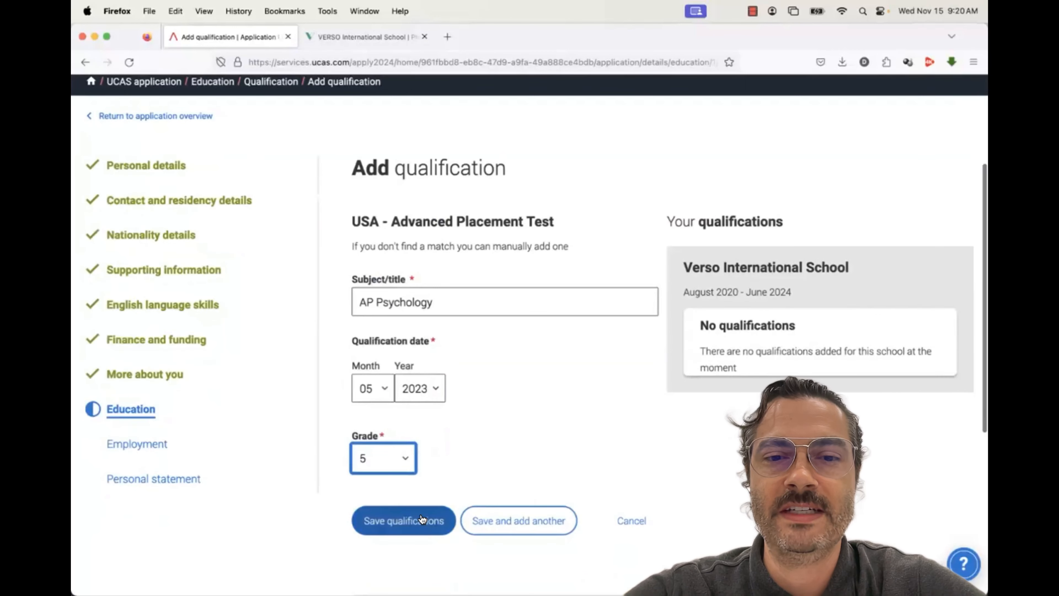
click(499, 522)
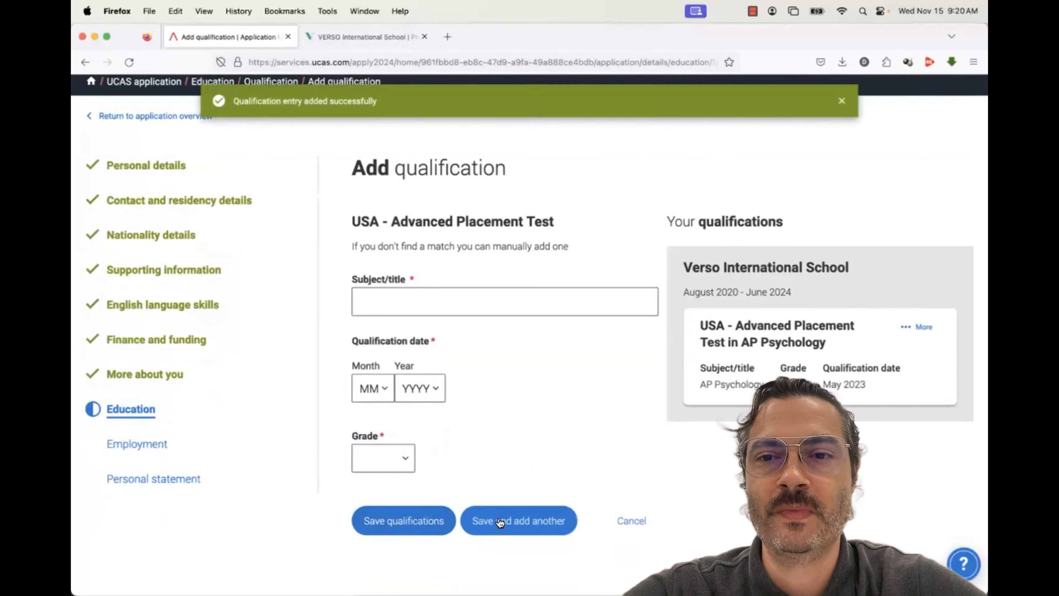
Fill in a second AP entry: AP Calculus, dated 05/2024, with grade Pending
click(391, 299)
text(AP )
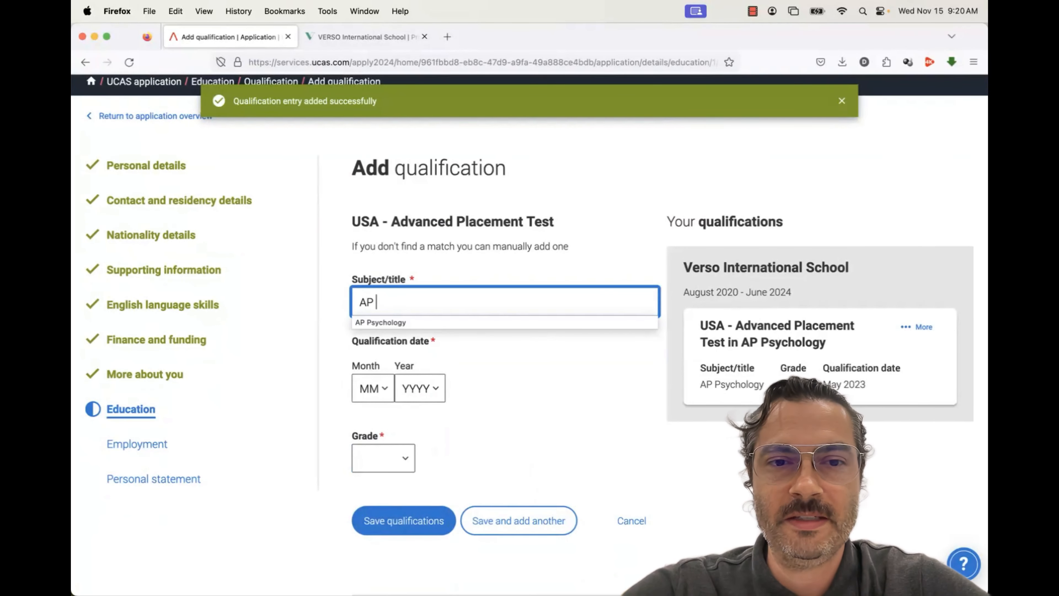
text(Calculus)
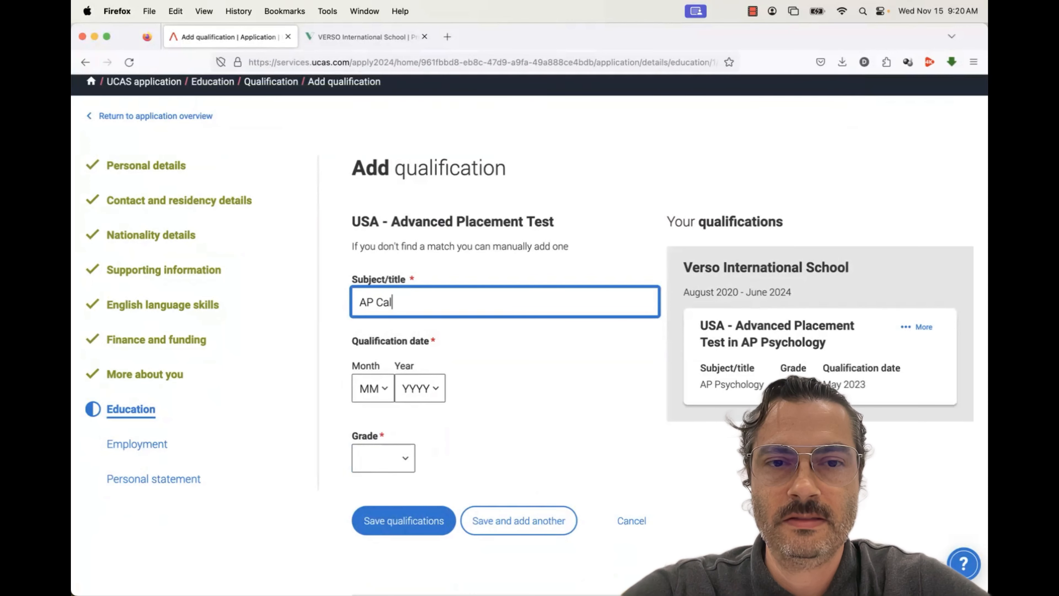
click(371, 388)
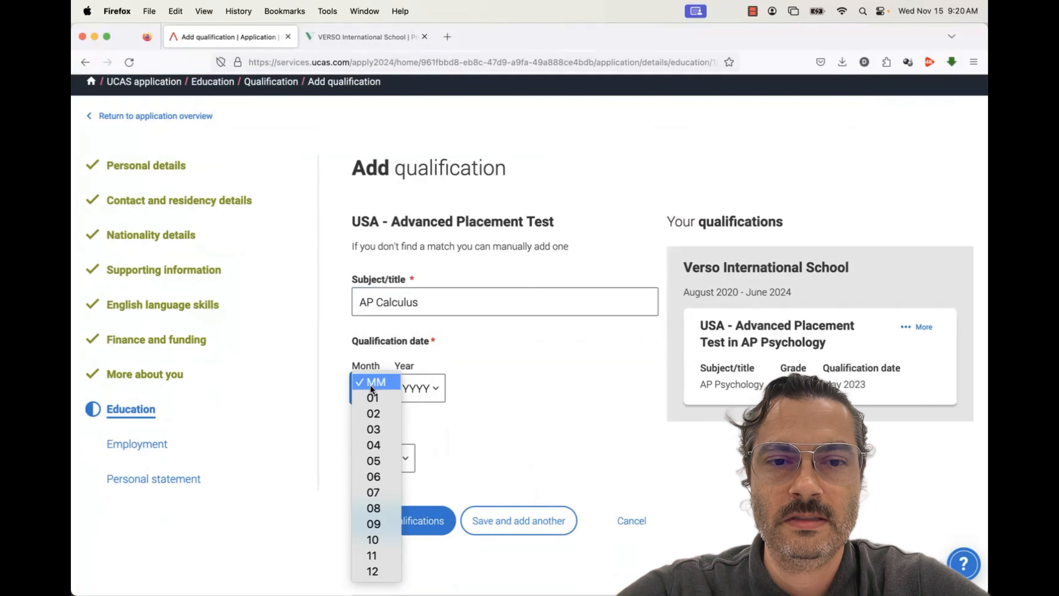
click(375, 461)
click(415, 396)
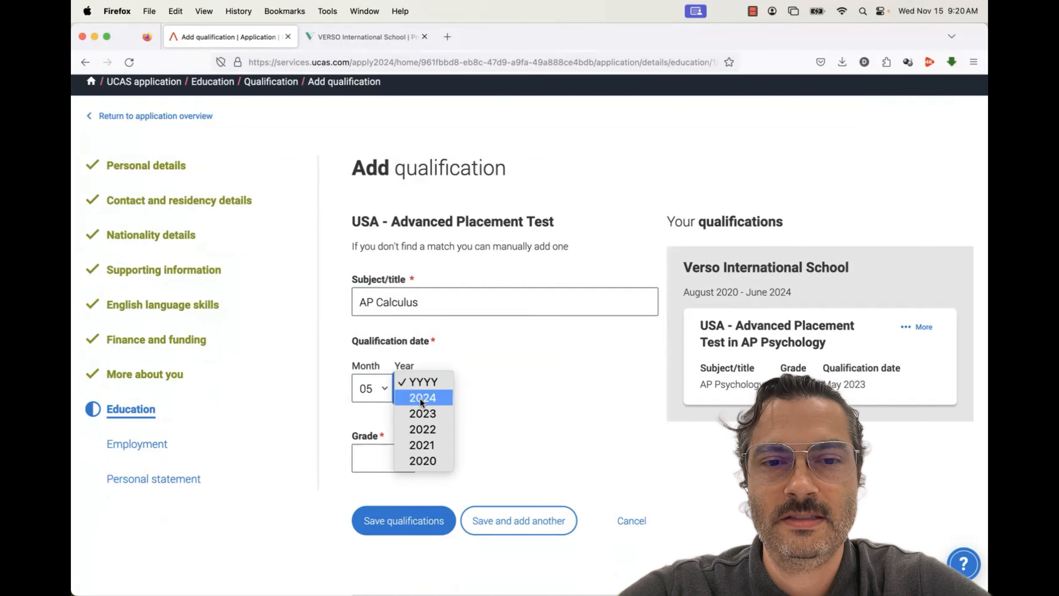
click(422, 397)
click(405, 460)
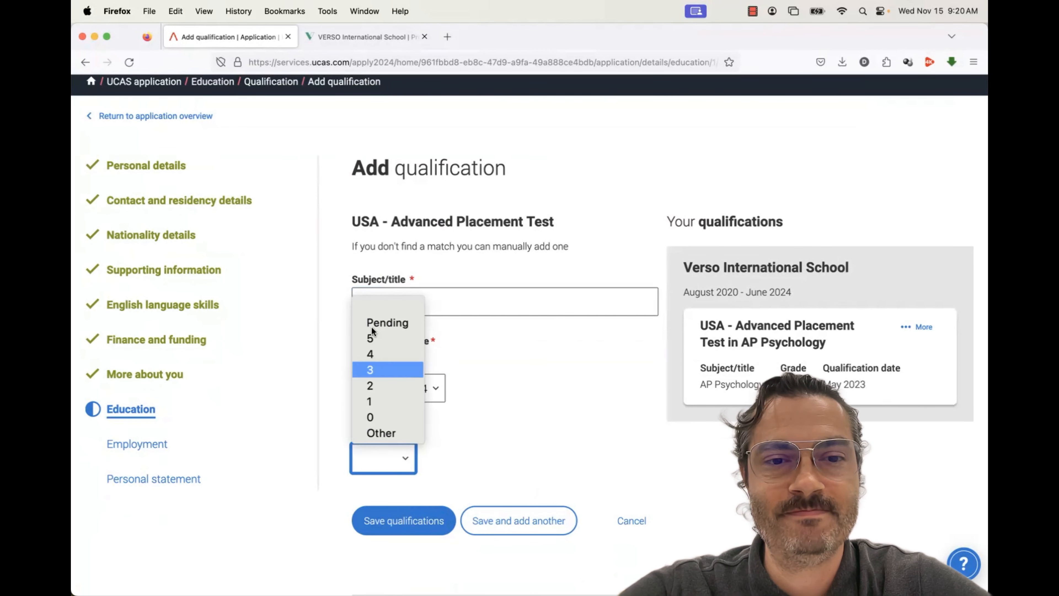
click(372, 327)
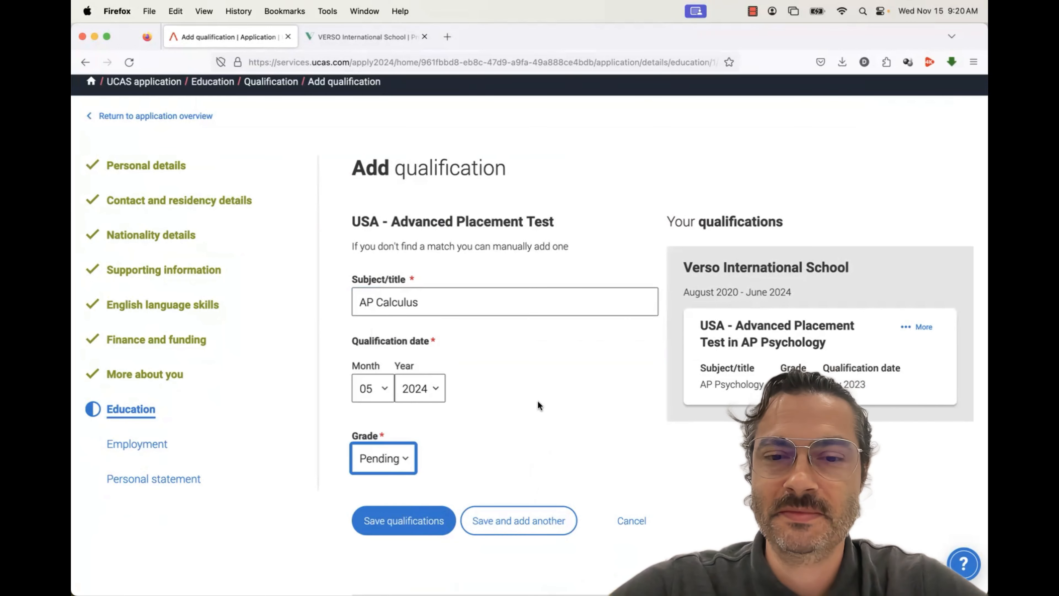
scroll(538, 402, down, 1)
scroll(538, 403, down, 2)
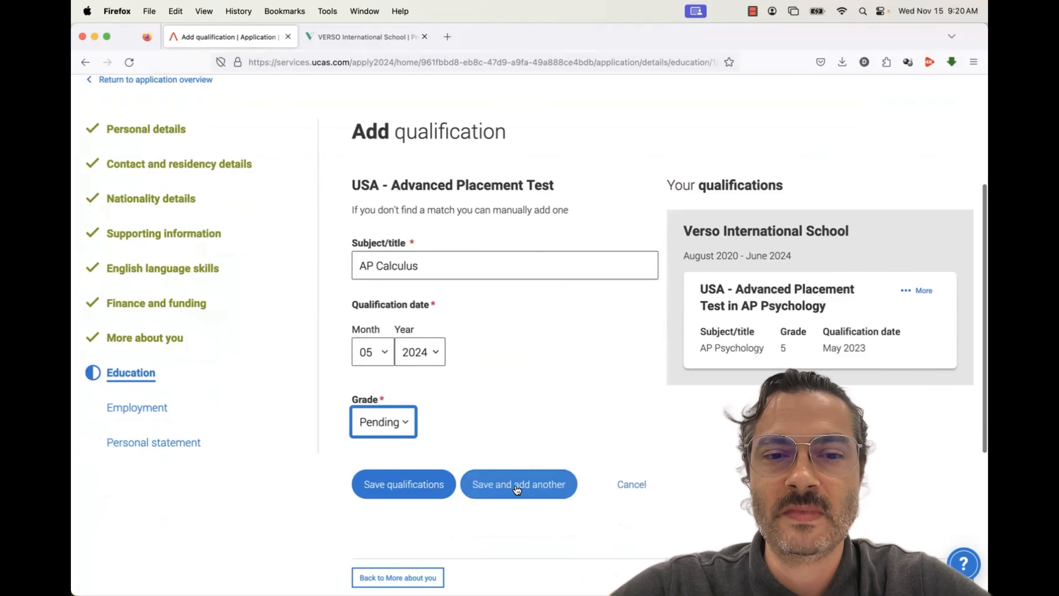
Save the AP Calculus qualification, start a new one, and search qualifications for 'usa'
click(419, 491)
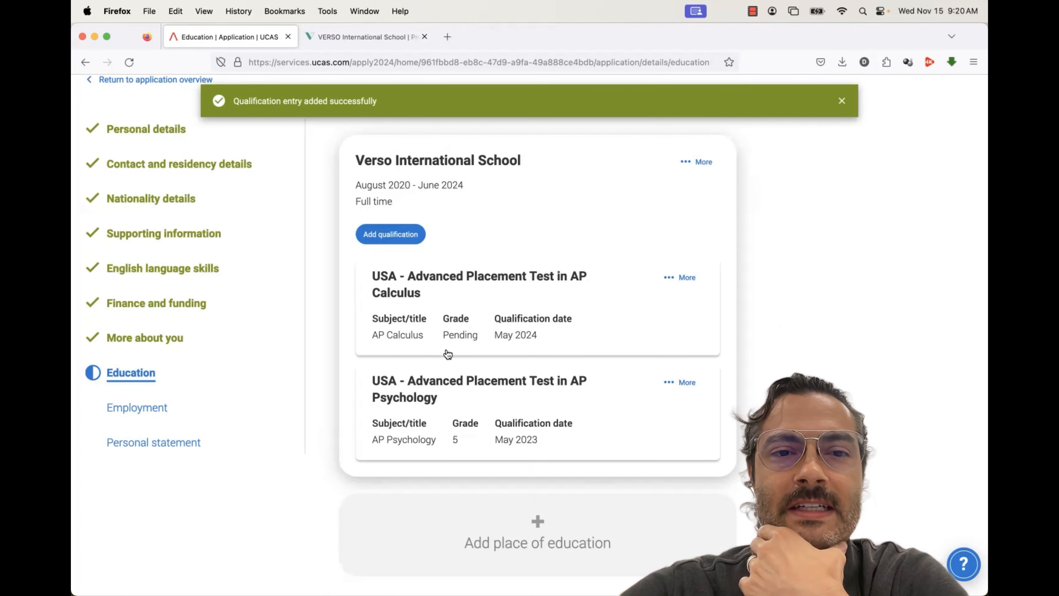
click(396, 234)
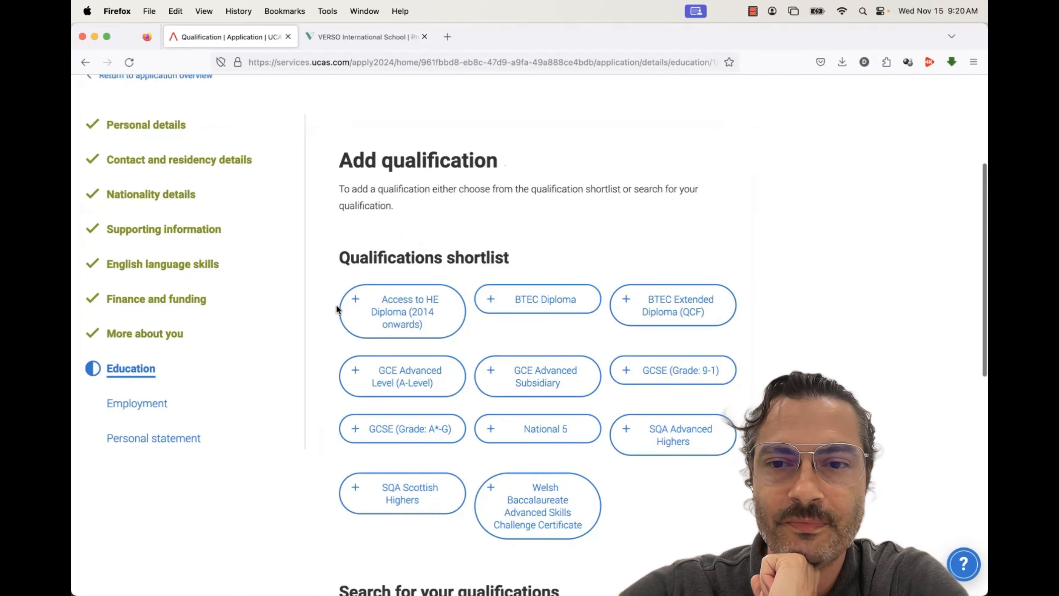
scroll(337, 306, down, 7)
scroll(337, 309, down, 2)
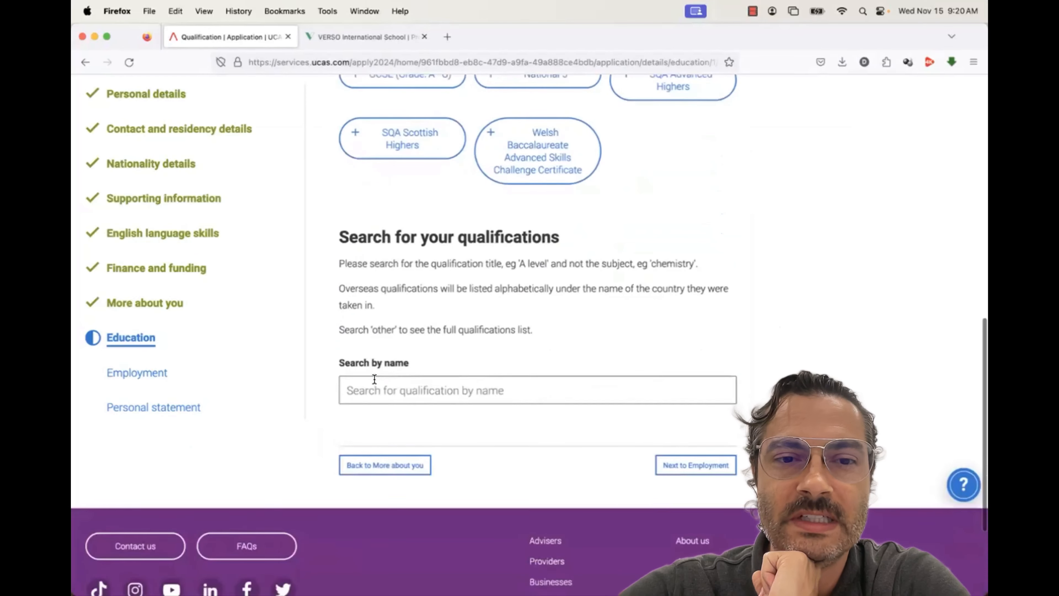
click(374, 384)
text(usa)
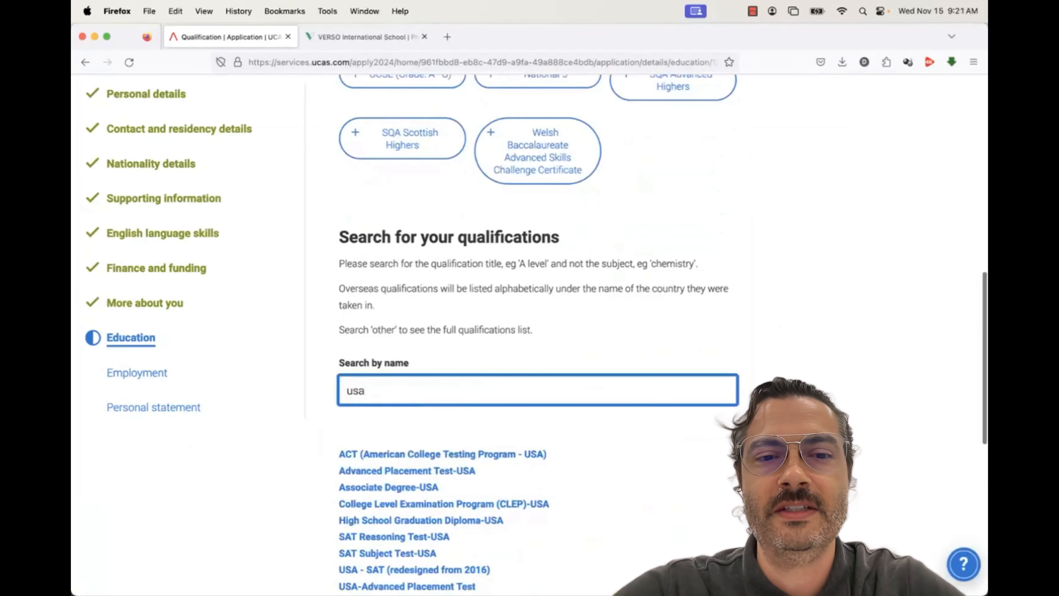
scroll(466, 409, down, 4)
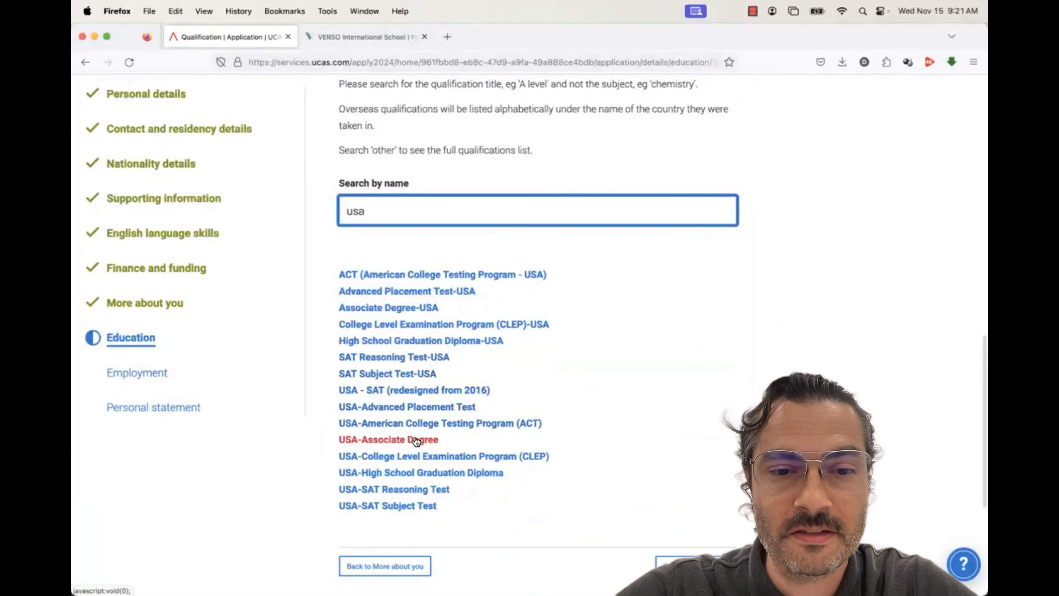
Add the USA High School Graduation Diploma dated 06/2024 and save it
click(443, 474)
scroll(442, 475, down, 3)
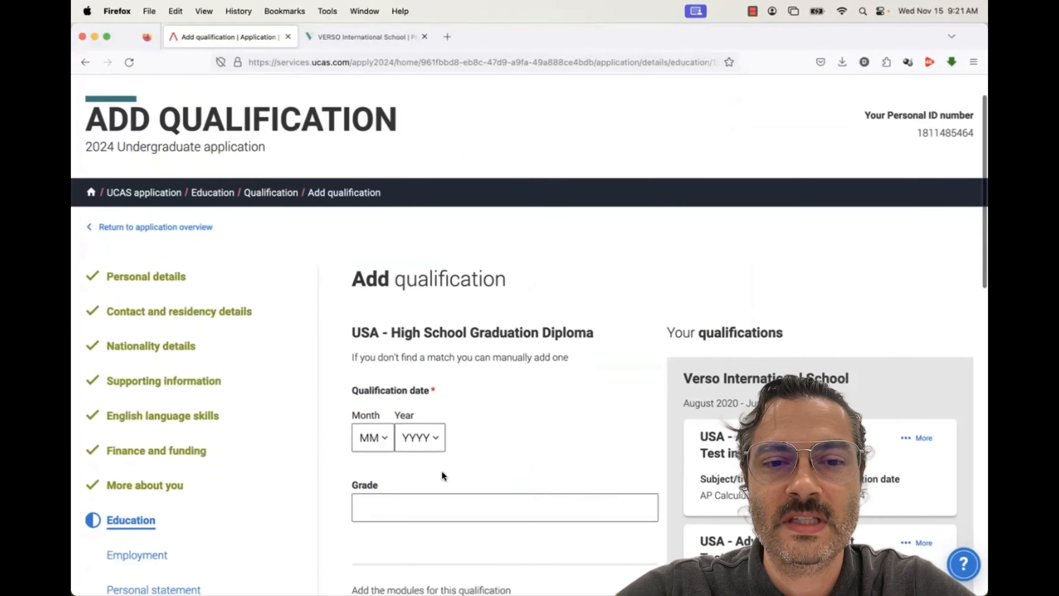
click(385, 409)
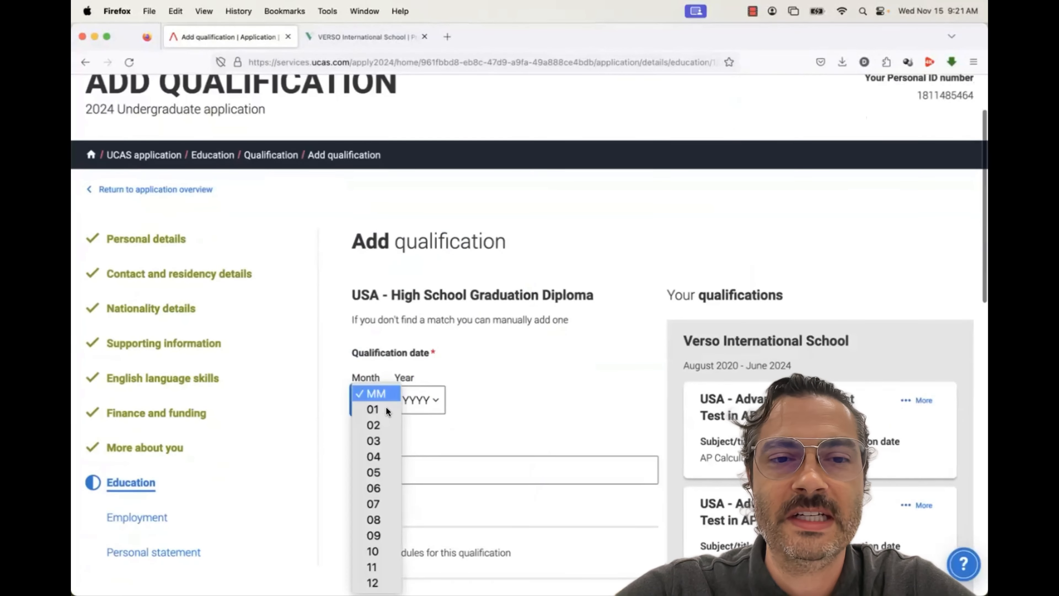
click(388, 489)
click(425, 403)
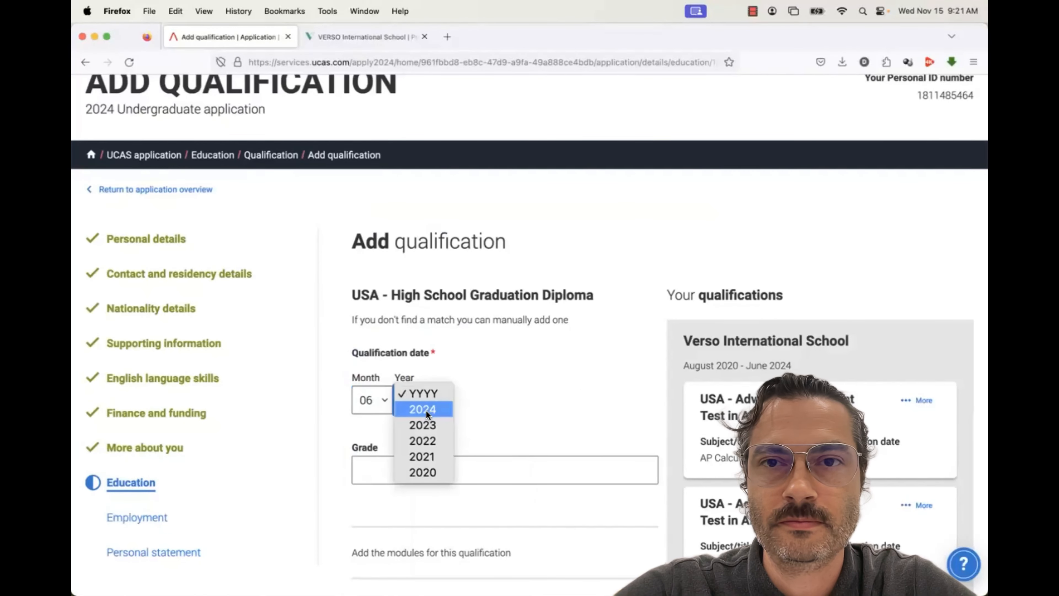
click(426, 410)
scroll(462, 446, down, 15)
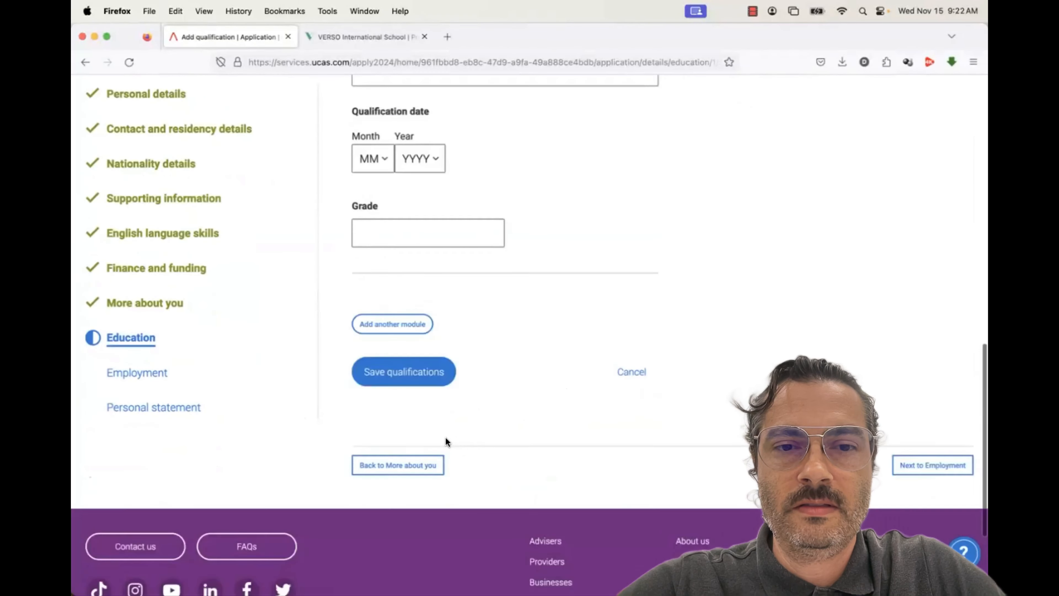
click(403, 374)
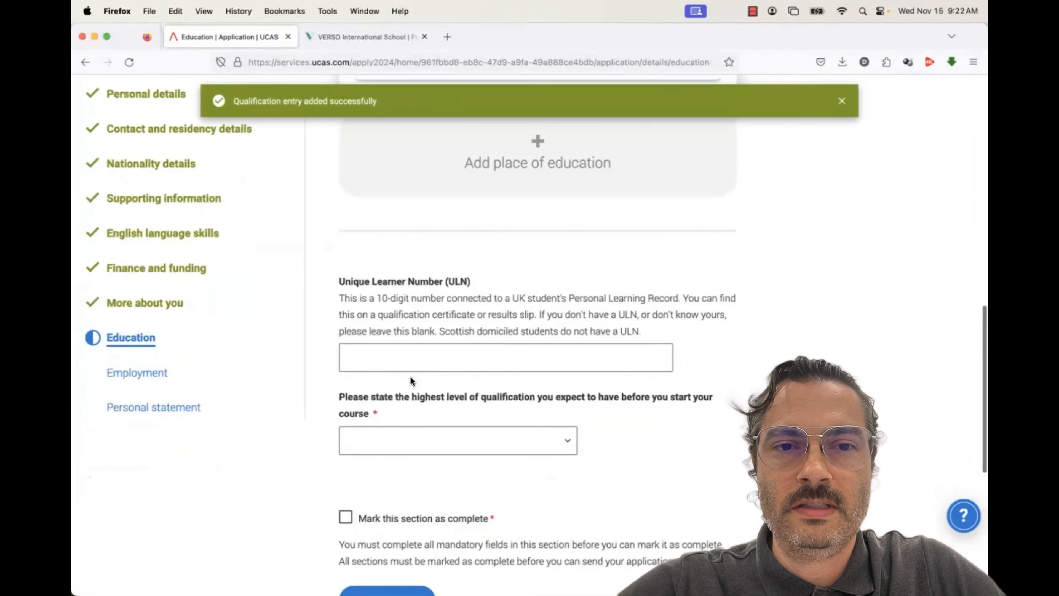
Mark the Education section complete, save it, and continue to Employment
scroll(411, 382, down, 4)
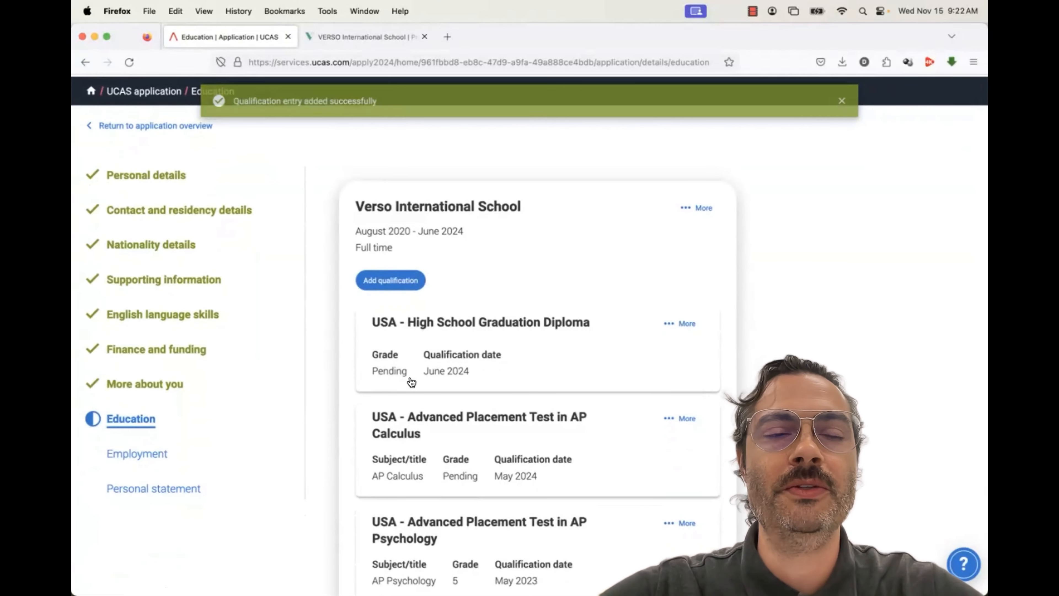
scroll(411, 383, down, 8)
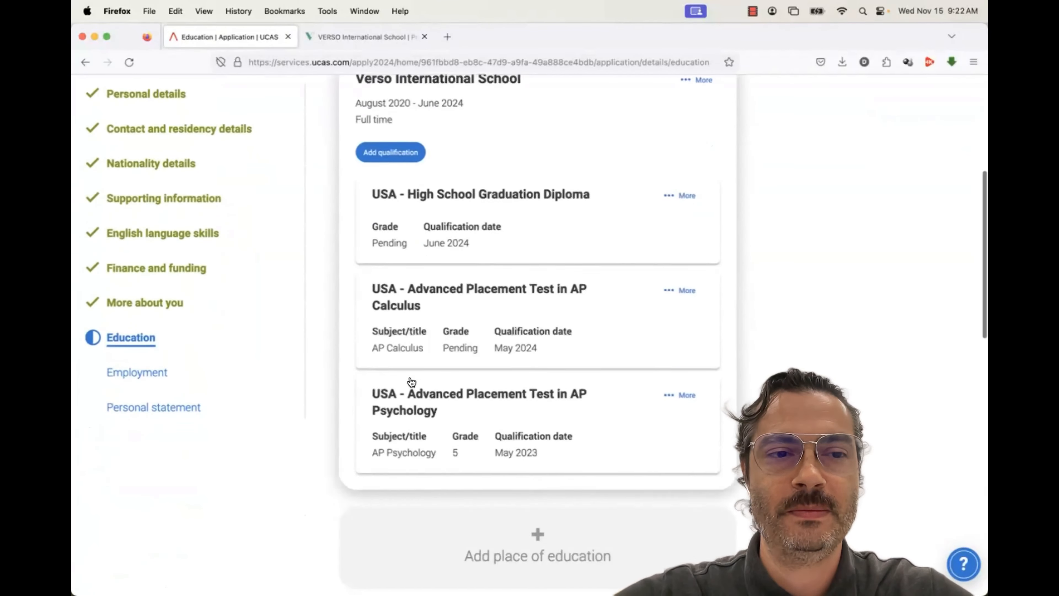
scroll(412, 383, down, 11)
click(346, 392)
click(385, 474)
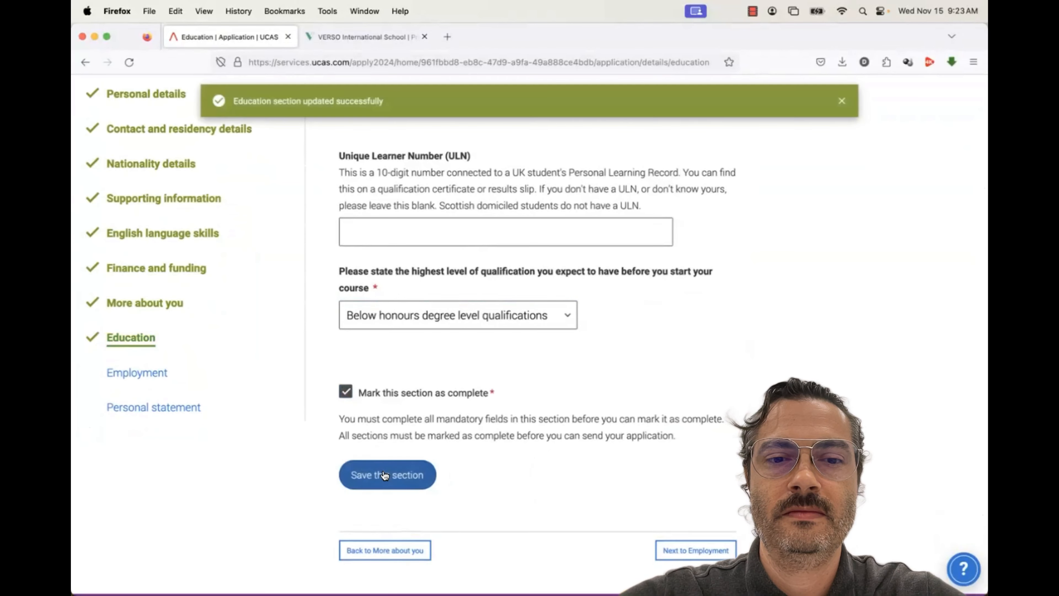
scroll(566, 421, down, 6)
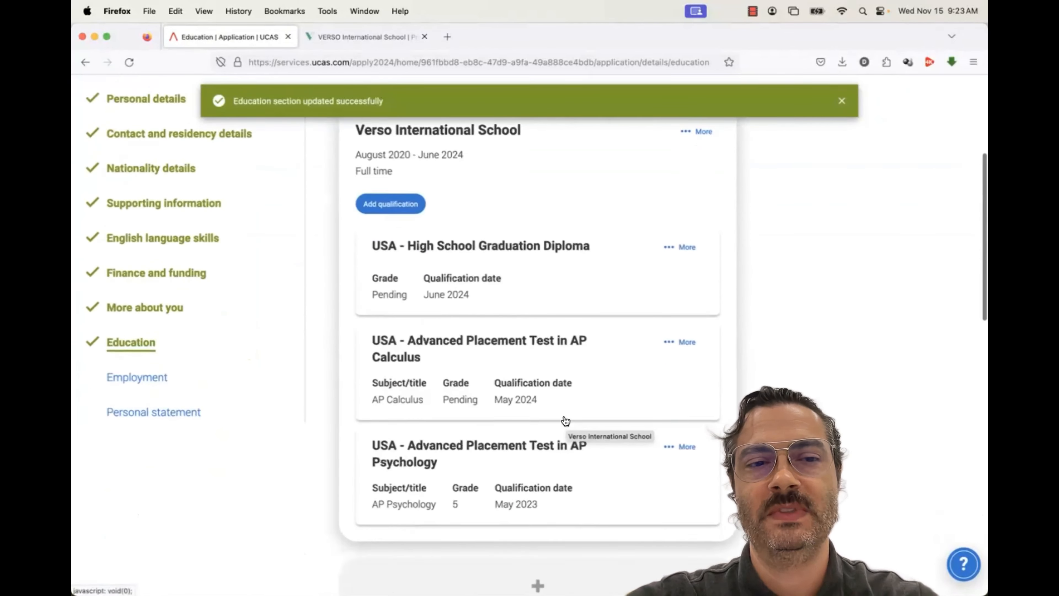
scroll(565, 421, down, 15)
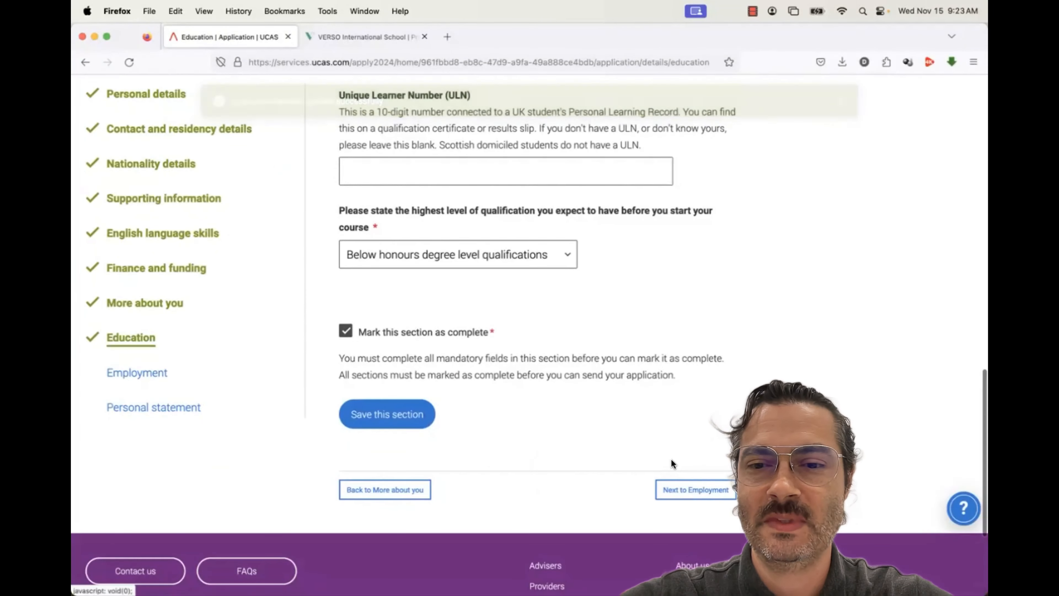
click(690, 493)
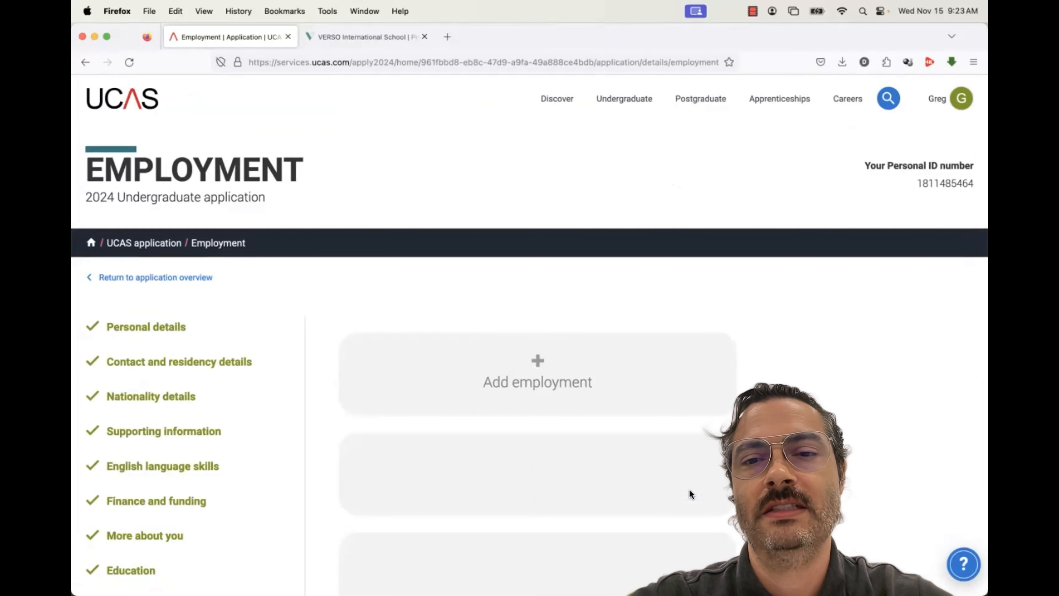
Cancel the started employment entry and save Employment as complete with no jobs listed
scroll(690, 489, down, 3)
scroll(690, 490, down, 3)
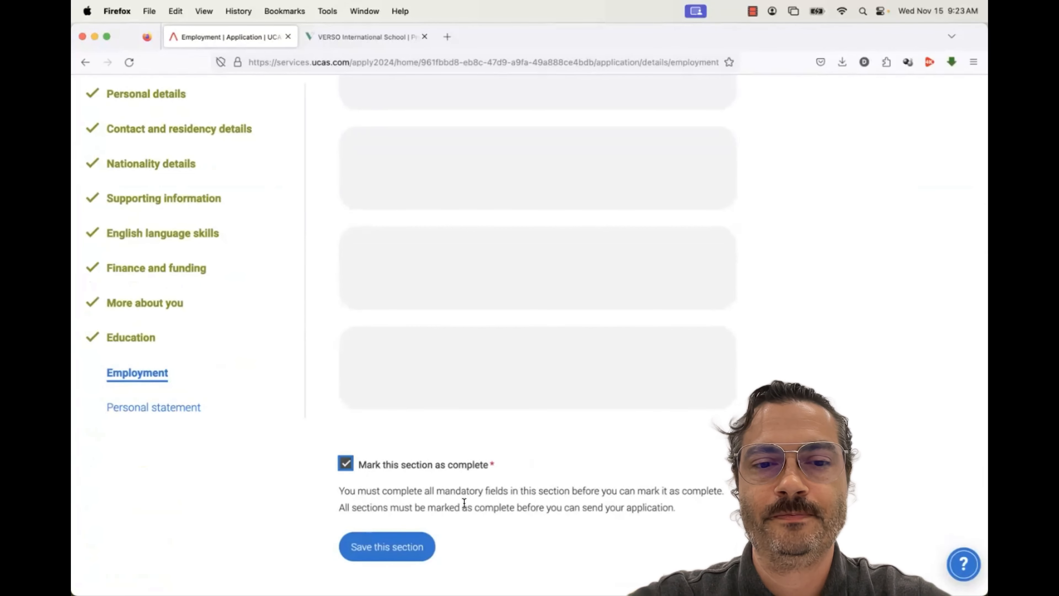
scroll(461, 401, up, 5)
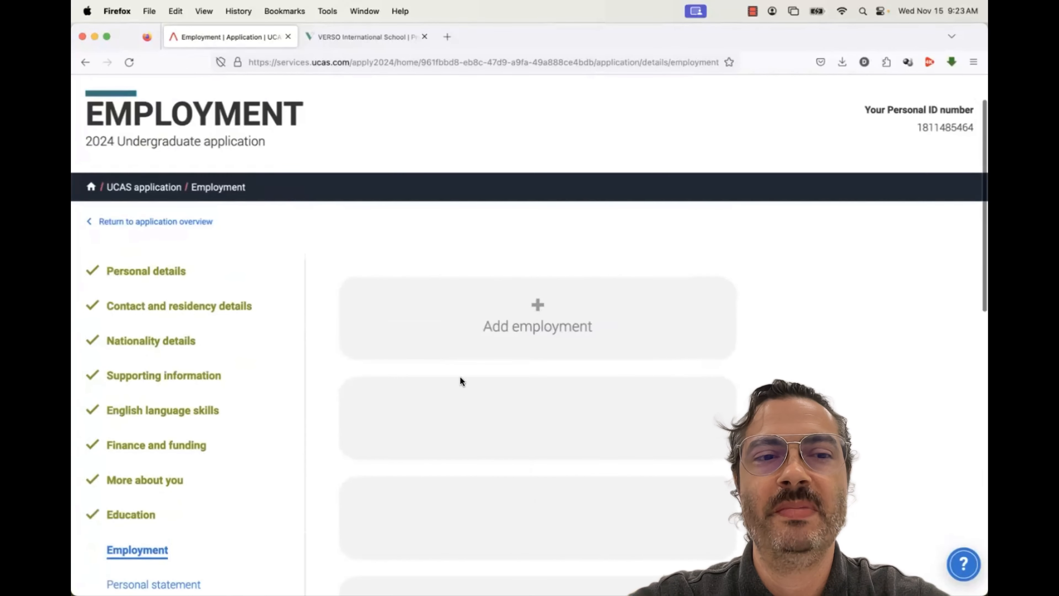
click(499, 317)
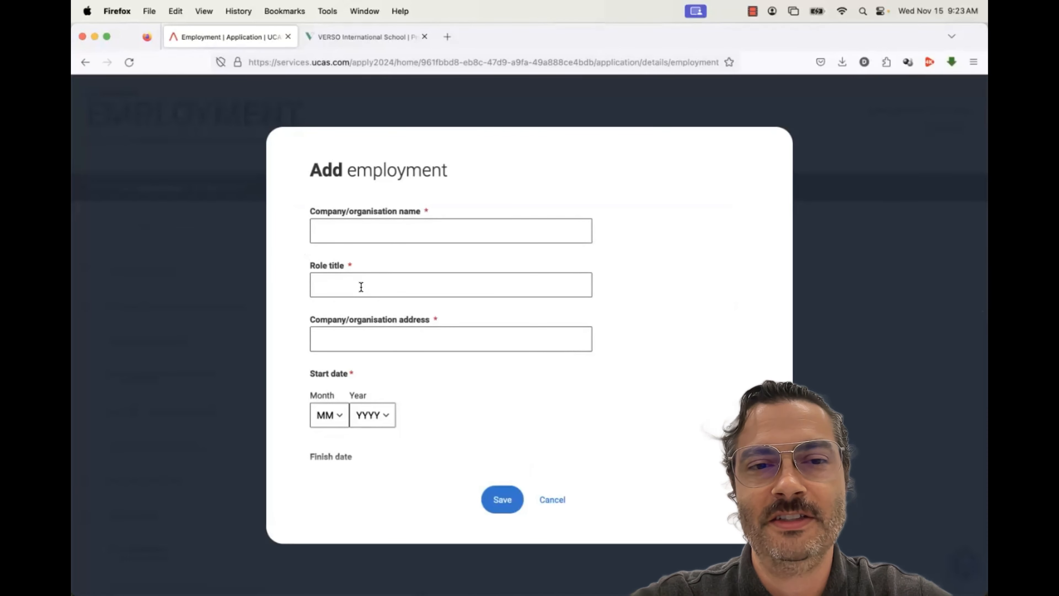
click(360, 340)
scroll(354, 376, down, 4)
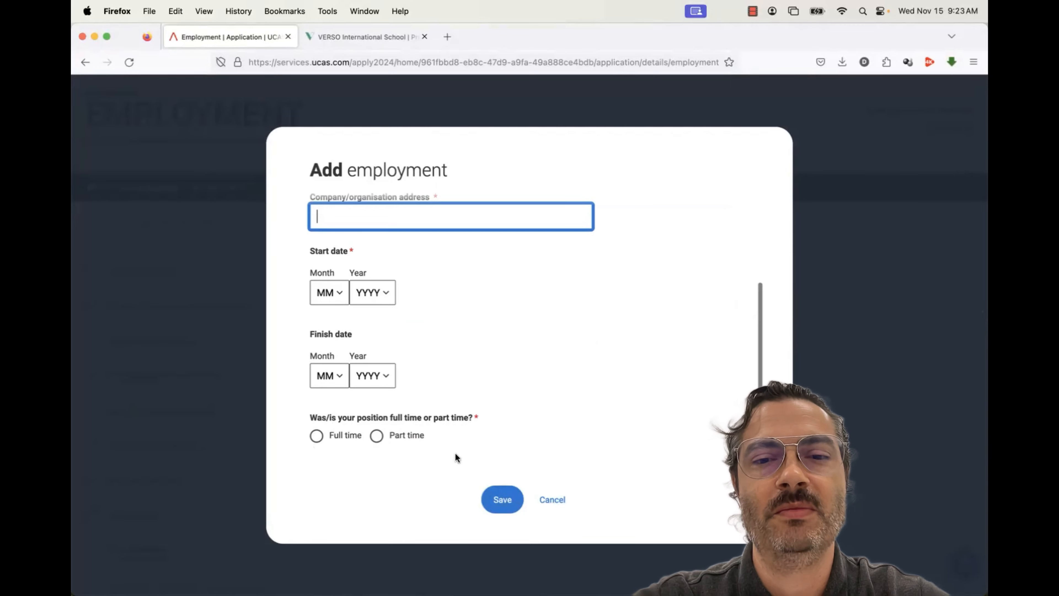
click(552, 502)
click(551, 501)
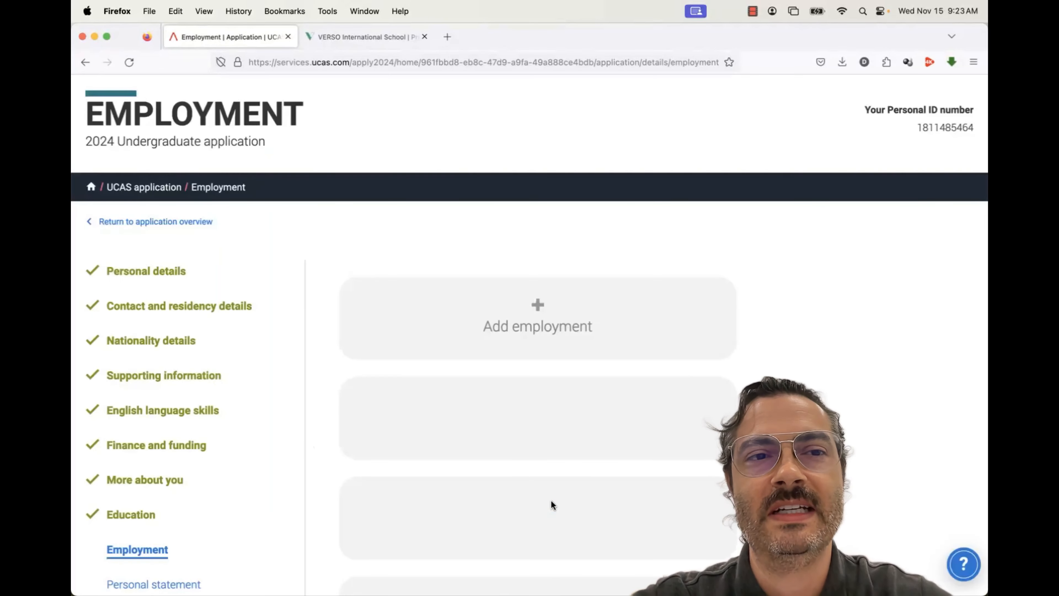
scroll(552, 500, down, 10)
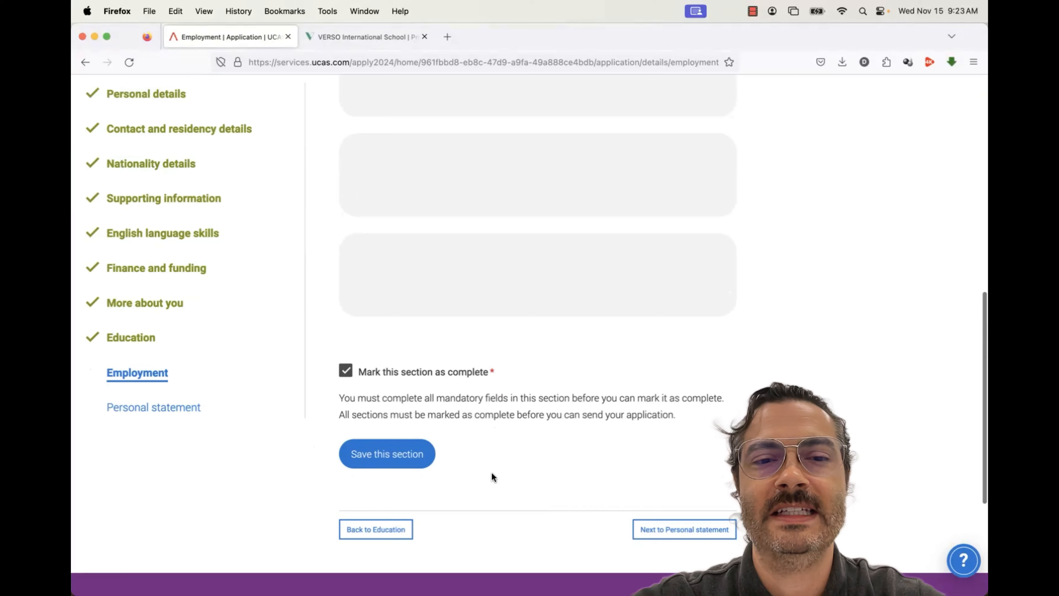
click(412, 456)
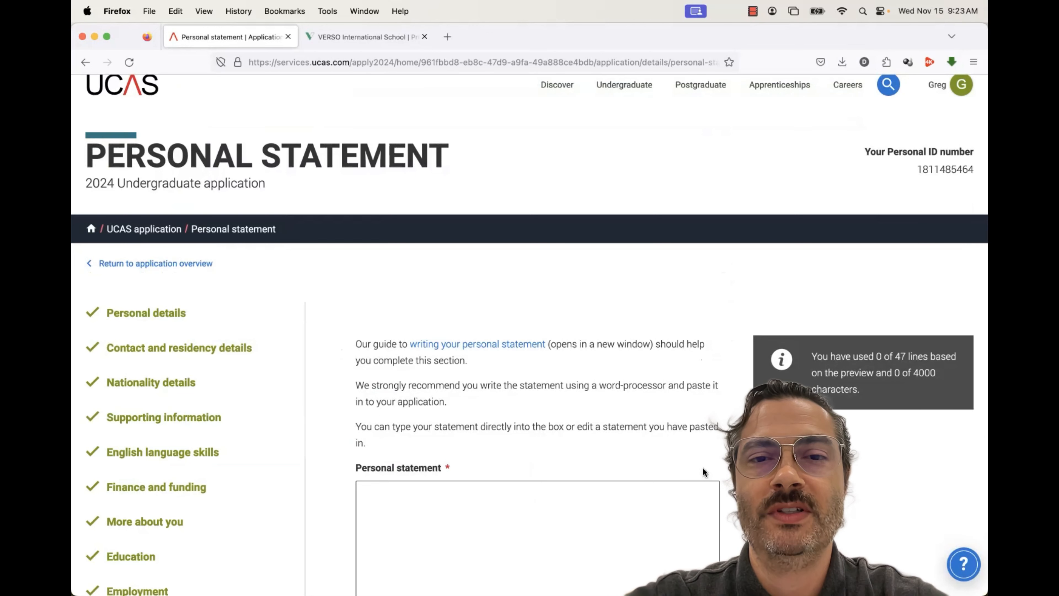
scroll(703, 467, down, 5)
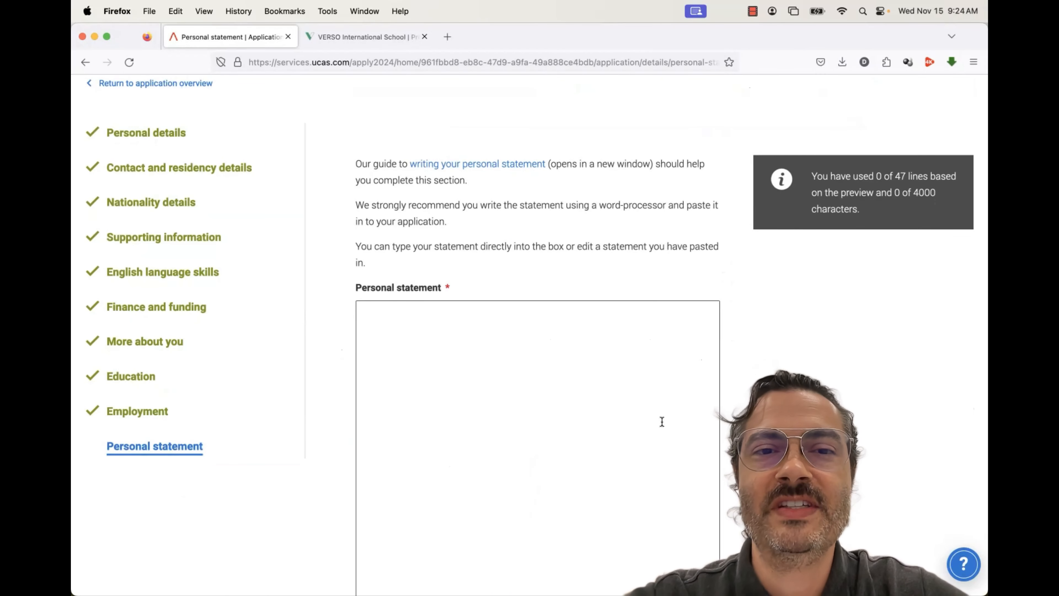
scroll(662, 421, down, 1)
scroll(662, 422, down, 1)
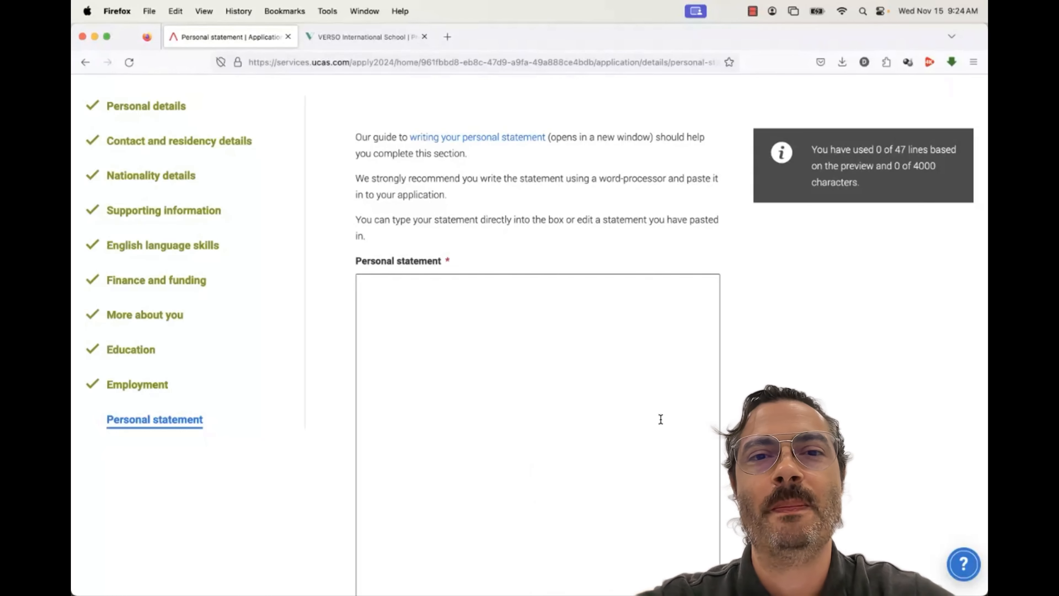
scroll(661, 419, down, 10)
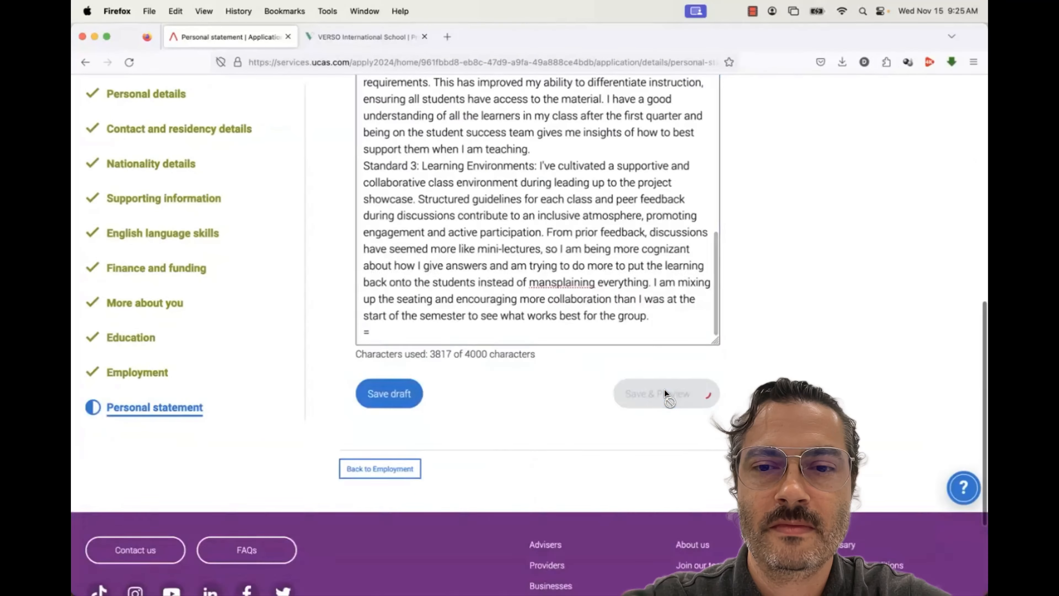
Save and preview the 3817-character personal statement
click(669, 395)
scroll(665, 390, down, 20)
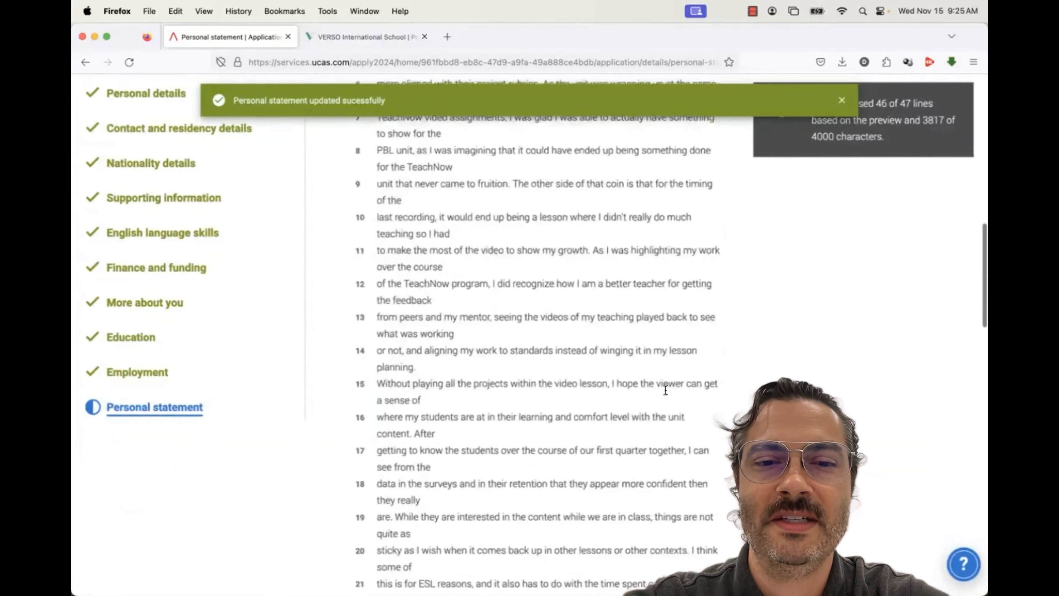
scroll(665, 388, down, 3)
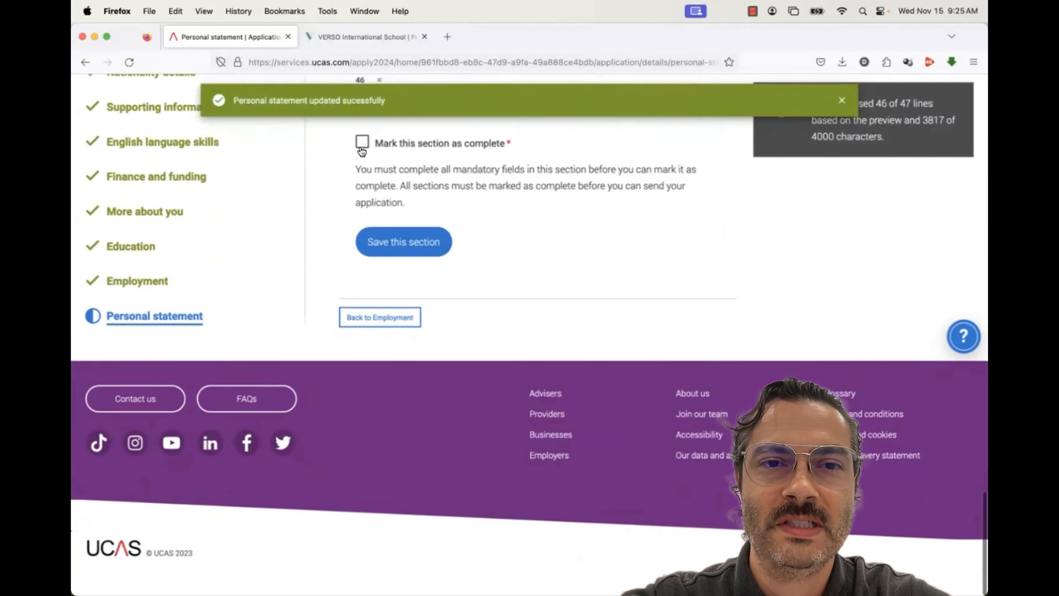
Mark the Personal statement complete, save it, and return to the application overview
click(362, 143)
click(397, 238)
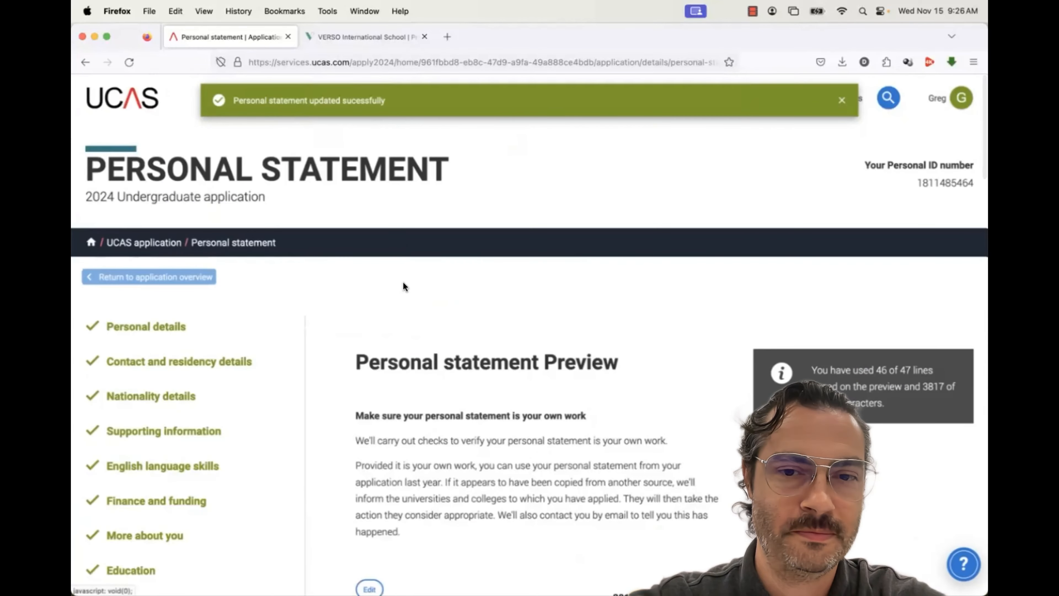
scroll(403, 284, down, 8)
scroll(402, 282, down, 20)
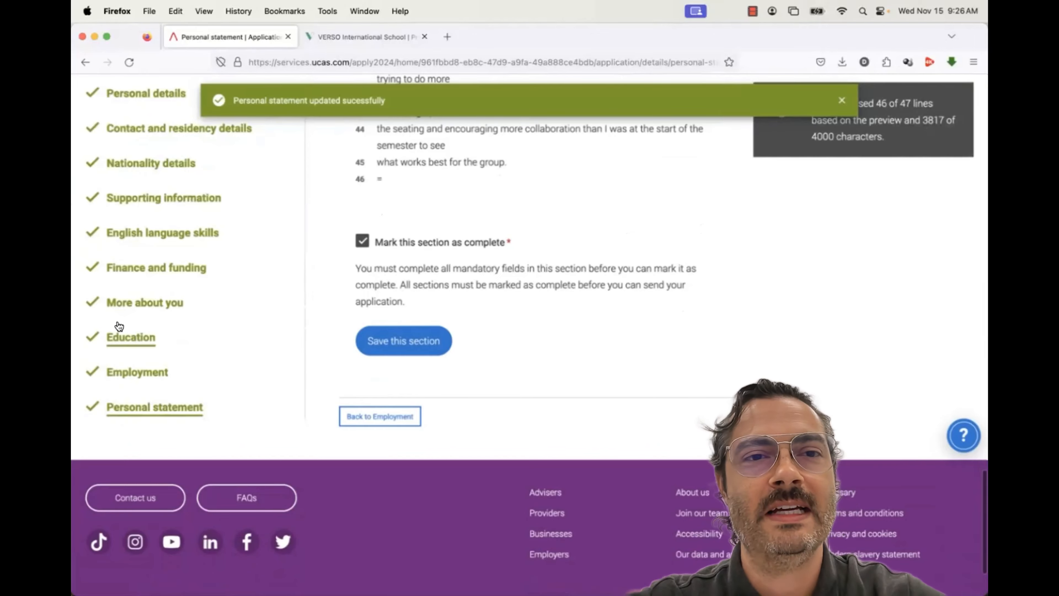
scroll(183, 273, up, 20)
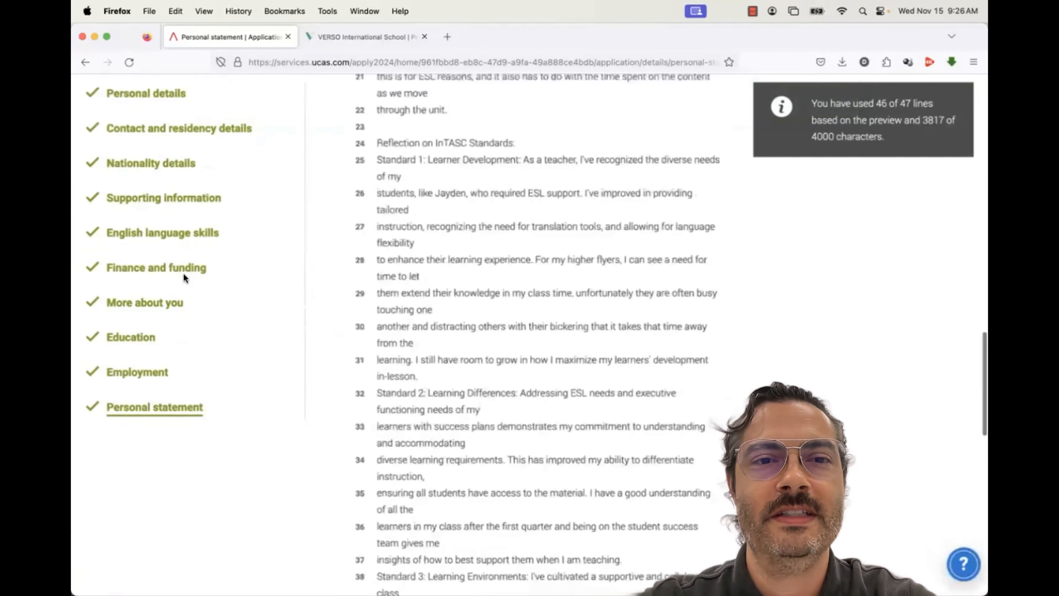
scroll(183, 274, up, 10)
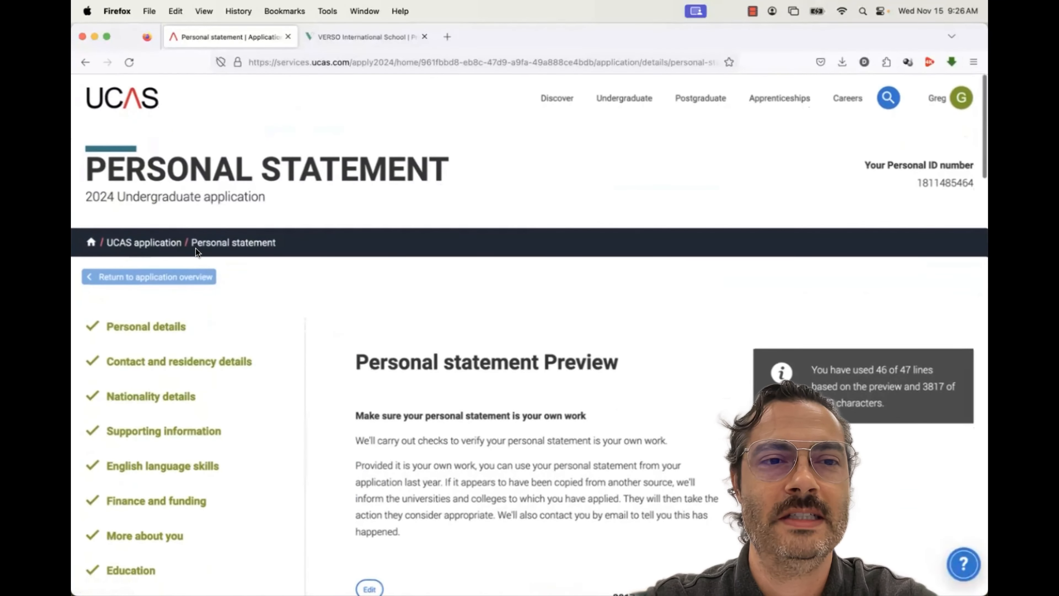
click(169, 276)
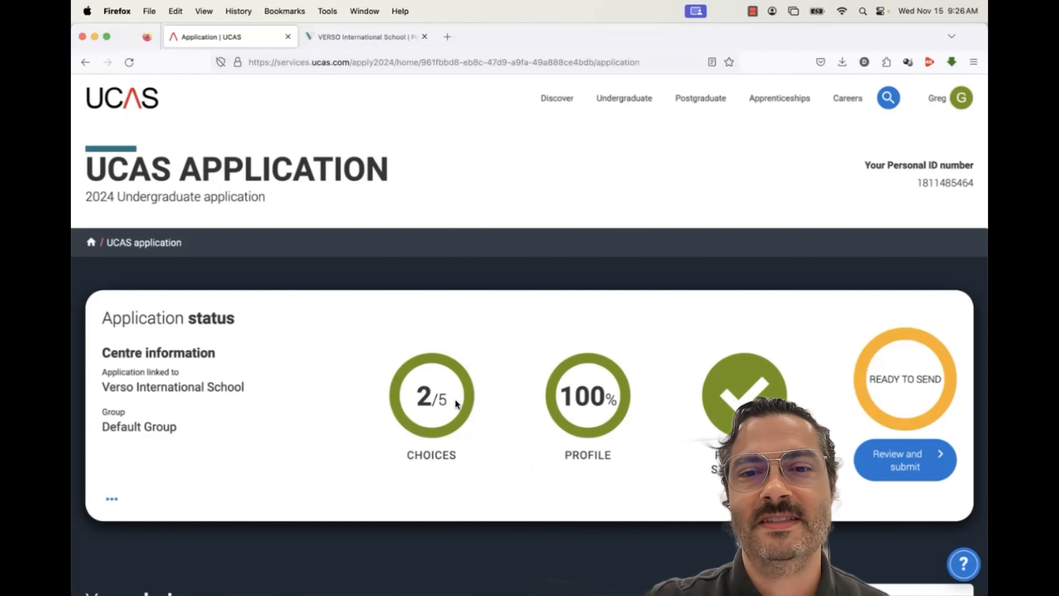
scroll(570, 403, down, 3)
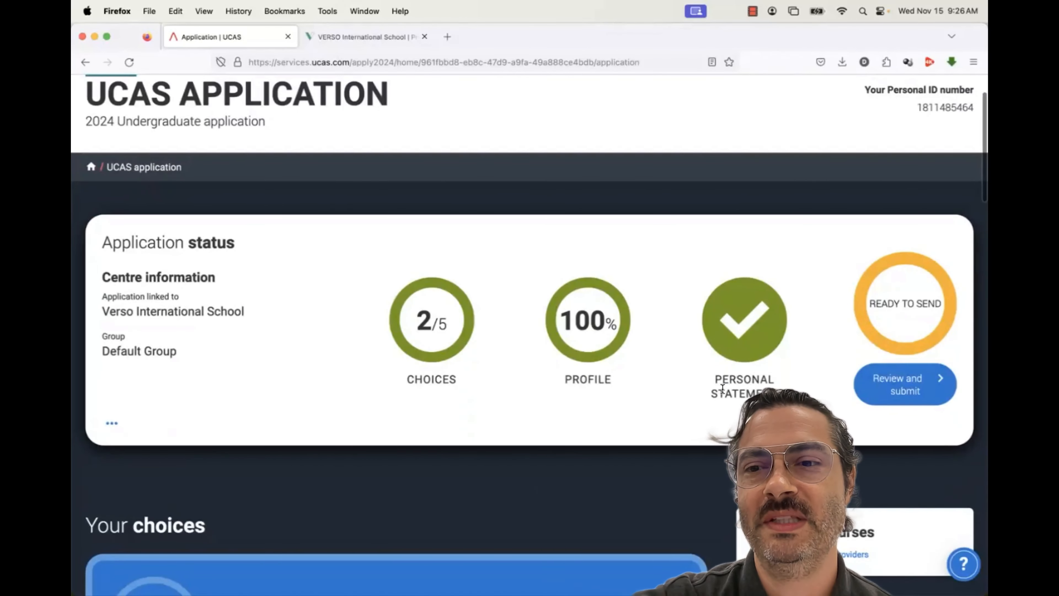
scroll(722, 361, down, 3)
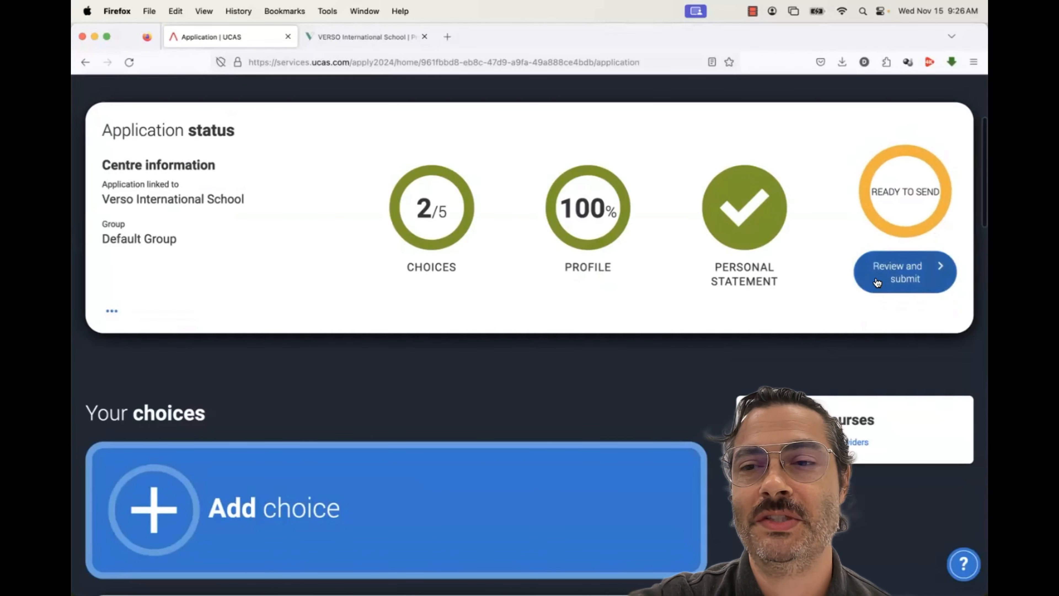
scroll(749, 387, down, 10)
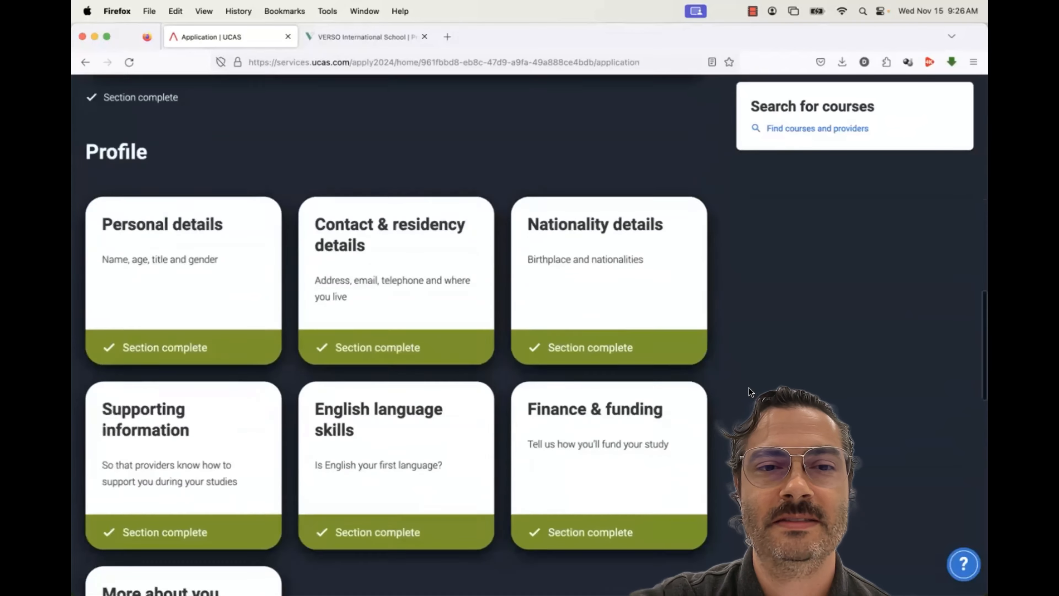
scroll(691, 459, down, 12)
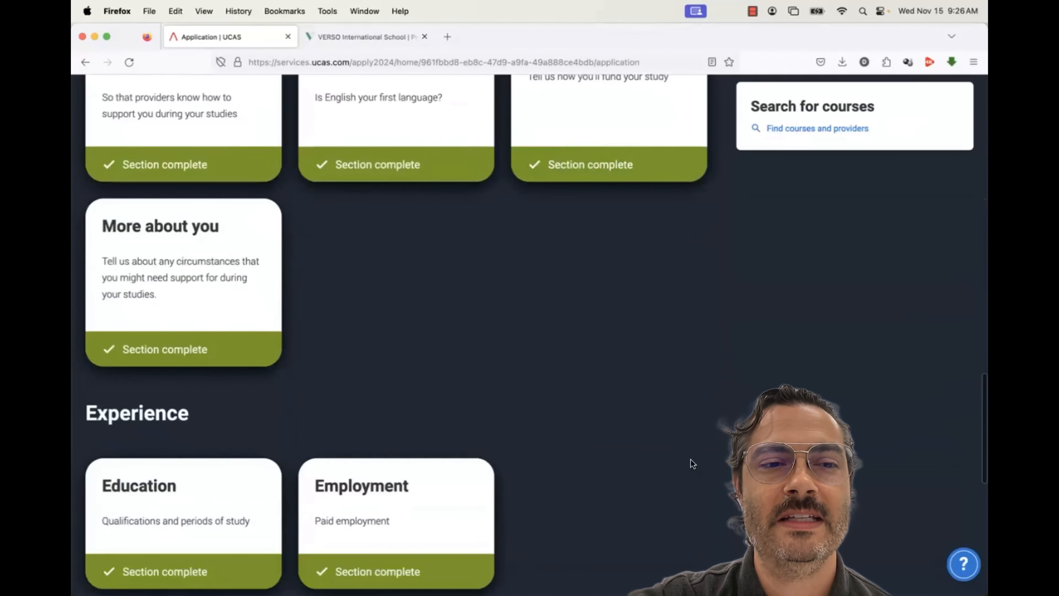
scroll(691, 459, down, 9)
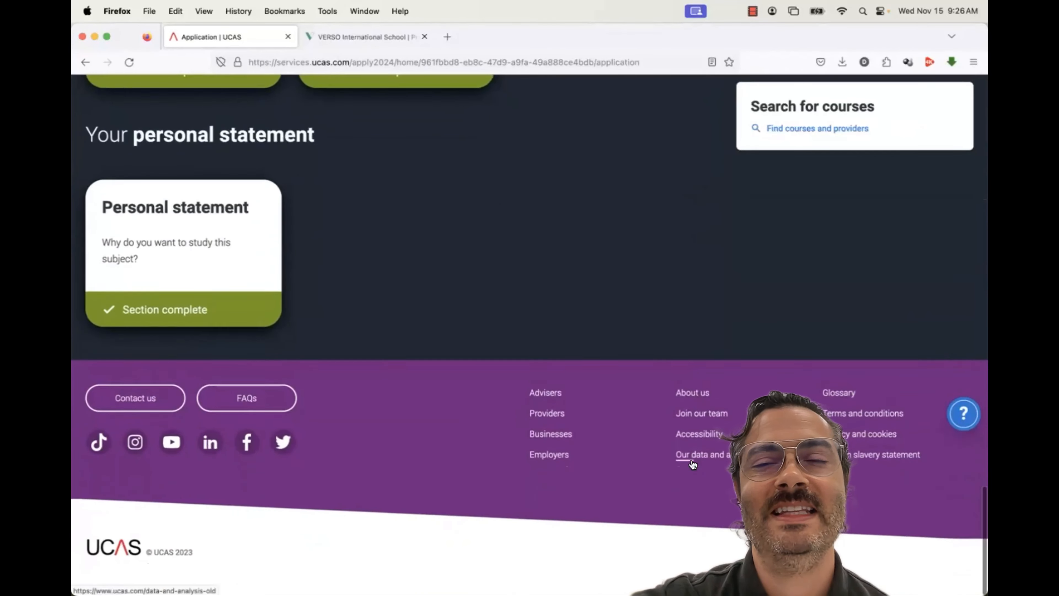
scroll(693, 417, up, 5)
scroll(695, 326, up, 12)
scroll(695, 323, up, 10)
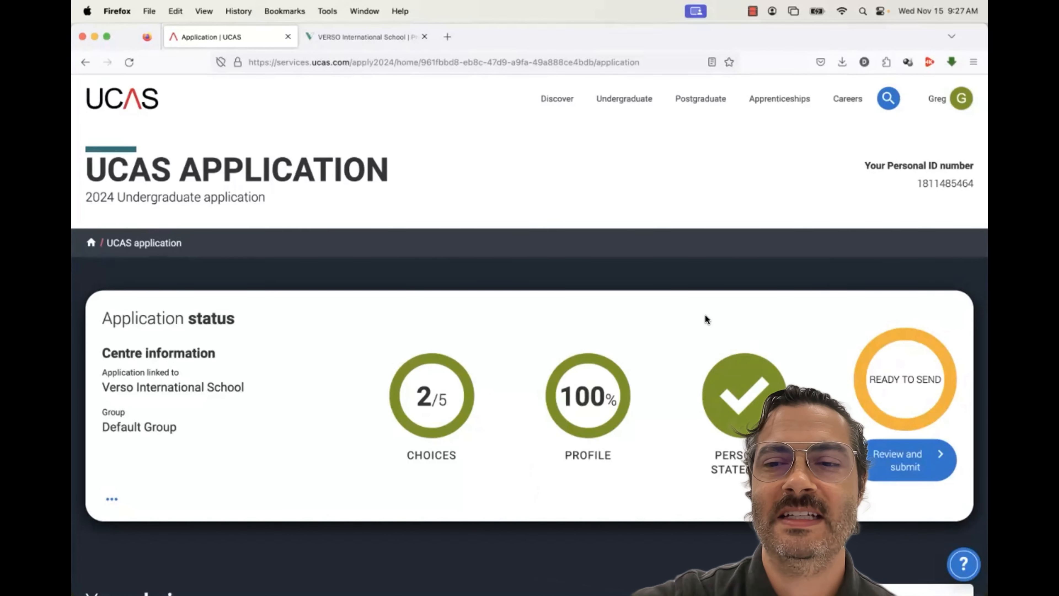
scroll(709, 317, down, 2)
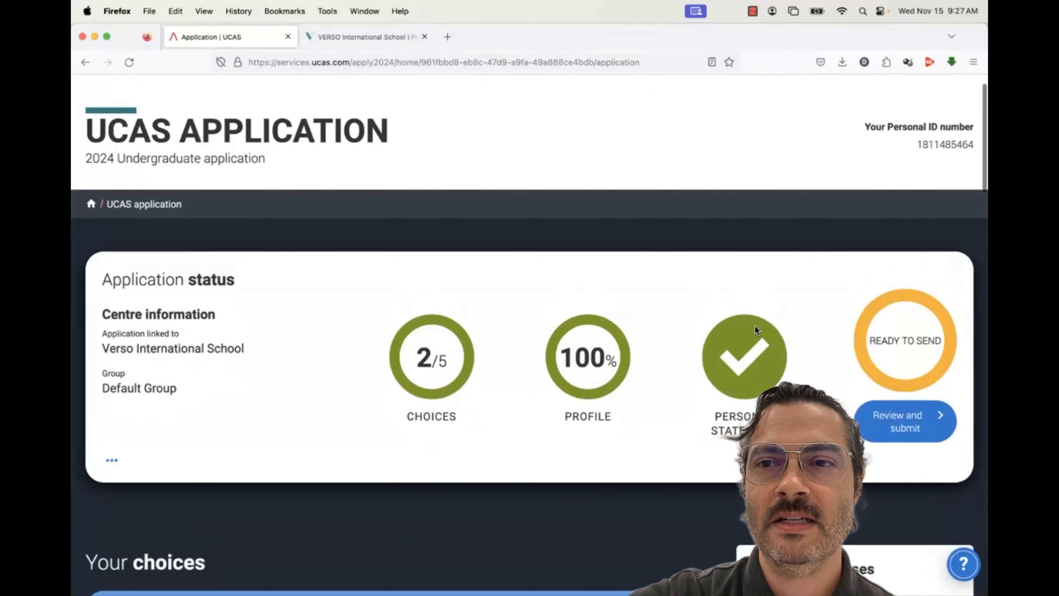
scroll(755, 330, up, 2)
drag(917, 184, 969, 182)
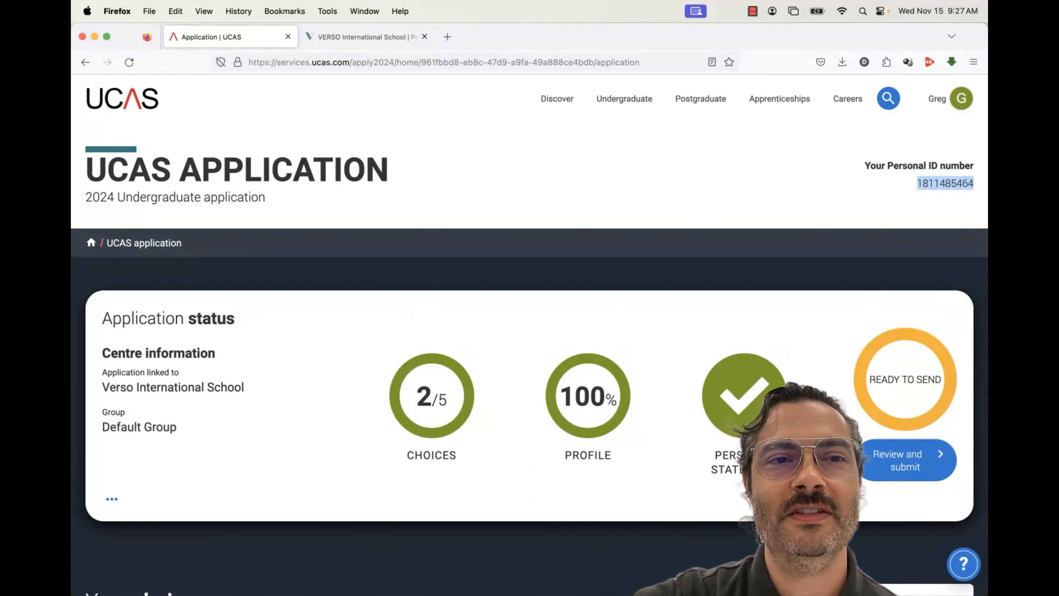
scroll(529, 334, down, 3)
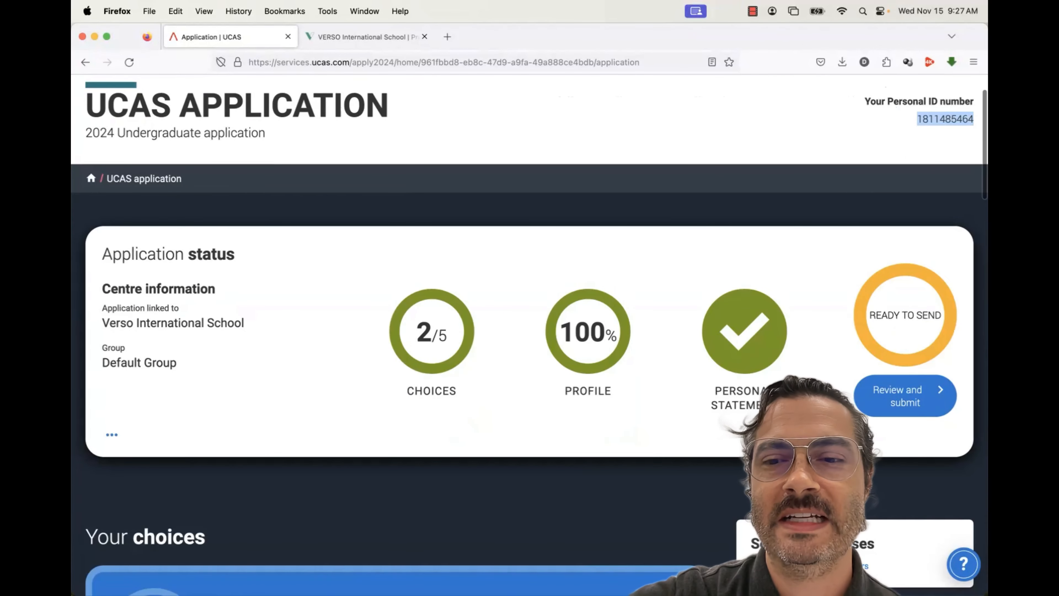
scroll(891, 401, down, 1)
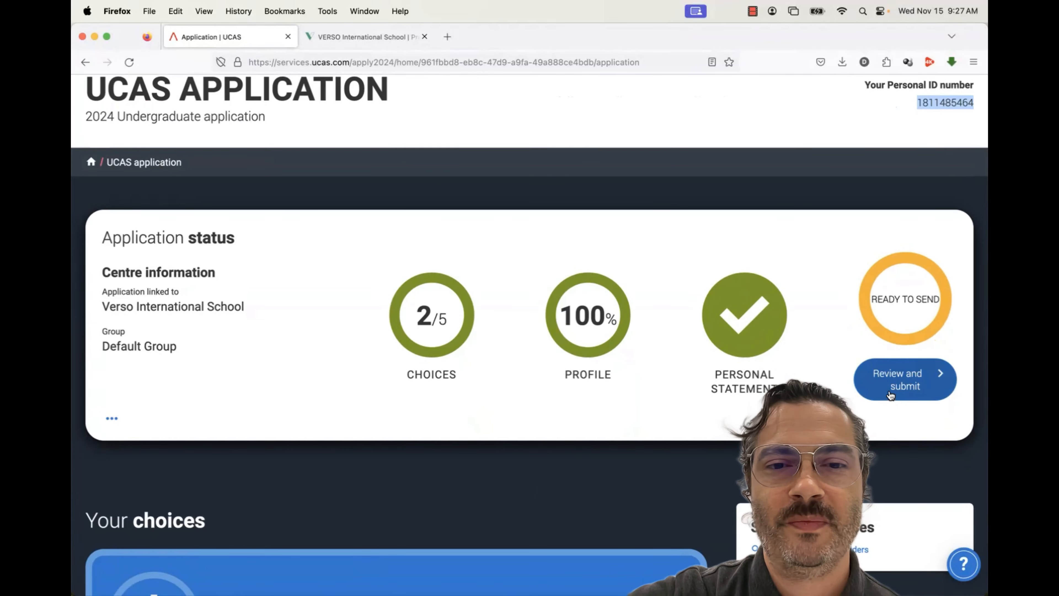
Read through the Check your application page to the end and accept it
click(891, 395)
scroll(722, 481, down, 3)
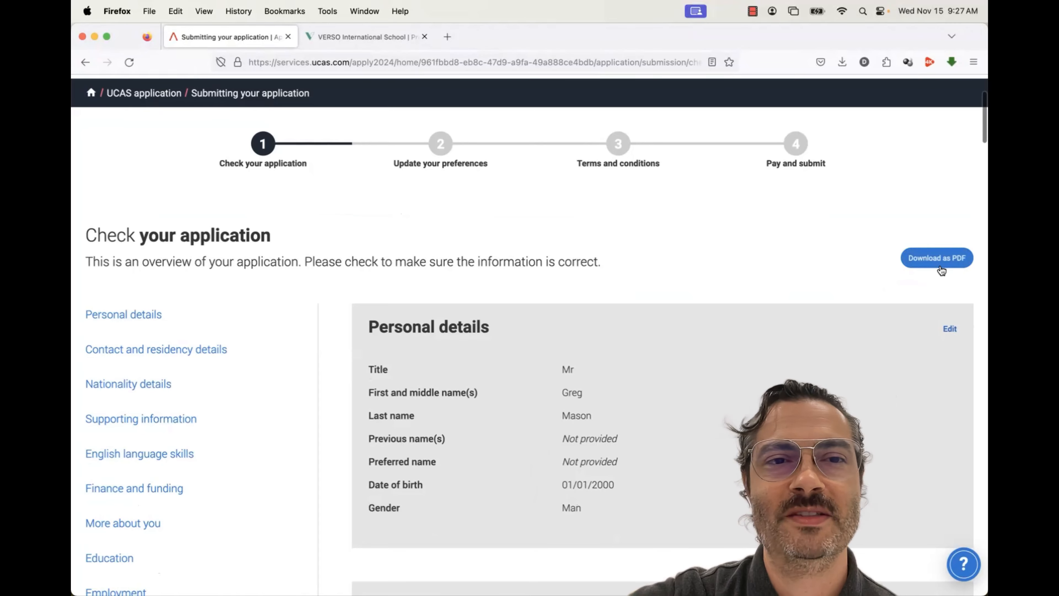
scroll(431, 445, down, 15)
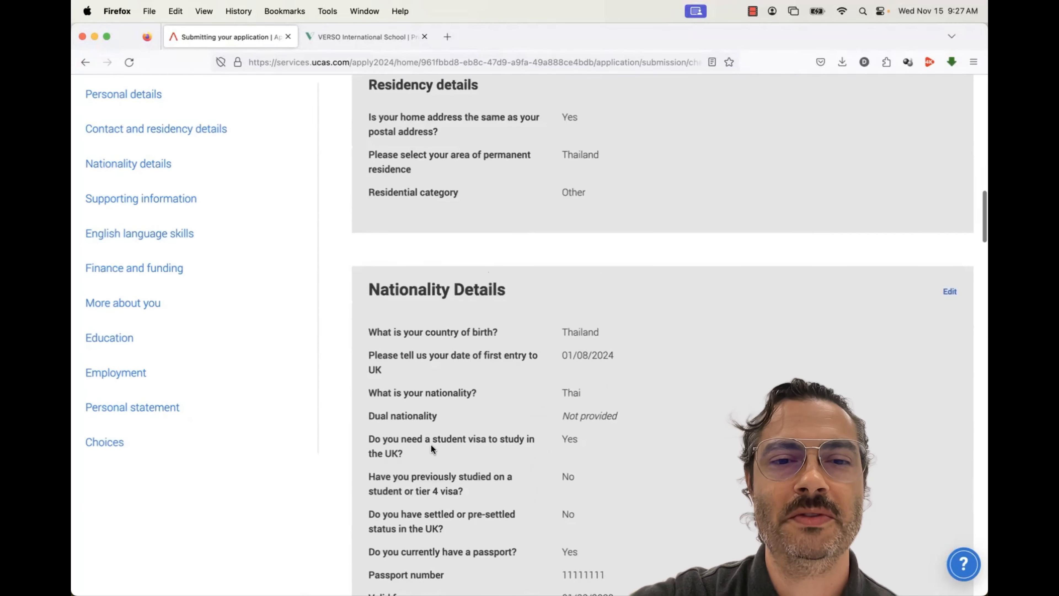
scroll(432, 445, down, 20)
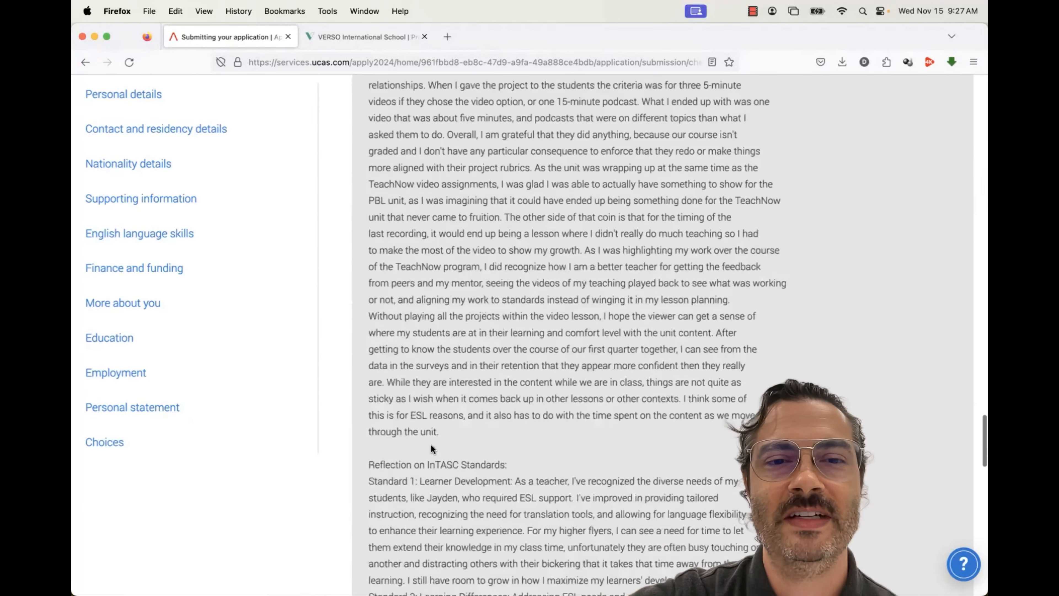
scroll(431, 444, down, 20)
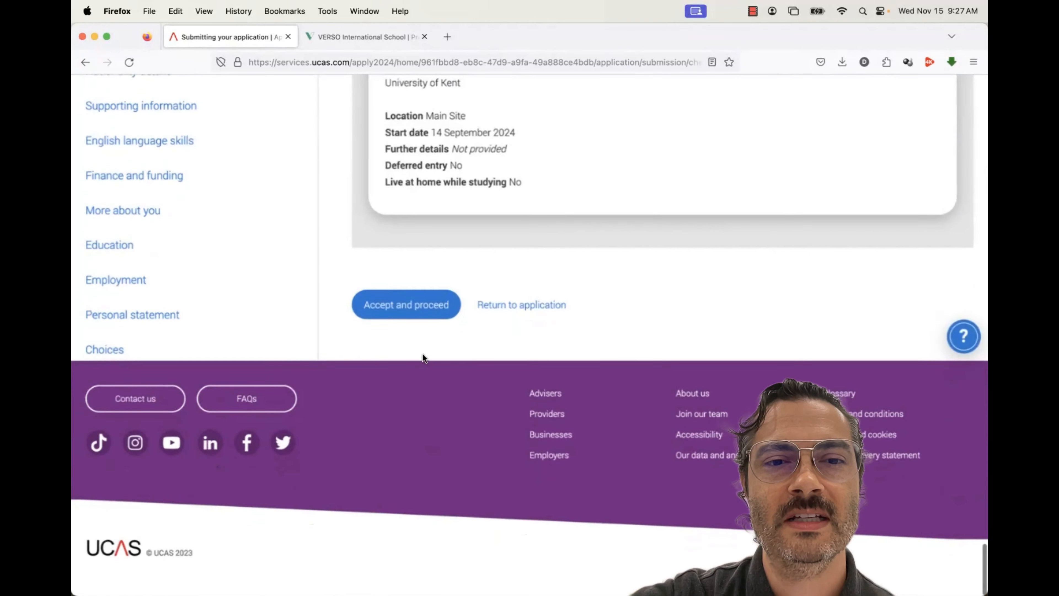
click(421, 307)
Change the Relevant courses marketing preference from Yes to No
scroll(421, 308, up, 10)
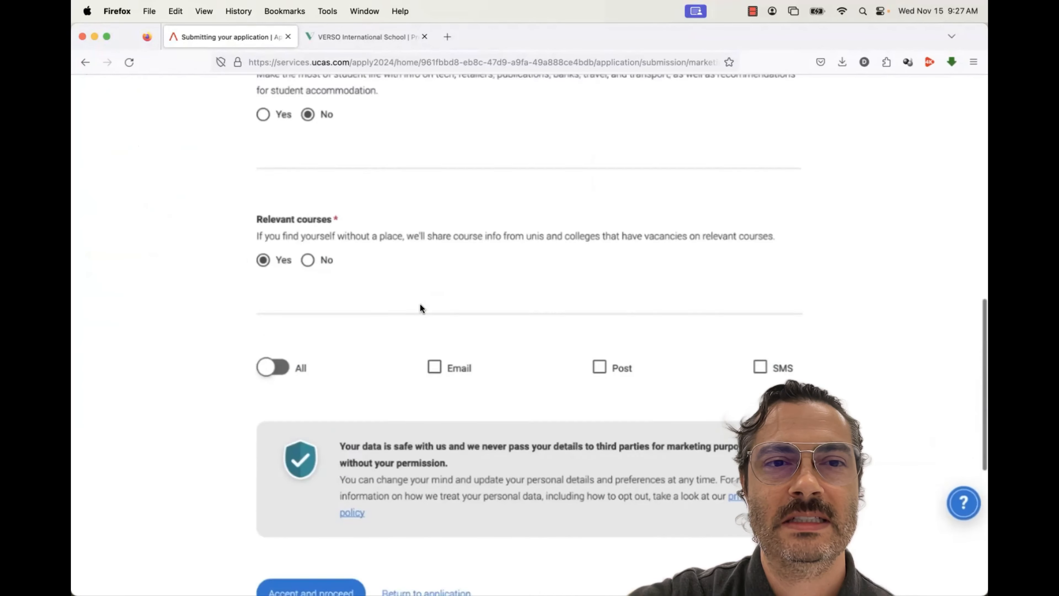
scroll(420, 308, up, 15)
scroll(419, 309, down, 4)
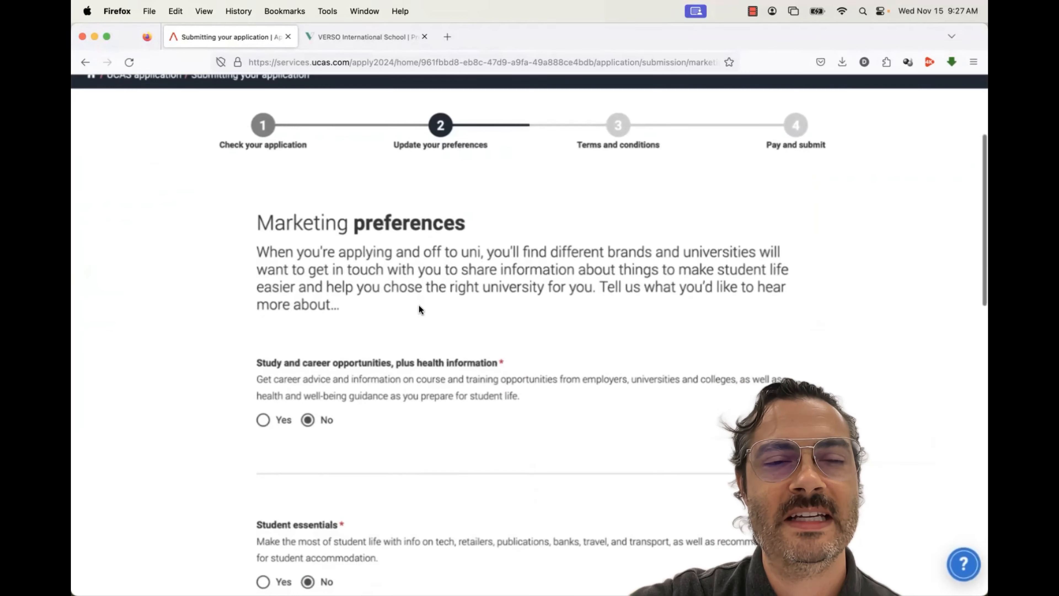
scroll(419, 308, down, 7)
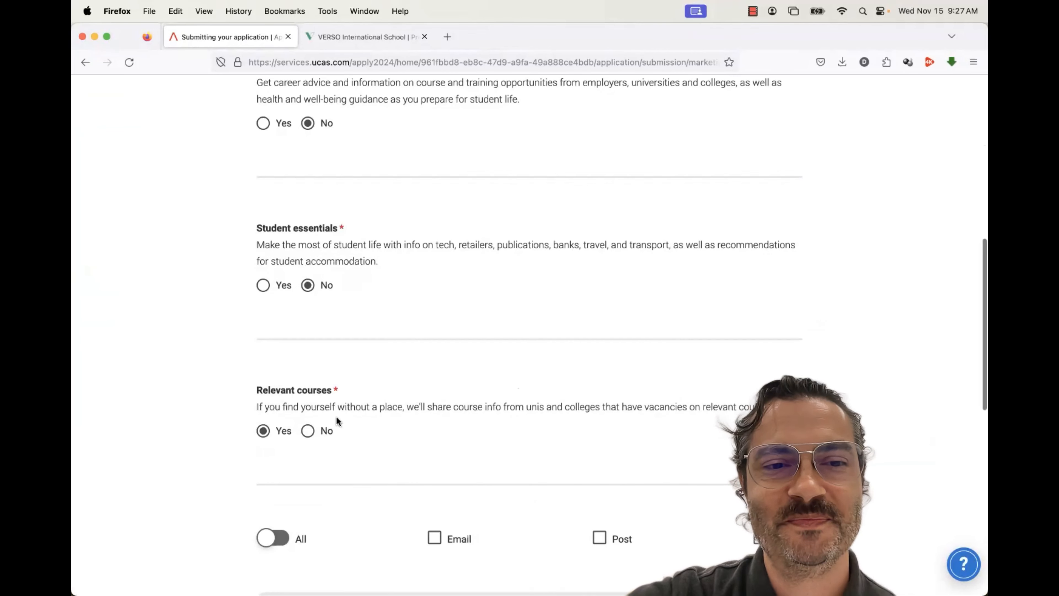
scroll(307, 392, down, 2)
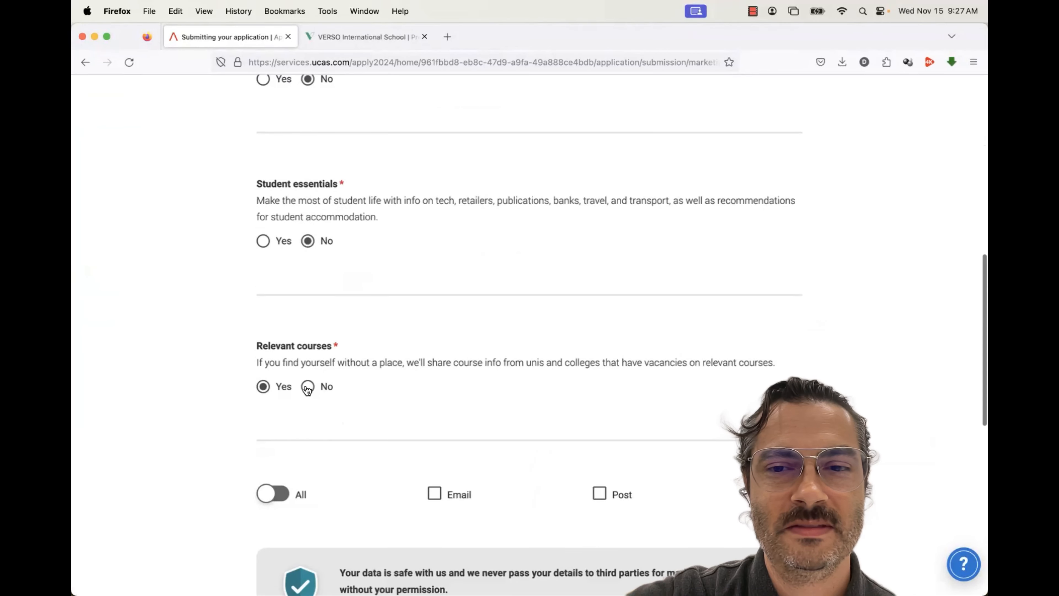
click(307, 386)
scroll(354, 456, down, 10)
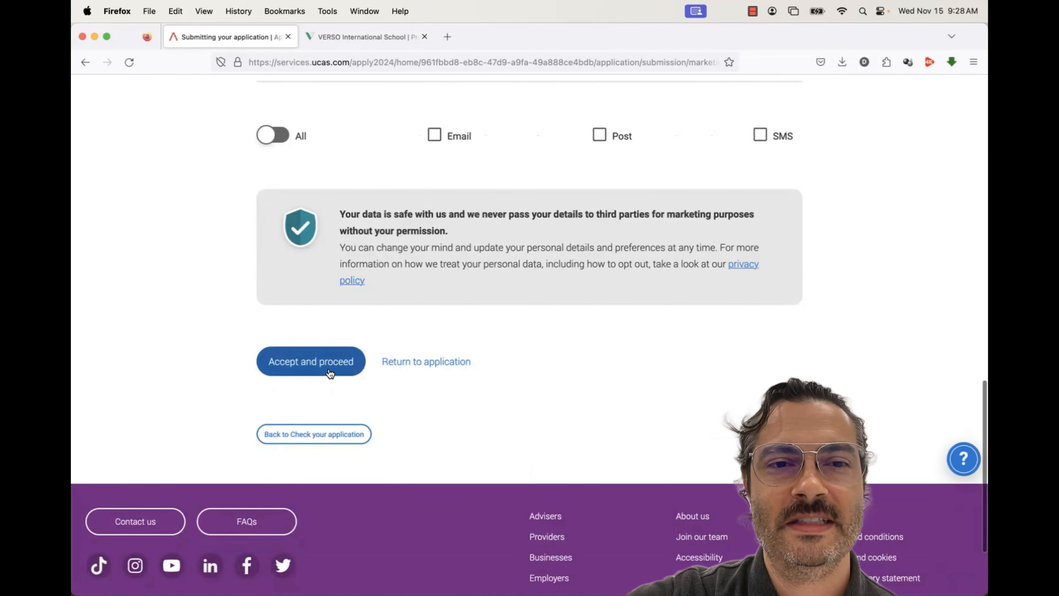
Save the marketing preferences and scroll through the terms and conditions declaration
click(330, 372)
scroll(328, 365, up, 10)
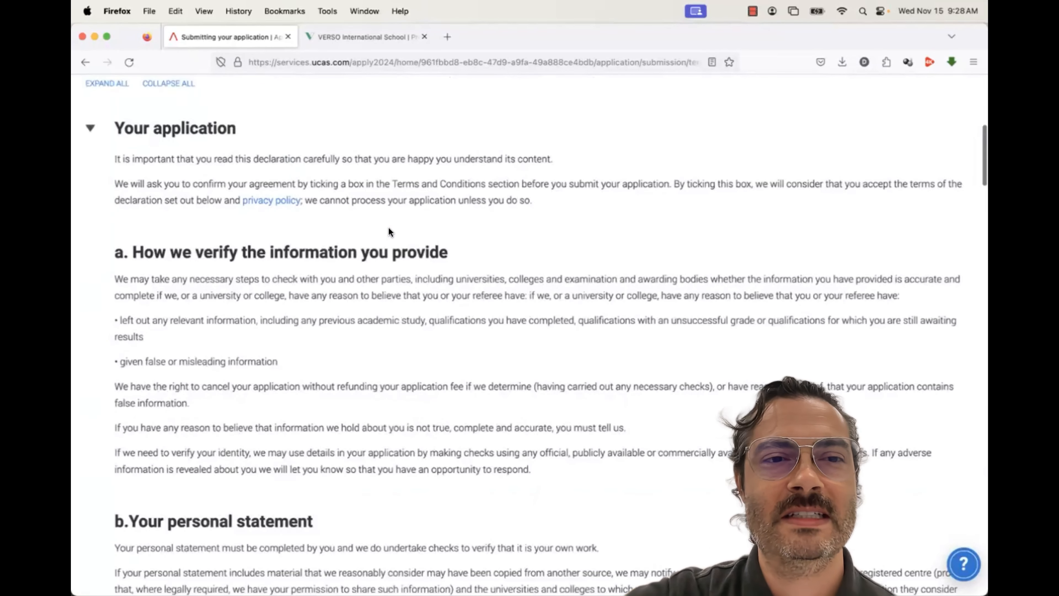
scroll(389, 232, down, 1)
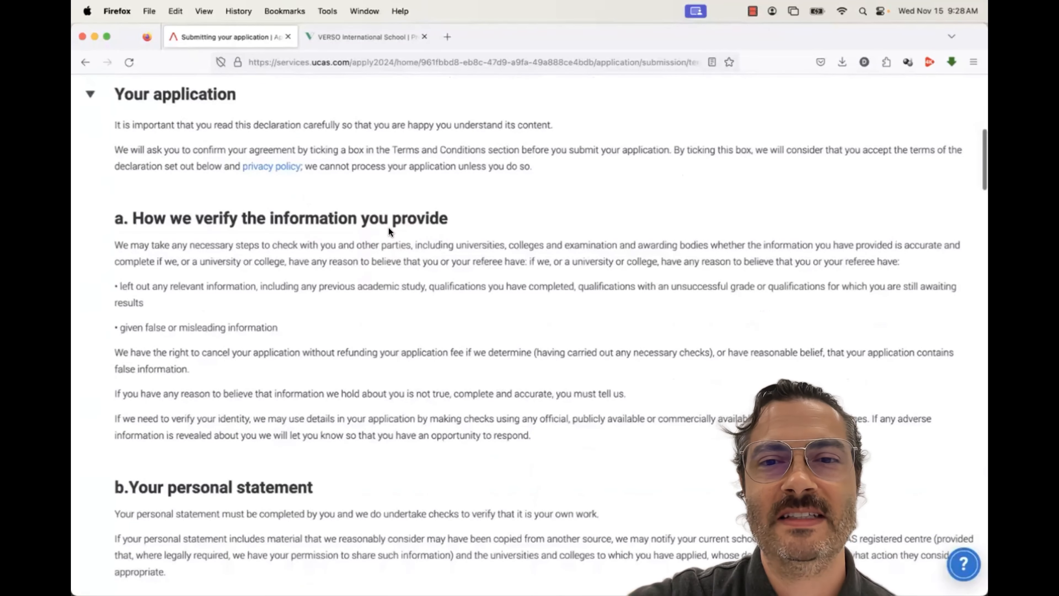
scroll(388, 229, down, 5)
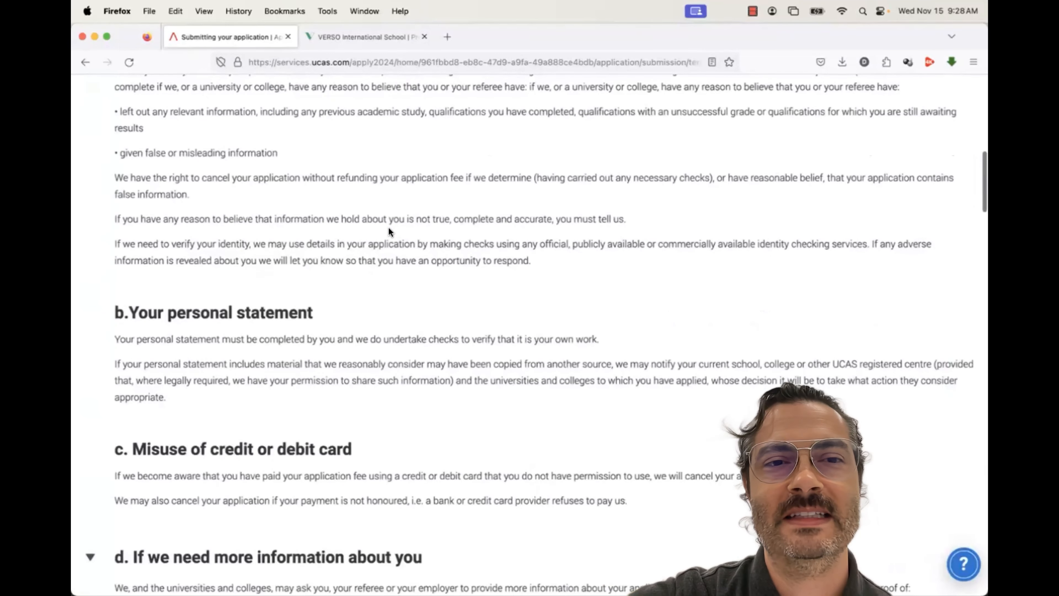
scroll(389, 228, down, 3)
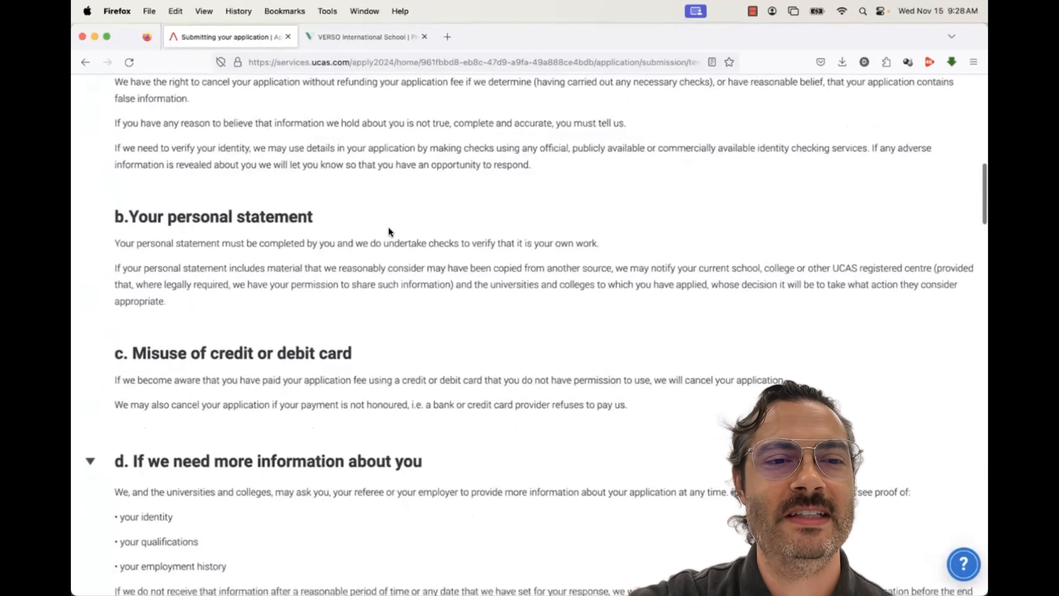
scroll(388, 229, down, 2)
Highlight the clause about copied personal statements, then finish reading the terms
drag(436, 234, 603, 217)
click(205, 221)
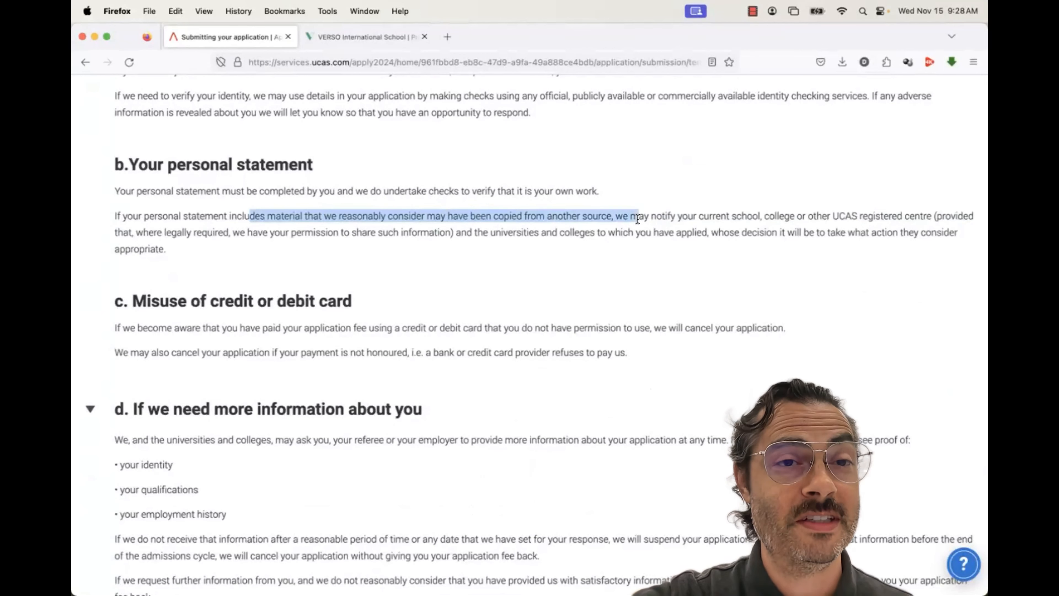
drag(662, 225, 663, 225)
click(661, 233)
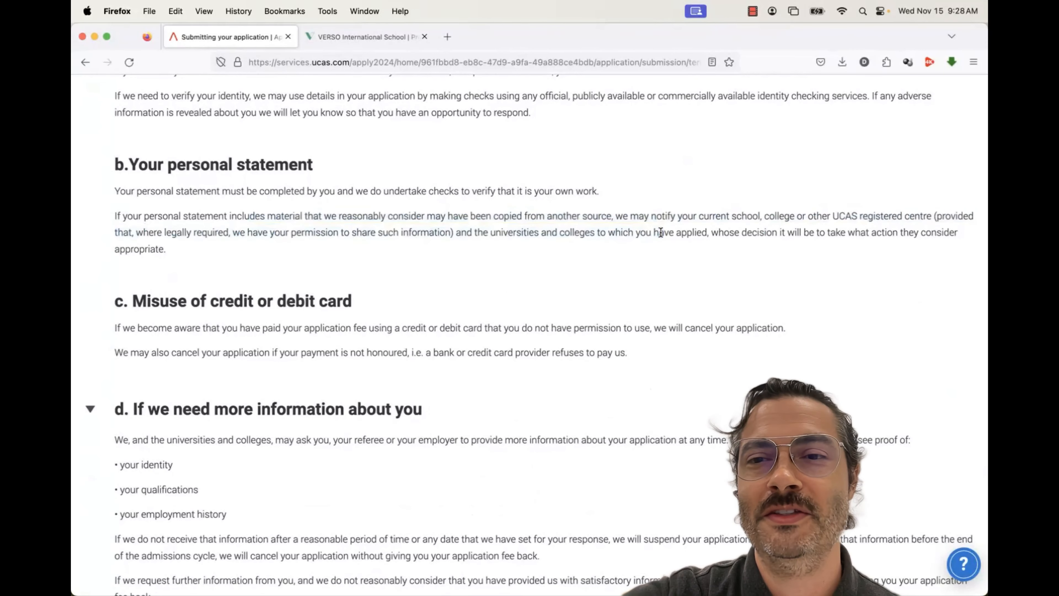
scroll(438, 277, down, 5)
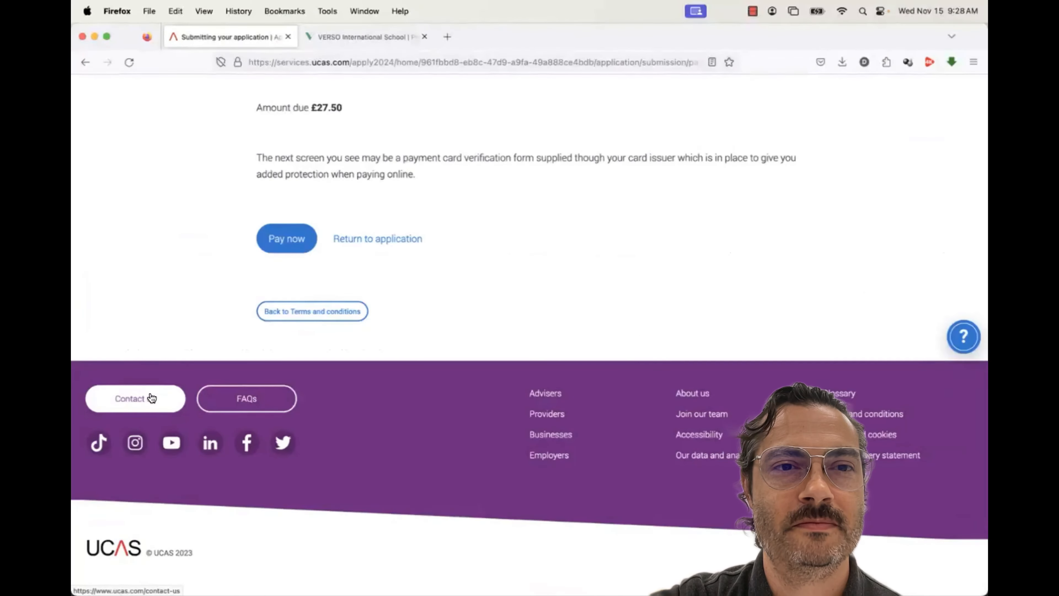
scroll(151, 396, up, 8)
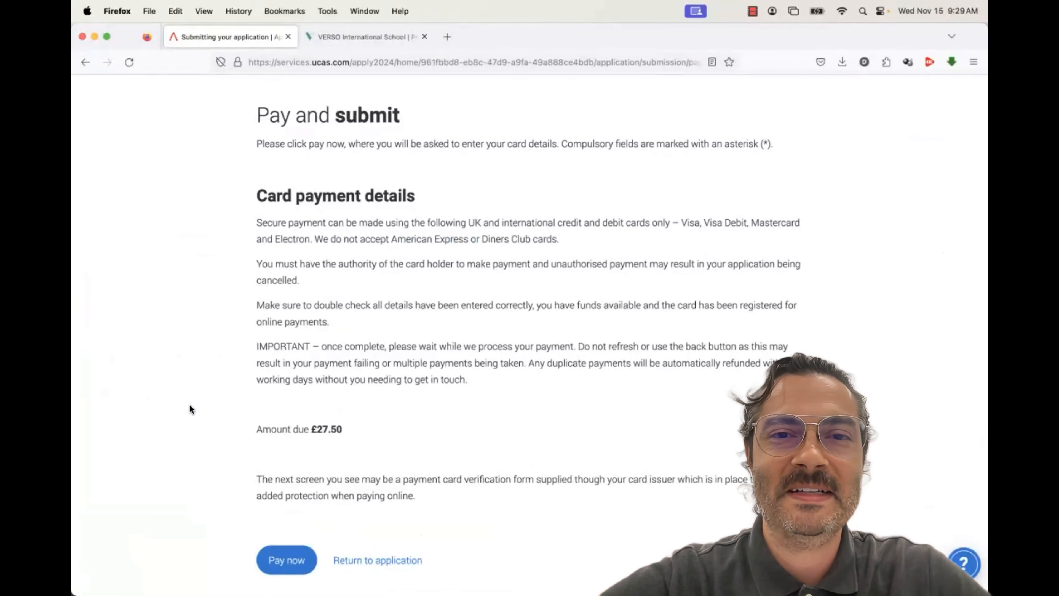
scroll(189, 404, down, 1)
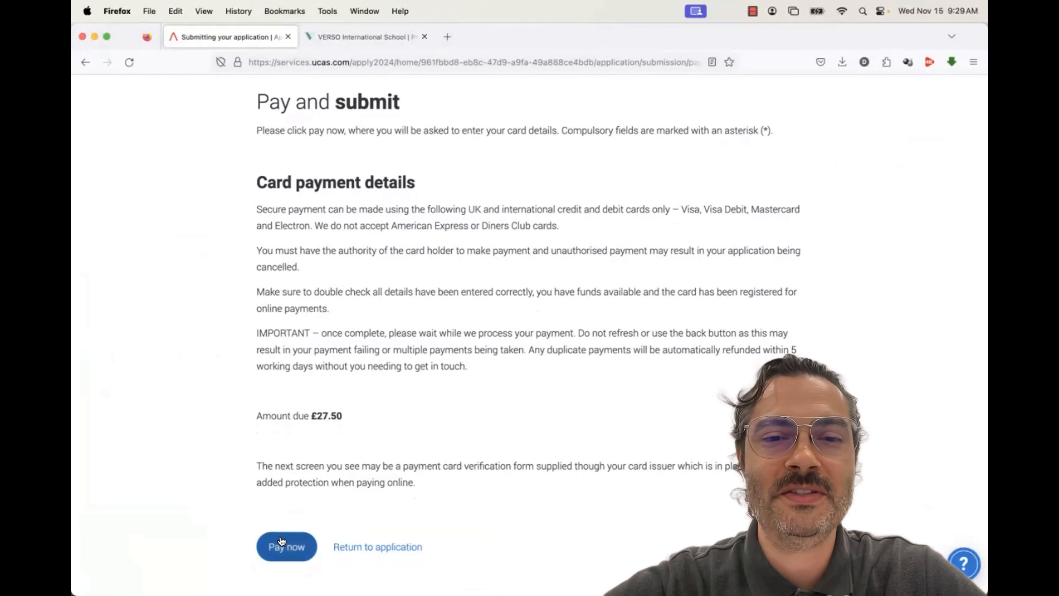
drag(393, 466, 530, 479)
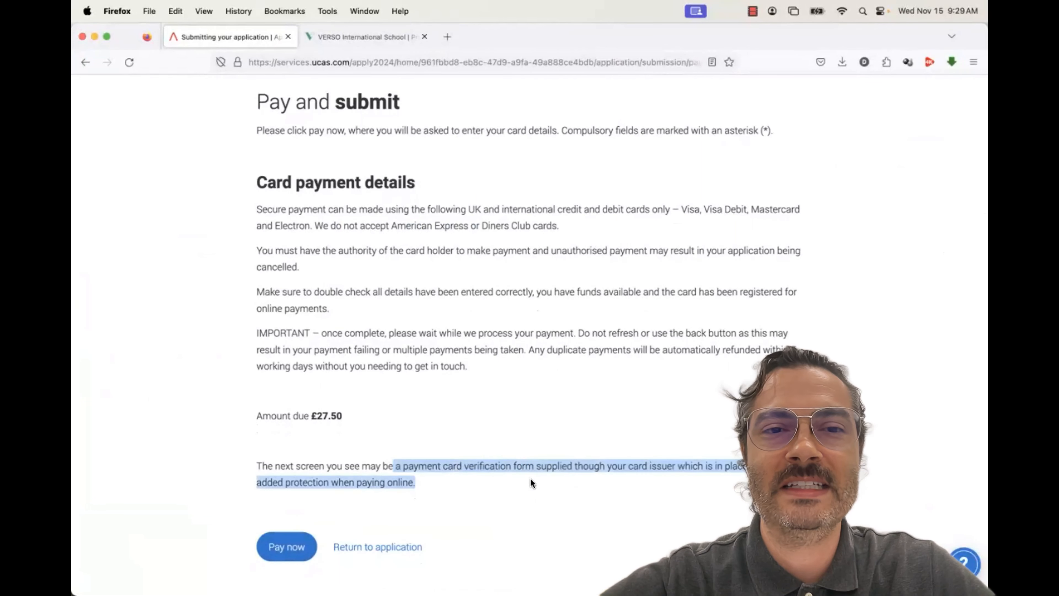
click(416, 217)
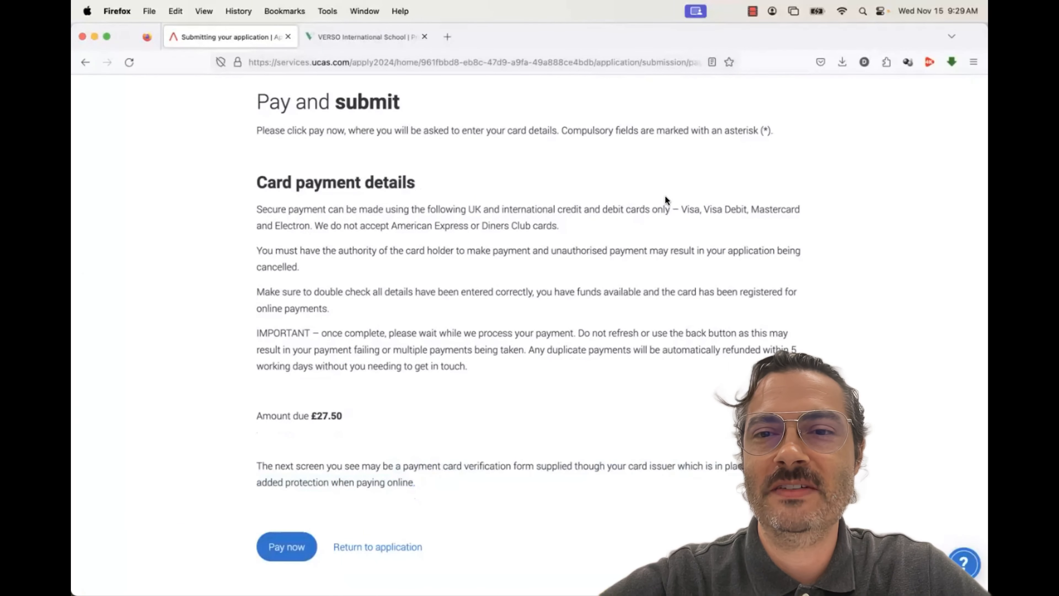
drag(681, 207, 542, 222)
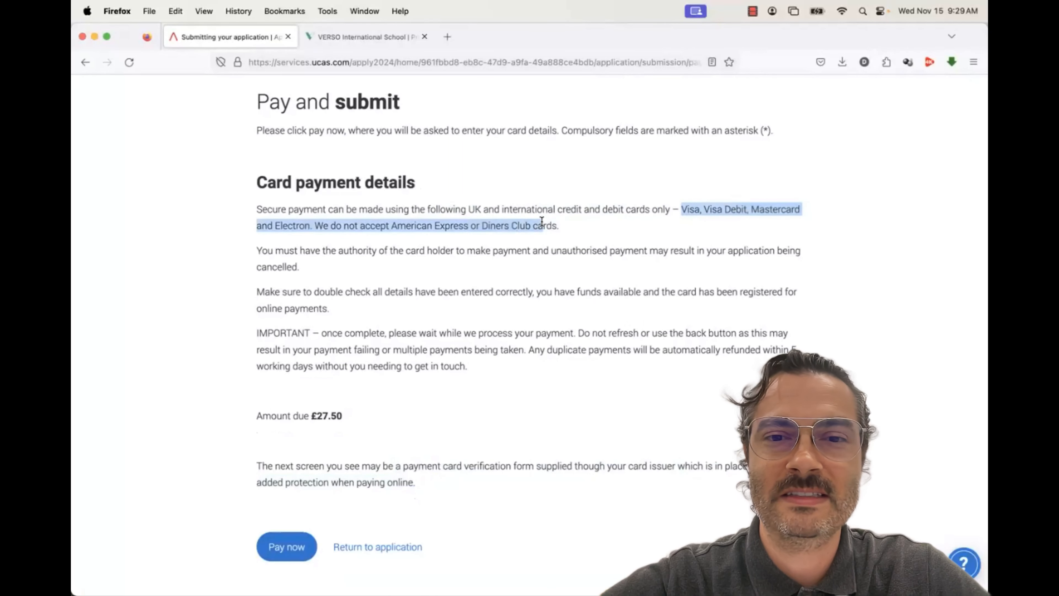
click(541, 221)
scroll(520, 312, down, 2)
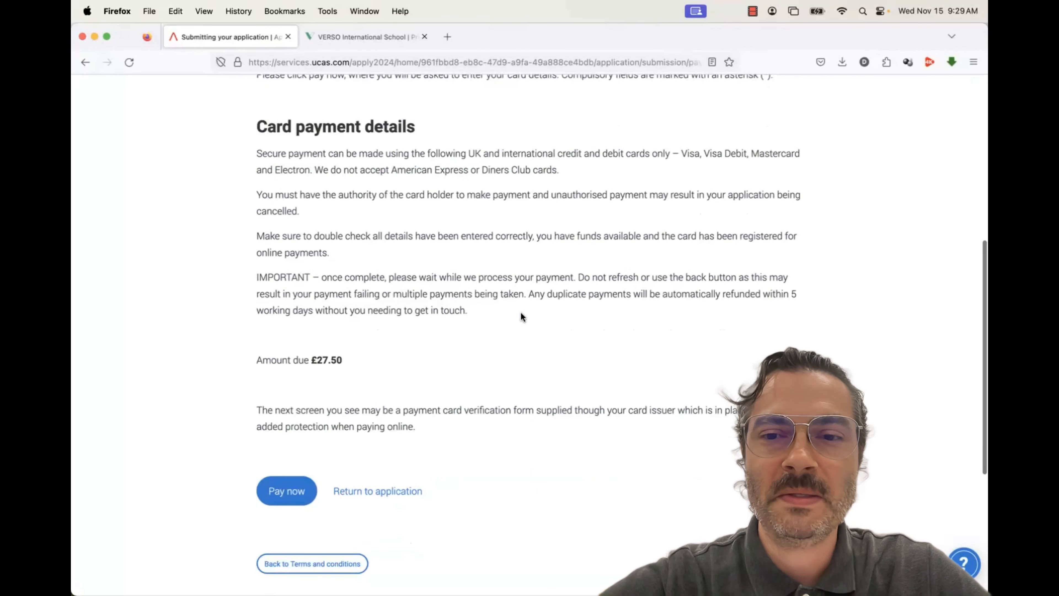
scroll(521, 314, down, 1)
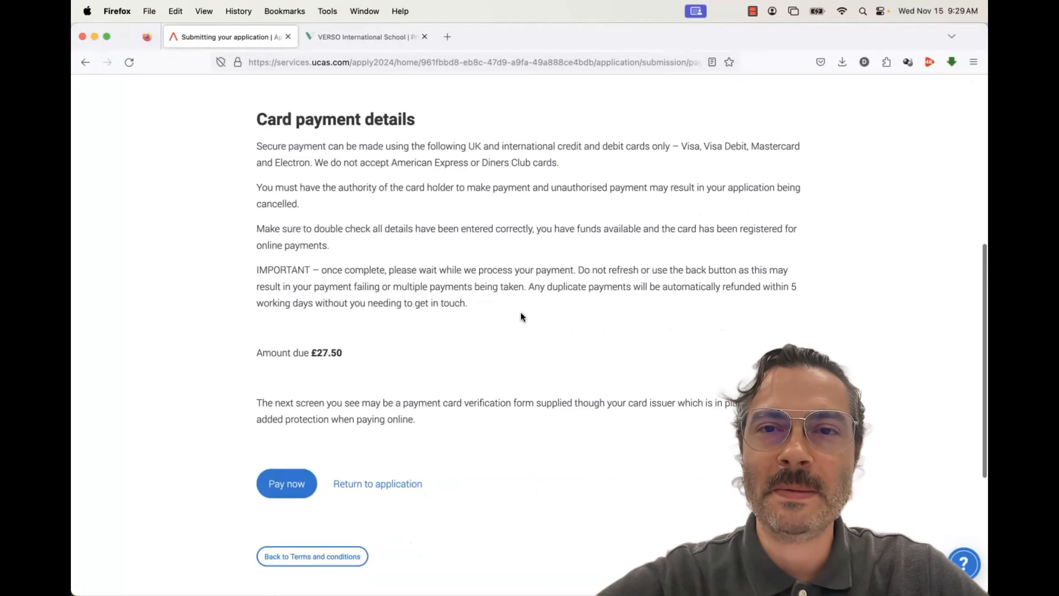